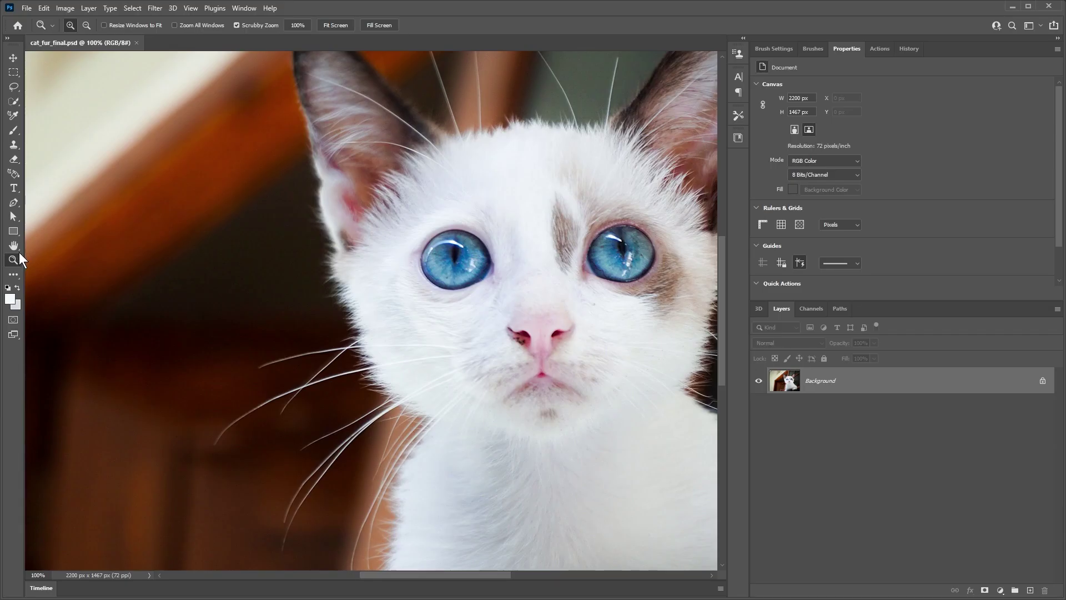
- Duplicate the kitten photo to a new layer and select the kitten with Select Subject
drag(525, 311, 383, 334)
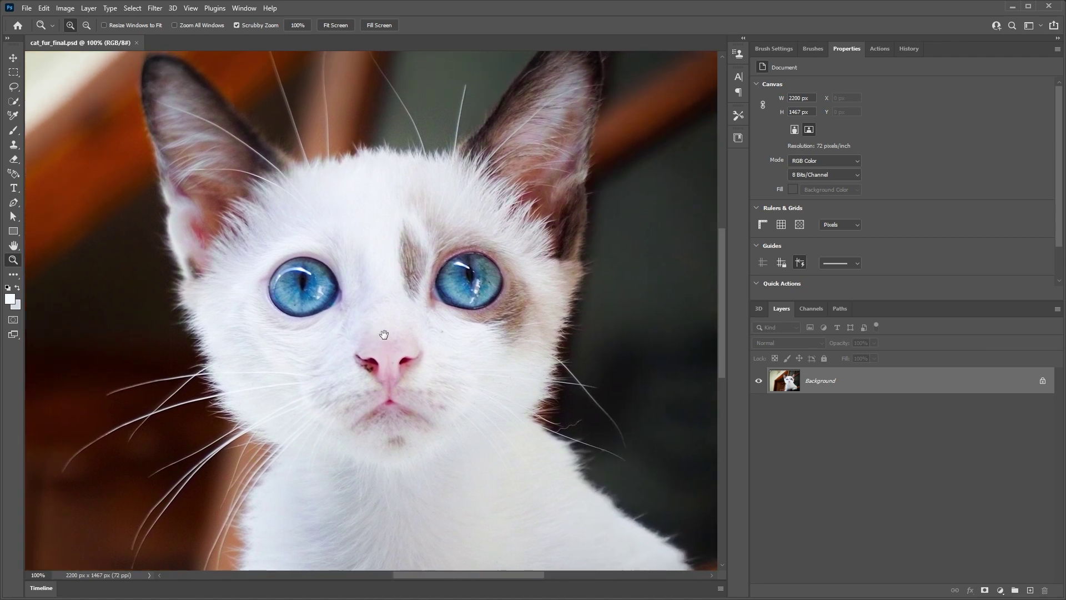
drag(556, 475, 491, 303)
mouse_move(517, 249)
mouse_down()
mouse_move(576, 335)
mouse_move(624, 308)
mouse_up()
drag(569, 230, 581, 356)
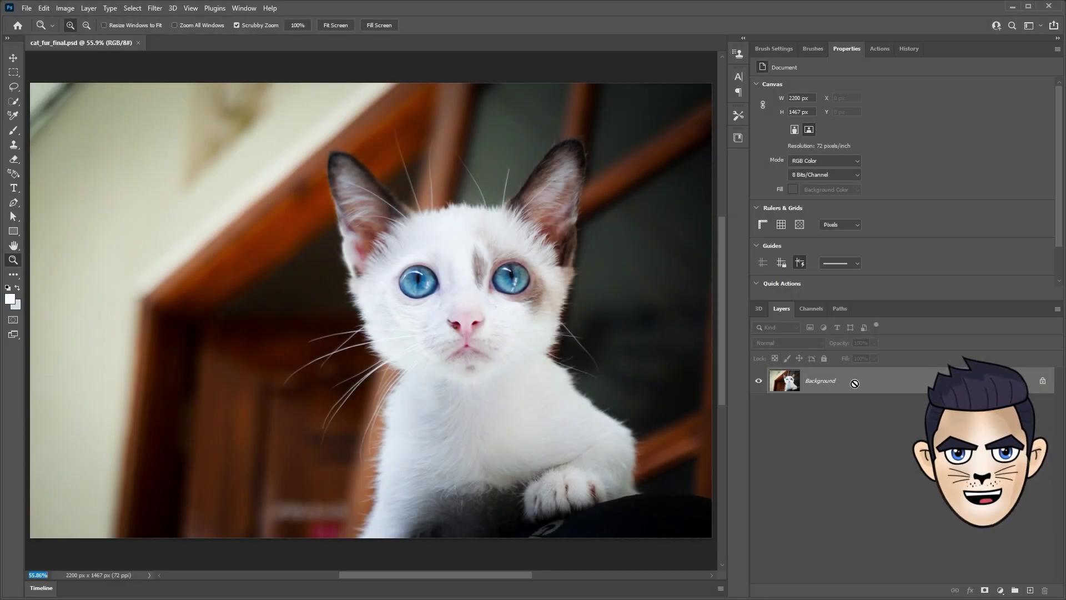
key(ctrl+j)
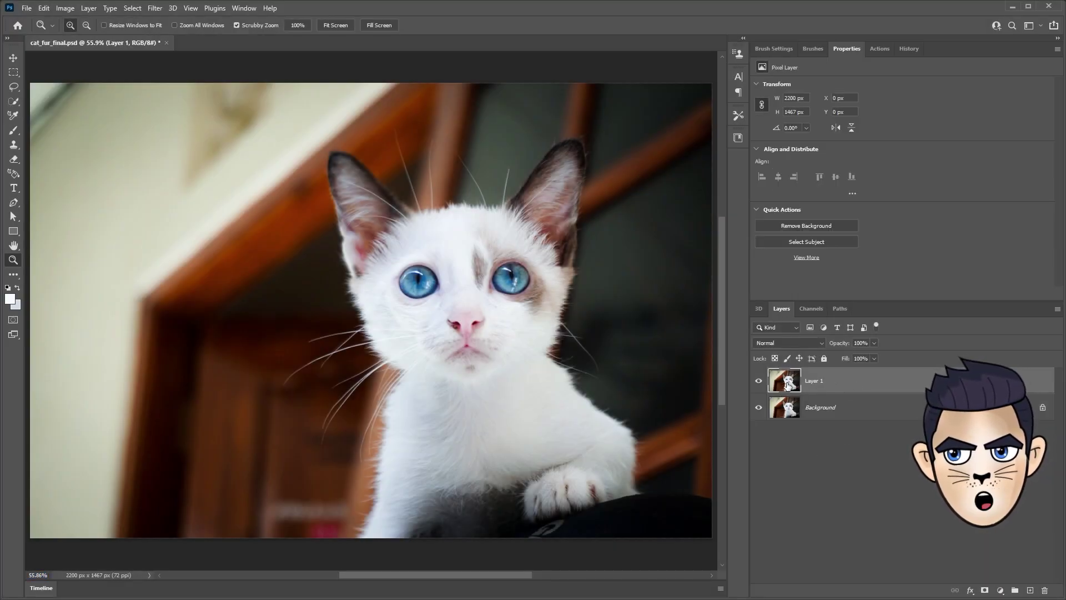
click(15, 100)
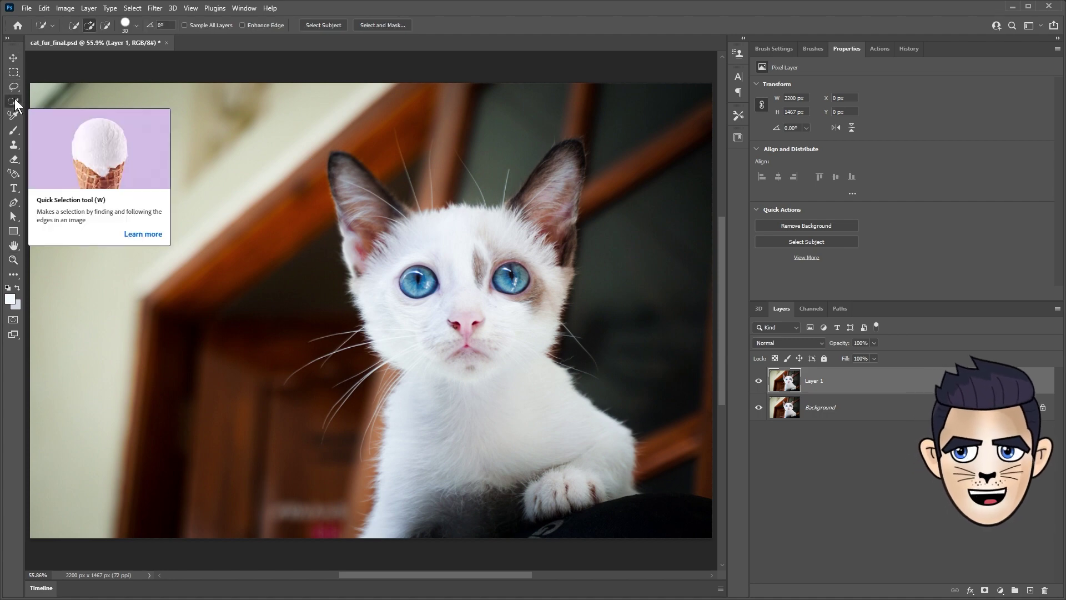
click(328, 24)
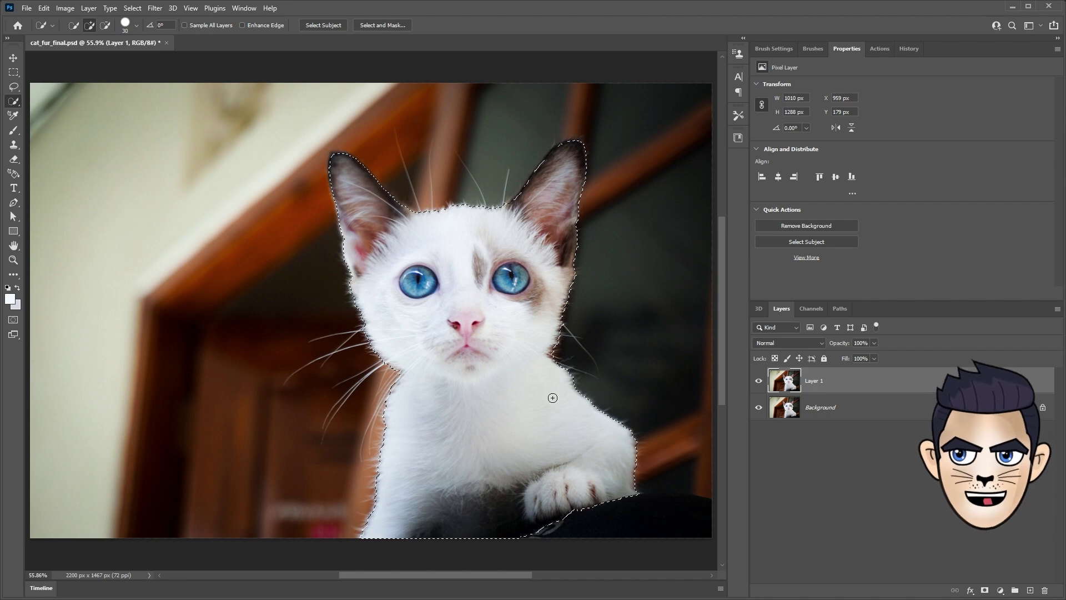
- Mask the new layer to the kitten, inspect the mask, and rename the layer 'cut out'
click(985, 591)
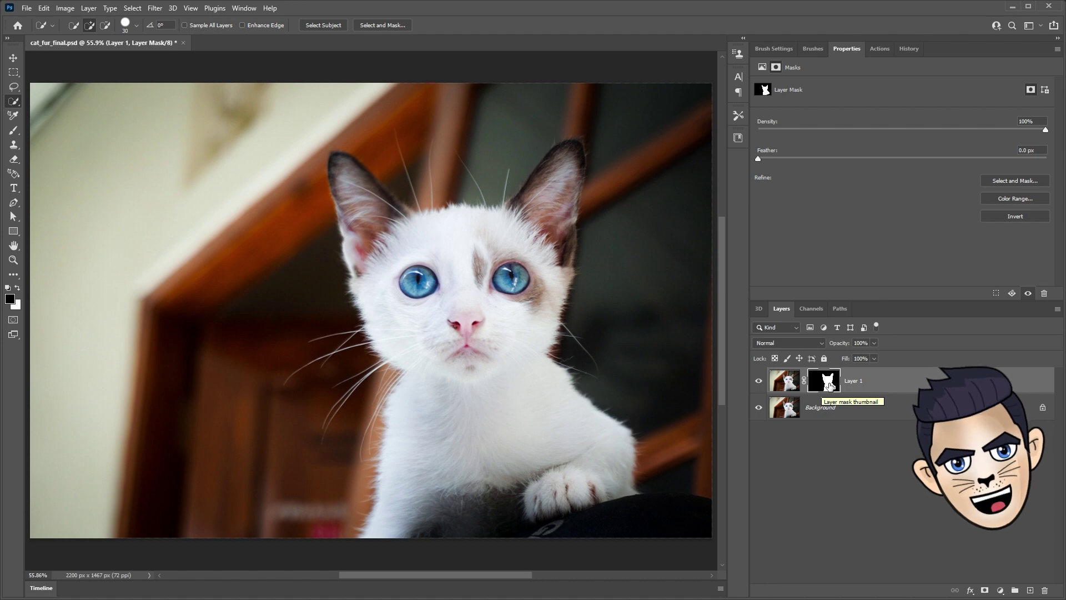
alt+click(829, 385)
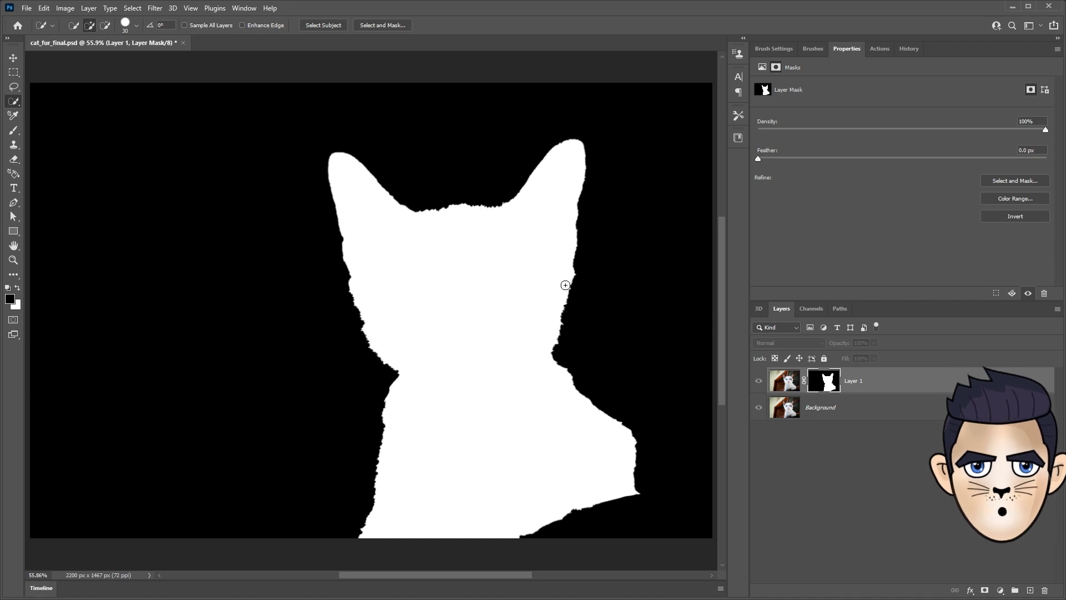
click(783, 382)
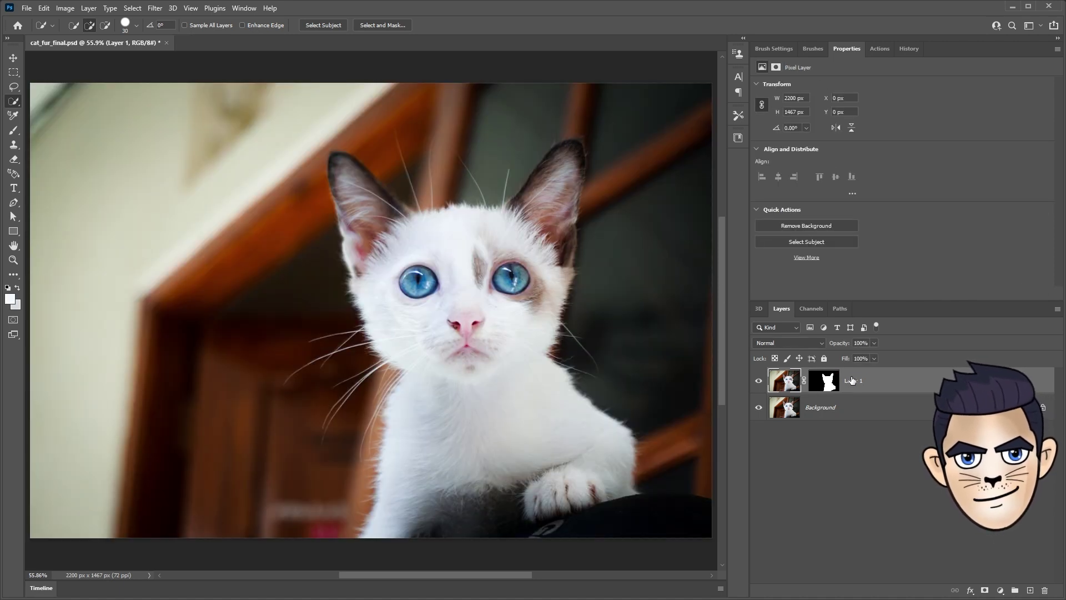
text(cutout)
key(Return)
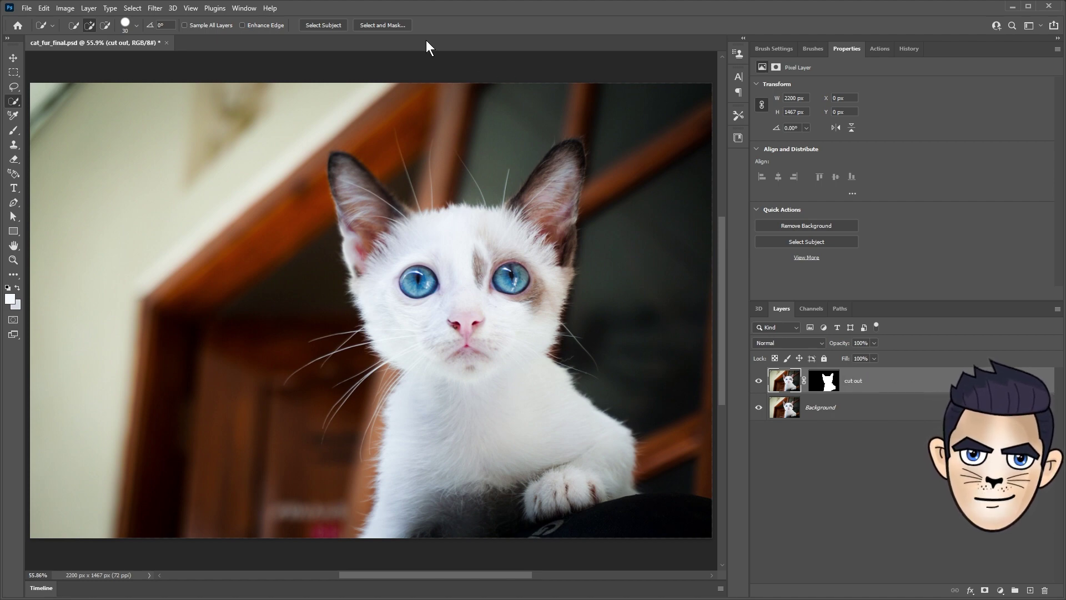
click(398, 24)
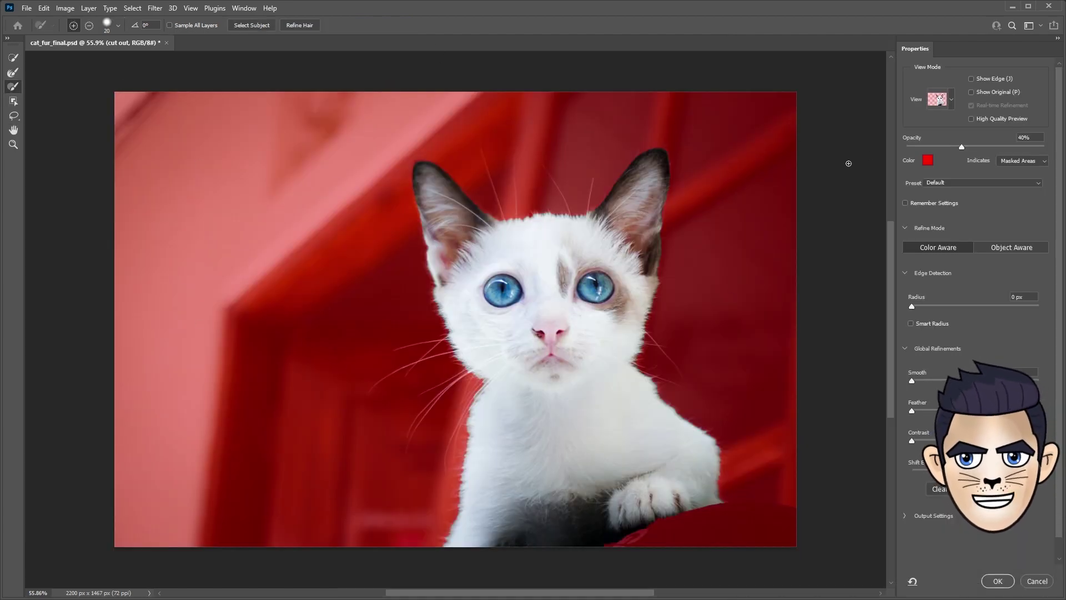
- Set the mask preview to Overlay at 40% opacity and pick the Refine Edge Brush
click(951, 99)
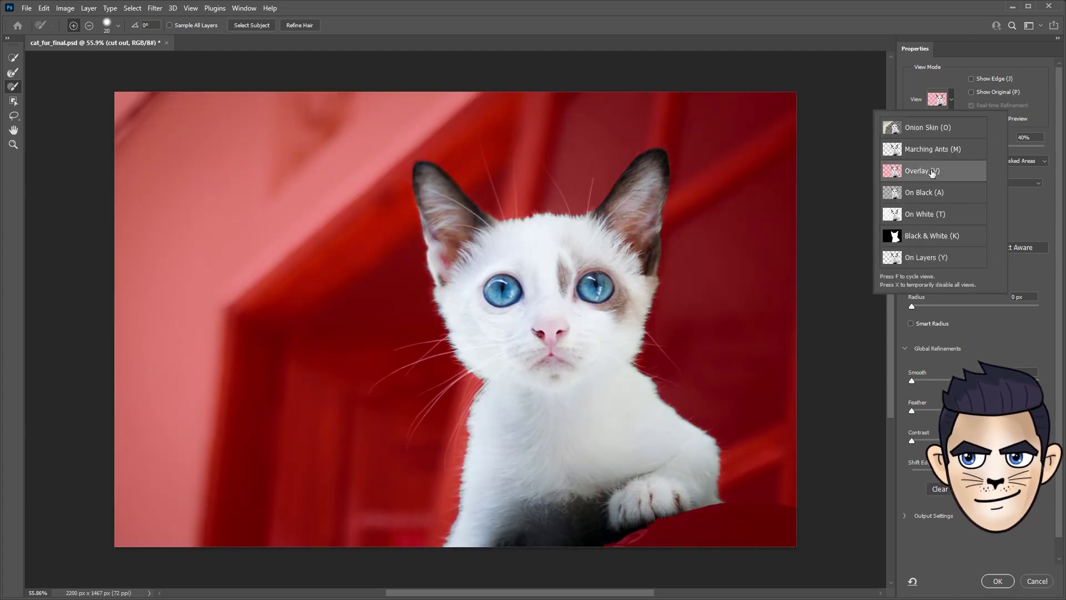
click(928, 172)
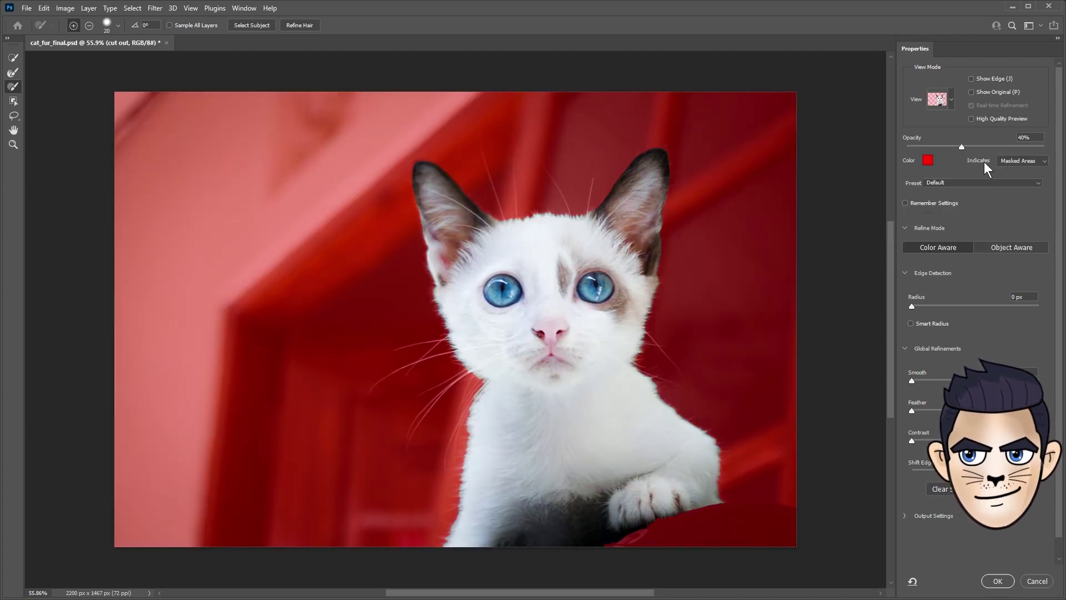
mouse_move(962, 146)
mouse_down()
mouse_move(914, 156)
mouse_move(1017, 155)
mouse_up()
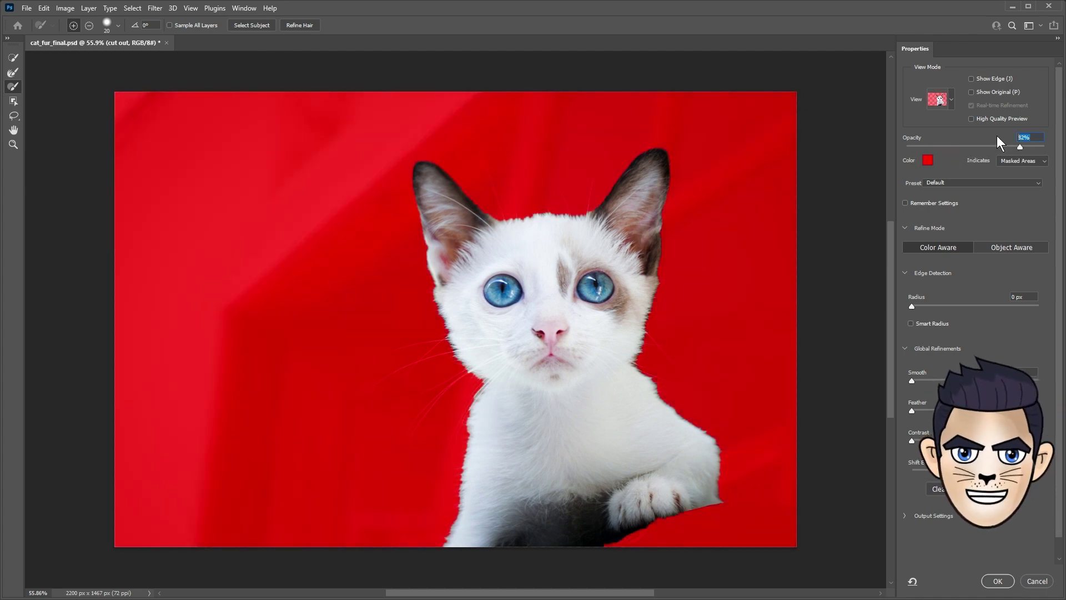
text(40)
key(Return)
click(11, 60)
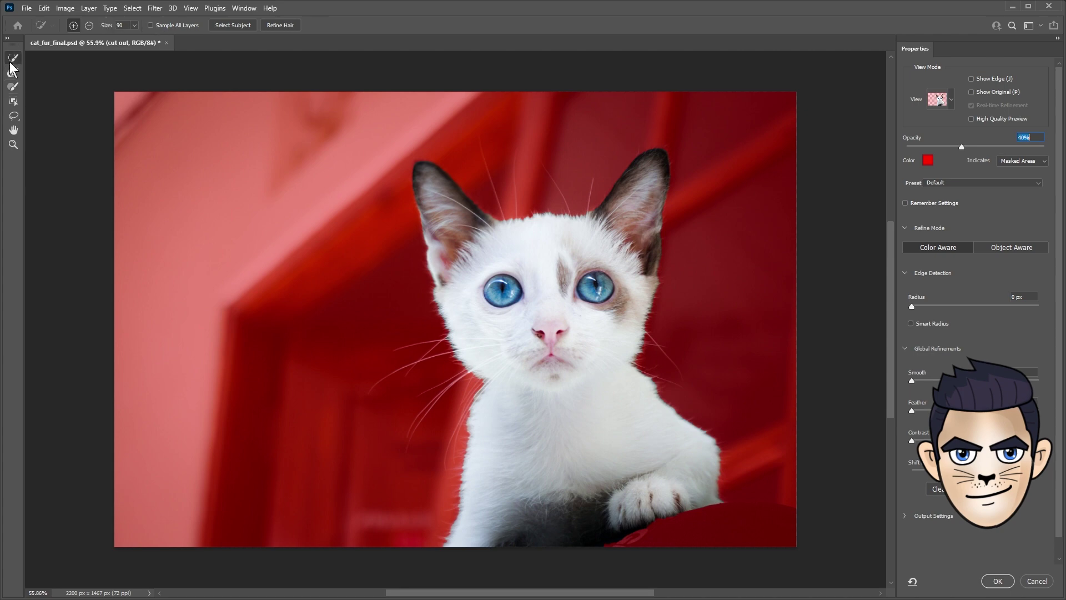
click(13, 73)
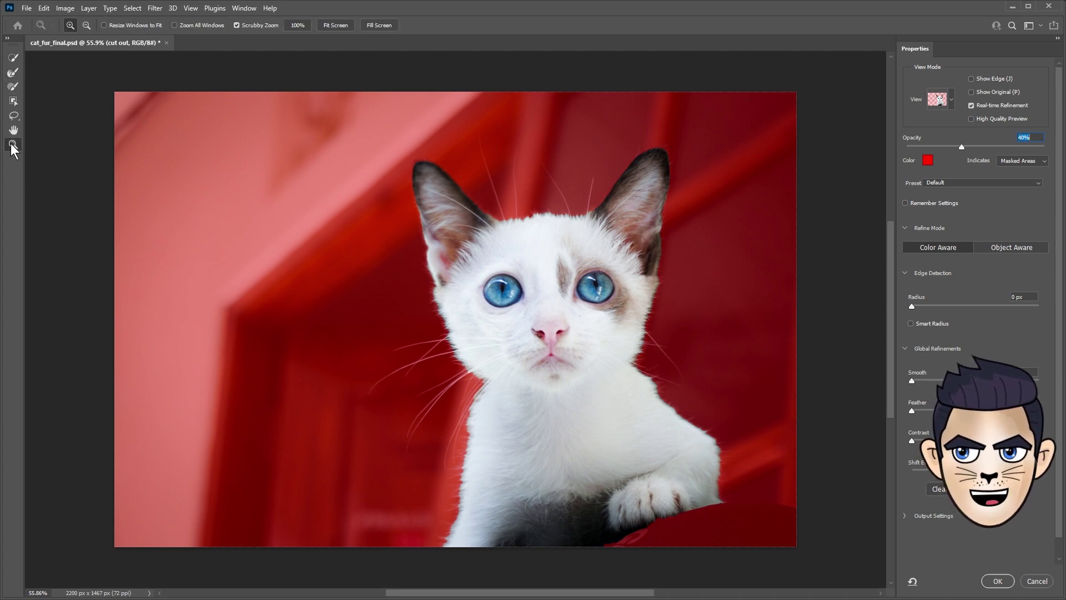
- Zoom in on the kitten's head, enlarge the Refine Edge Brush, and toggle add/subtract mode
key(ctrl+1)
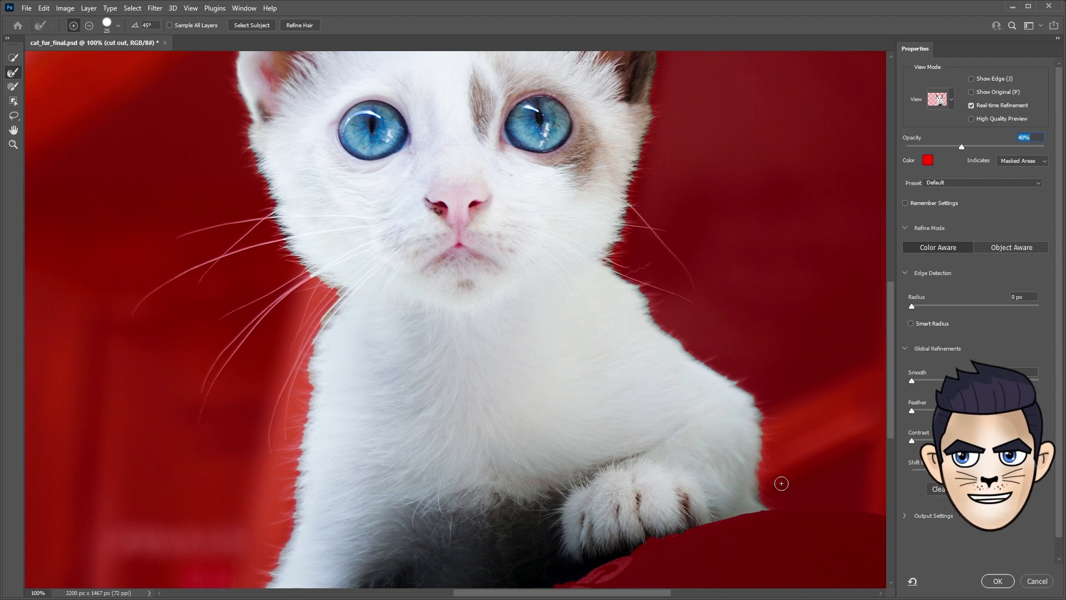
key(bracketright)
key(bracketright)
key(bracketright)
drag(768, 445, 661, 317)
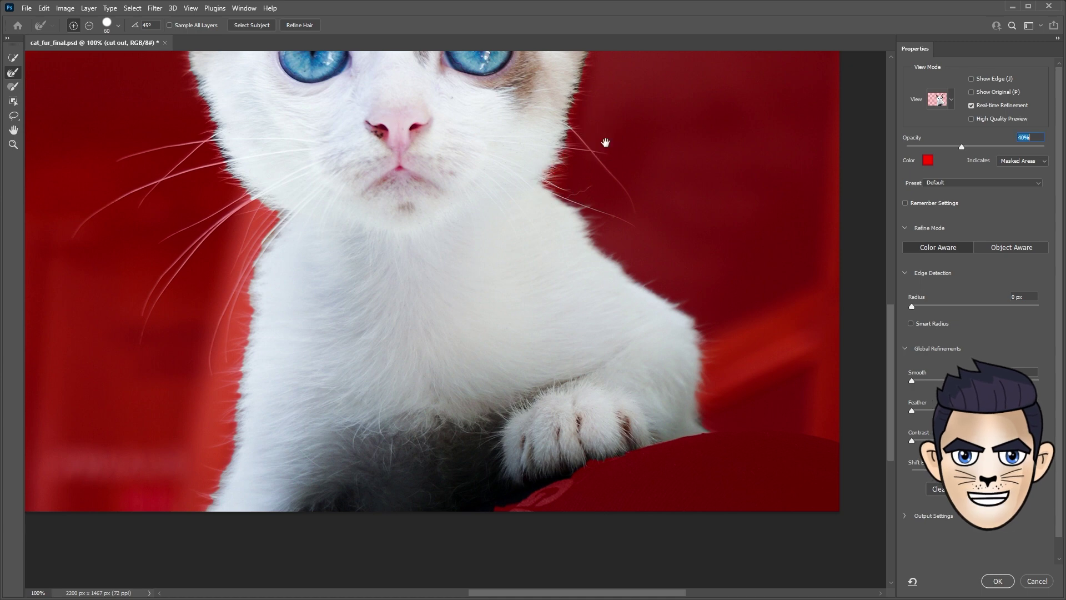
key(ctrl+plus)
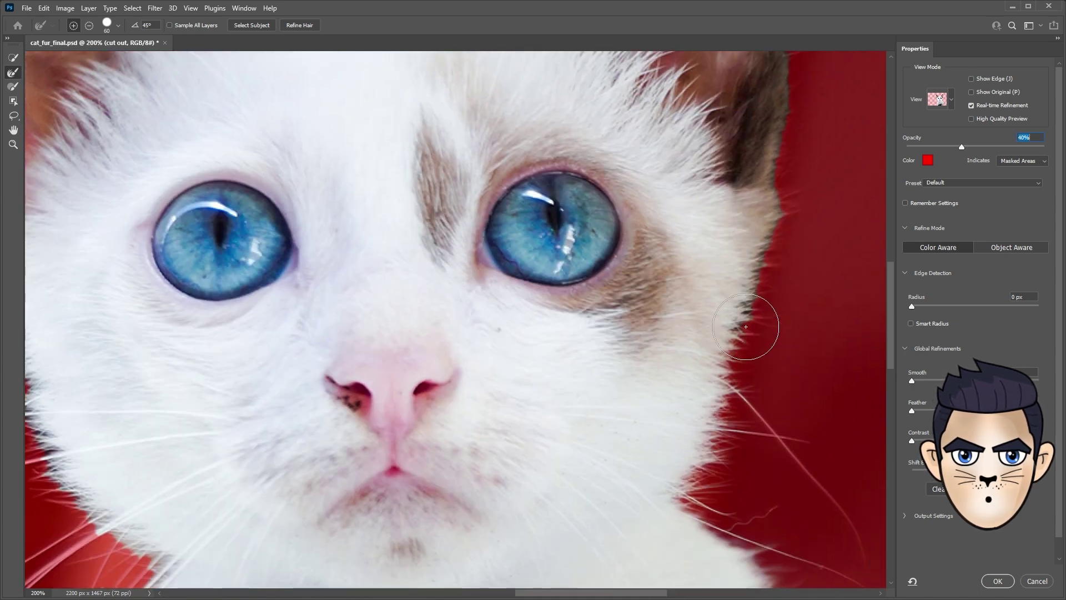
key(ctrl+minus)
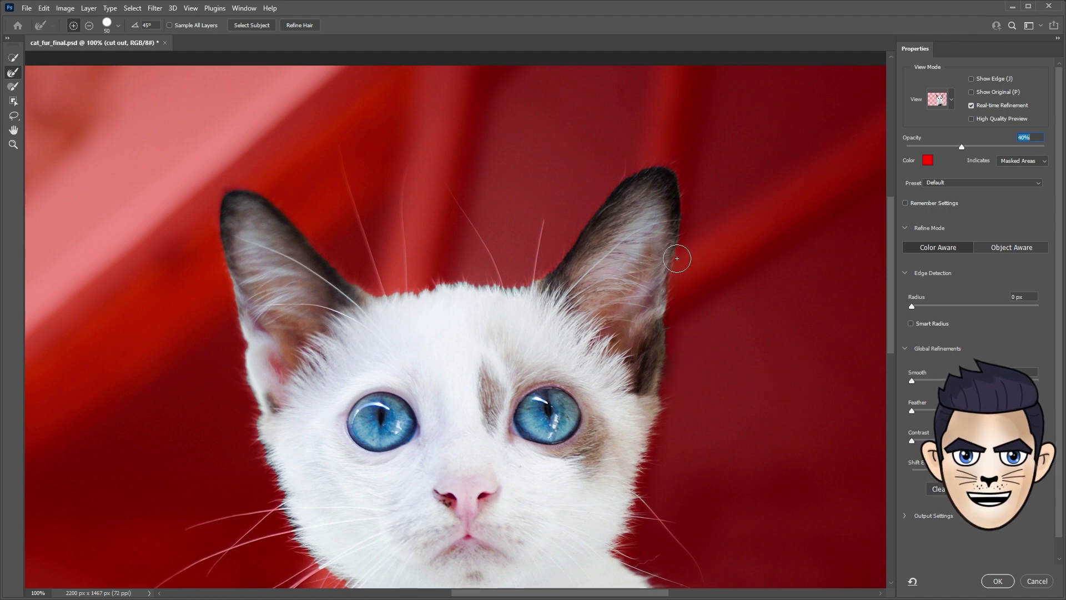
key(alt)
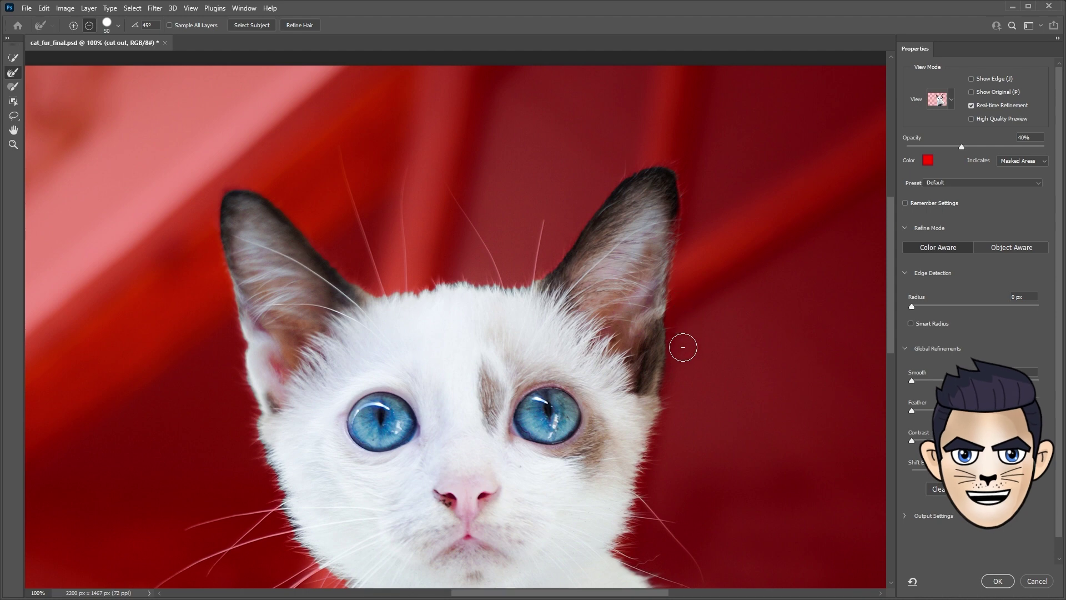
key(alt)
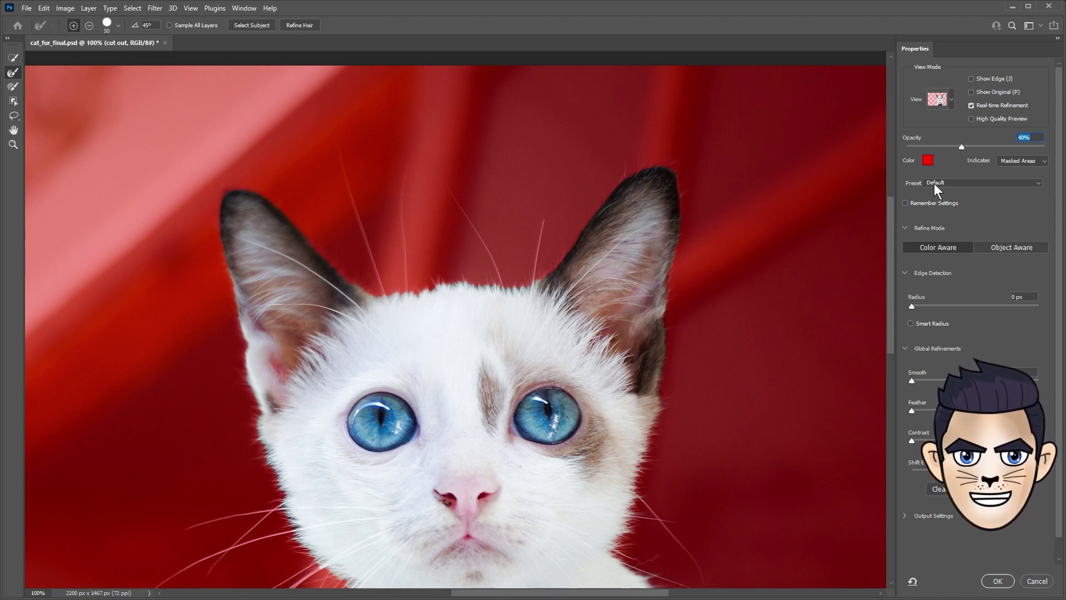
- Vary the red overlay opacity around 40% and refine fur edges at the eye and cheek
drag(961, 147, 913, 147)
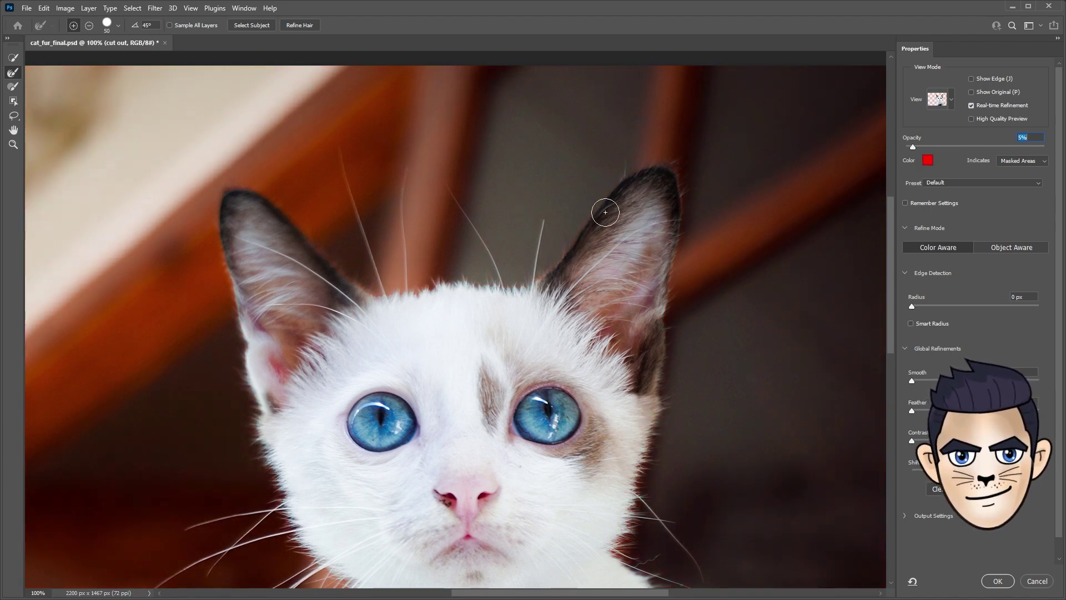
text(4)
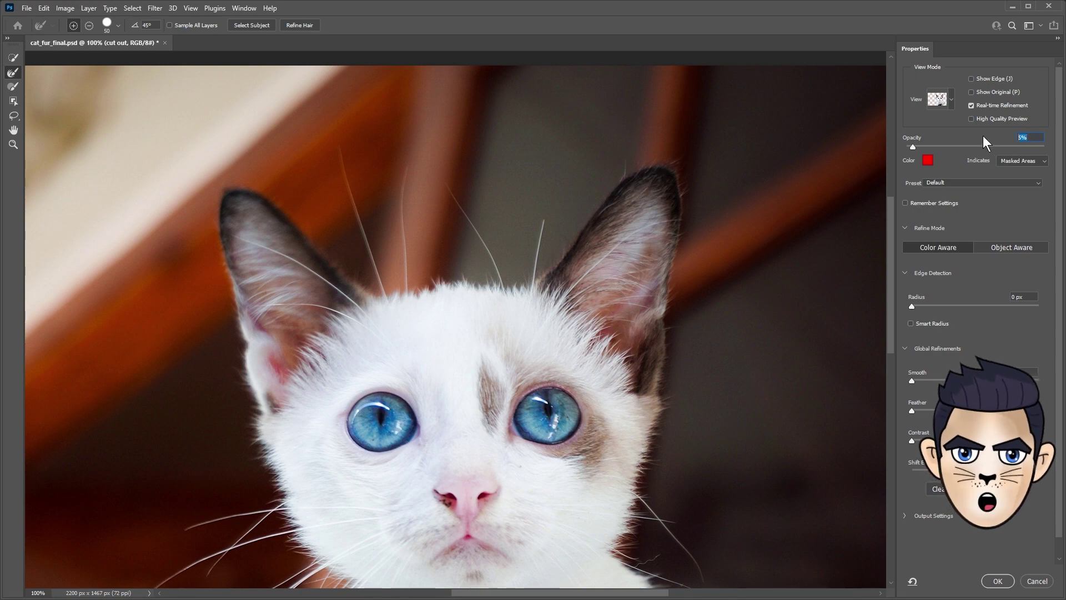
text(0)
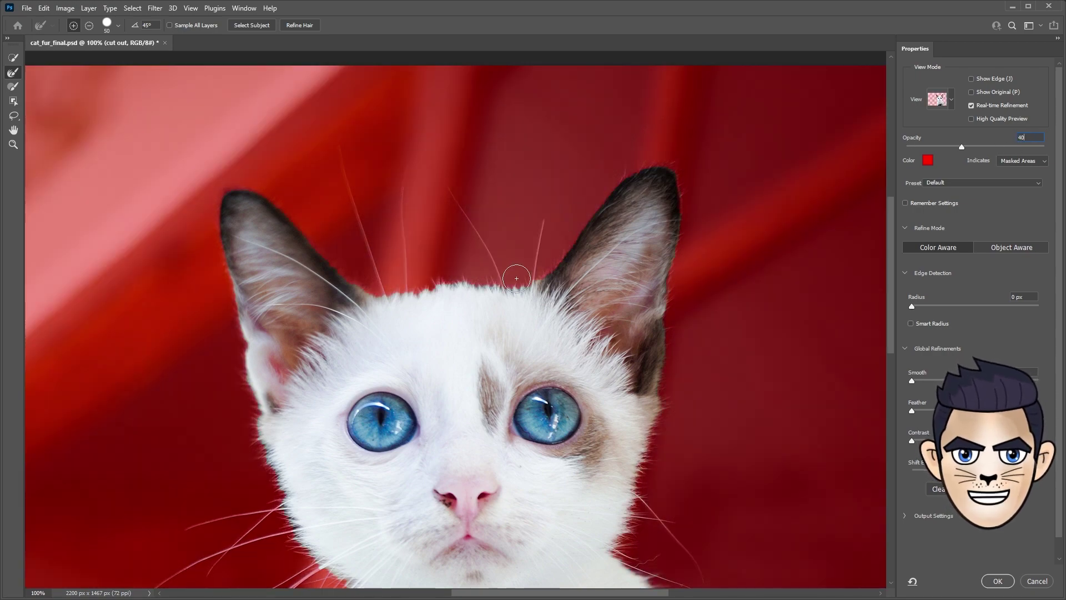
scroll(517, 278, up, 2)
scroll(610, 261, up, 2)
scroll(667, 248, up, 3)
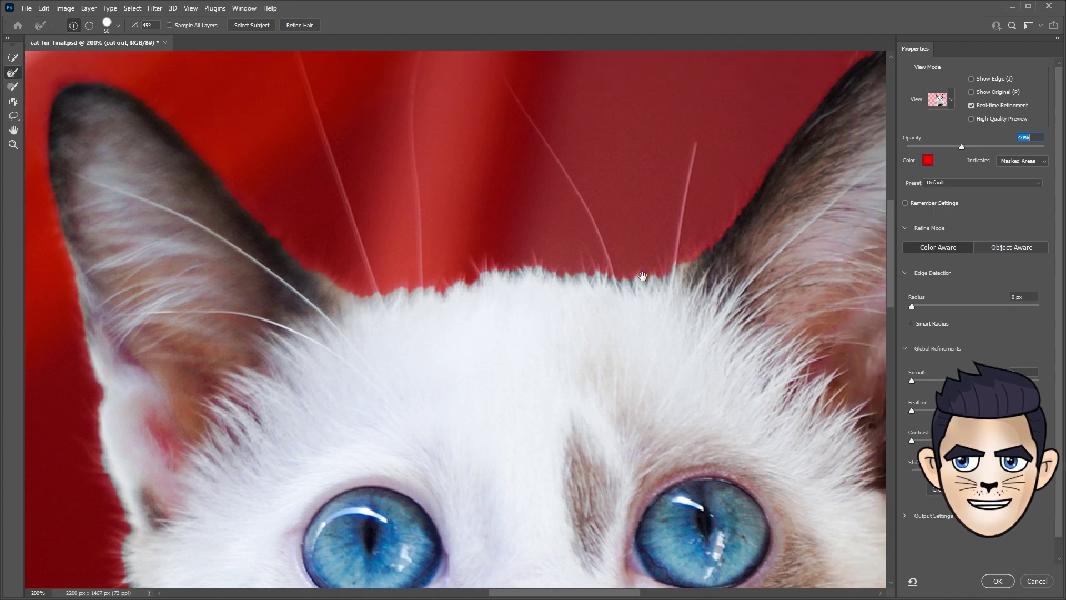
key(bracketleft)
key(bracketleft)
key(bracketleft)
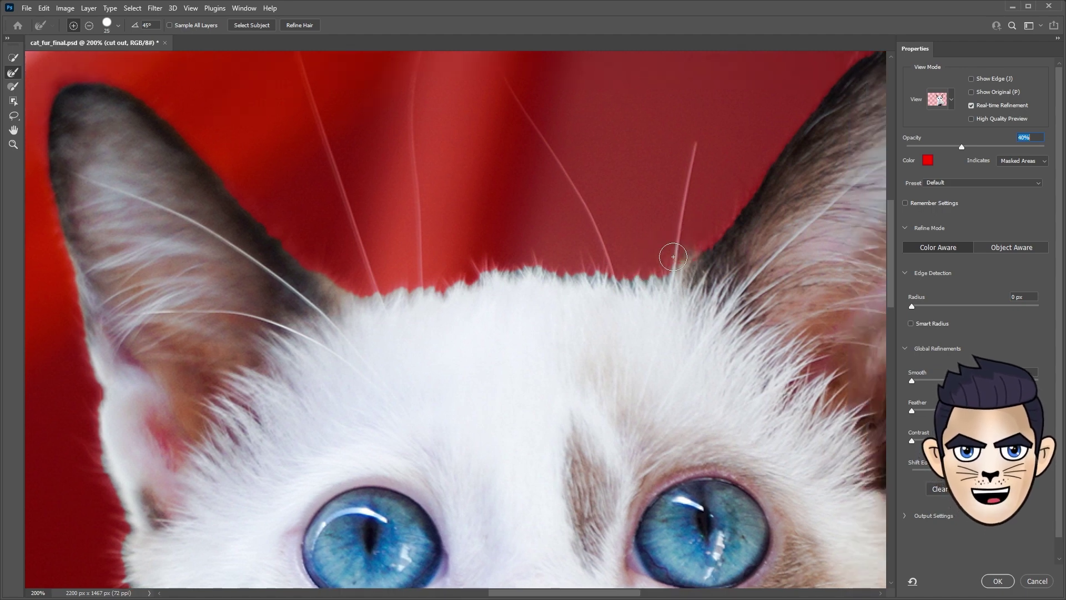
key(bracketright)
key(bracketright)
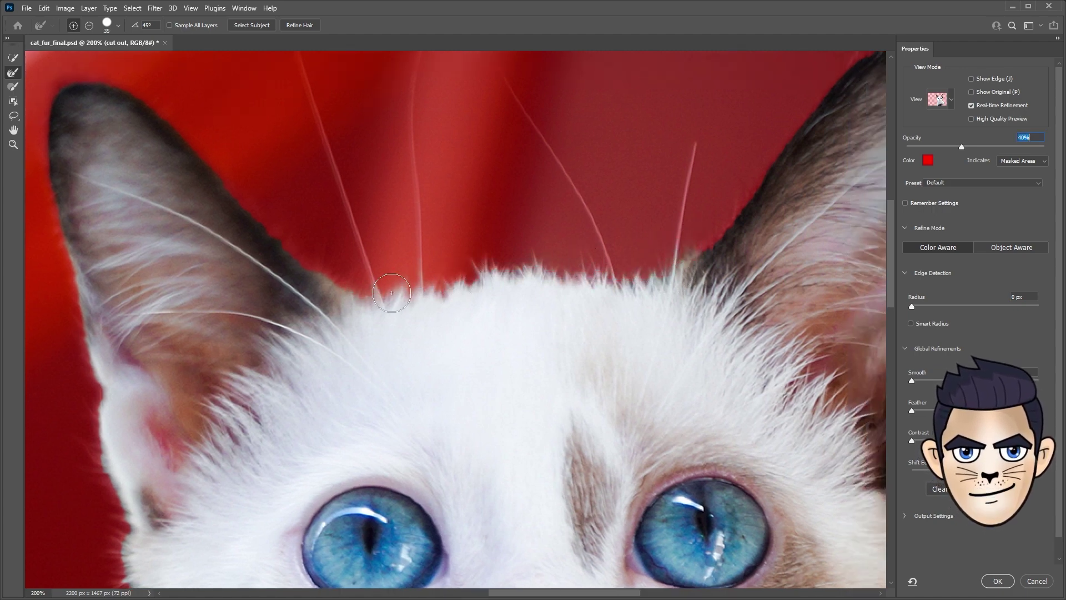
drag(486, 287, 629, 265)
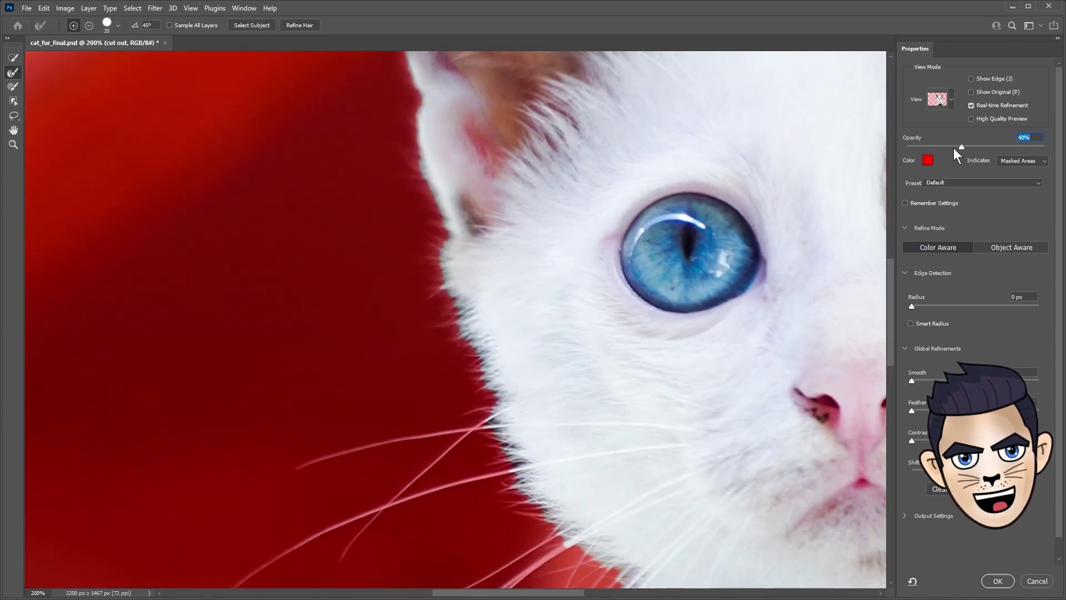
drag(954, 147, 943, 148)
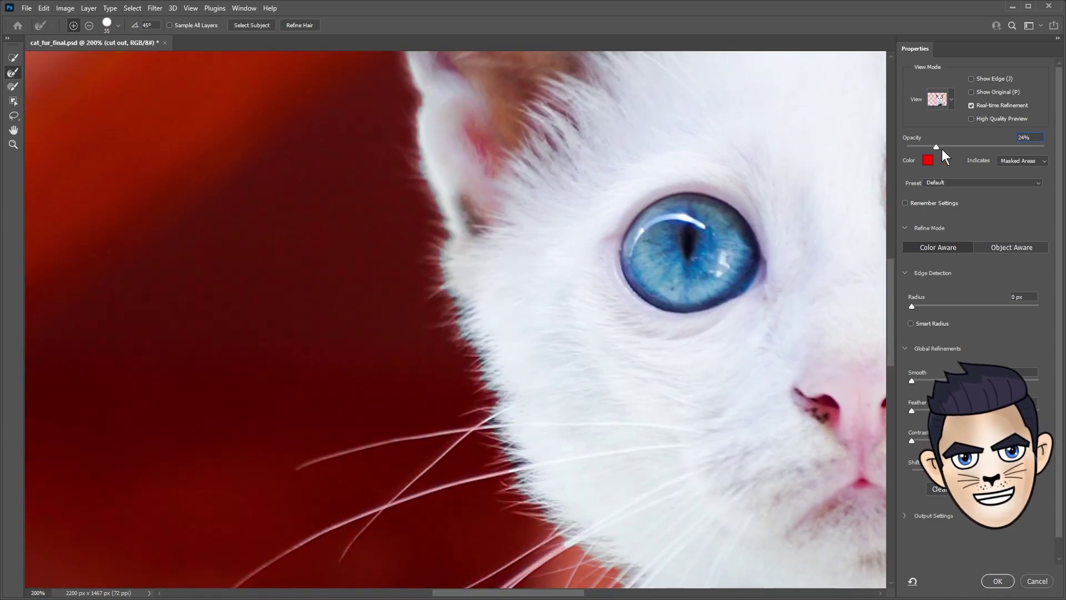
scroll(451, 248, down, 2)
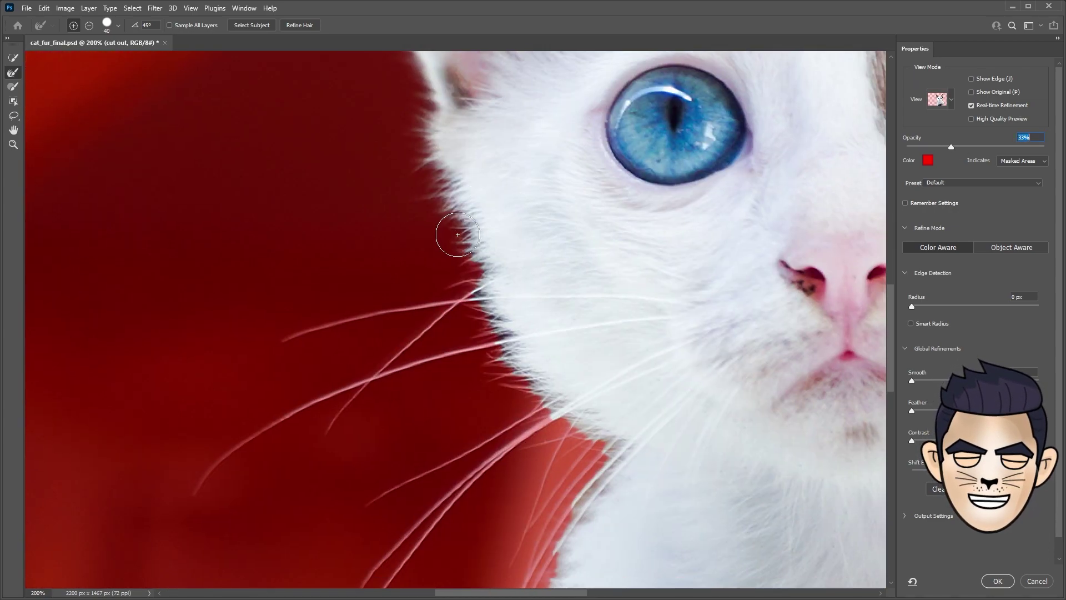
scroll(533, 352, down, 2)
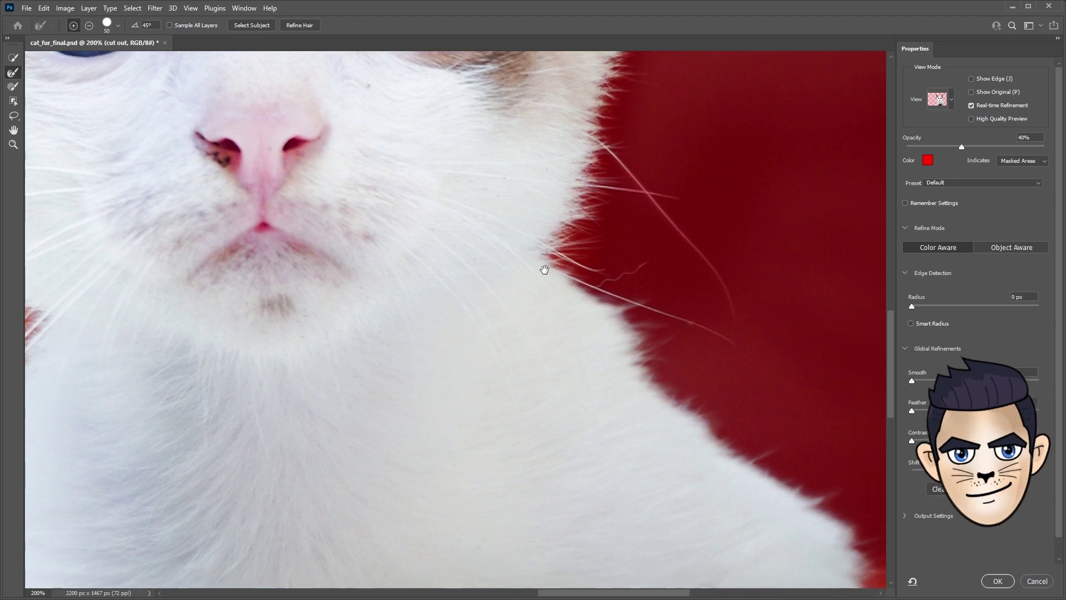
- Shrink the brush, check in Black & White, then brush the whiskers above the head in Overlay
key(bracketleft)
key(bracketleft)
key(bracketleft)
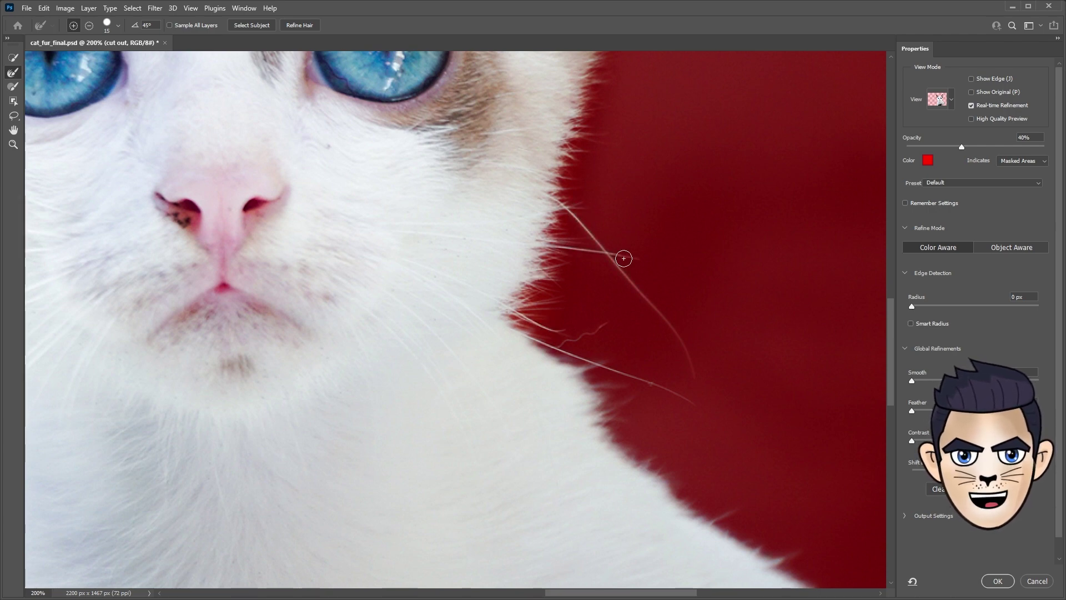
click(951, 99)
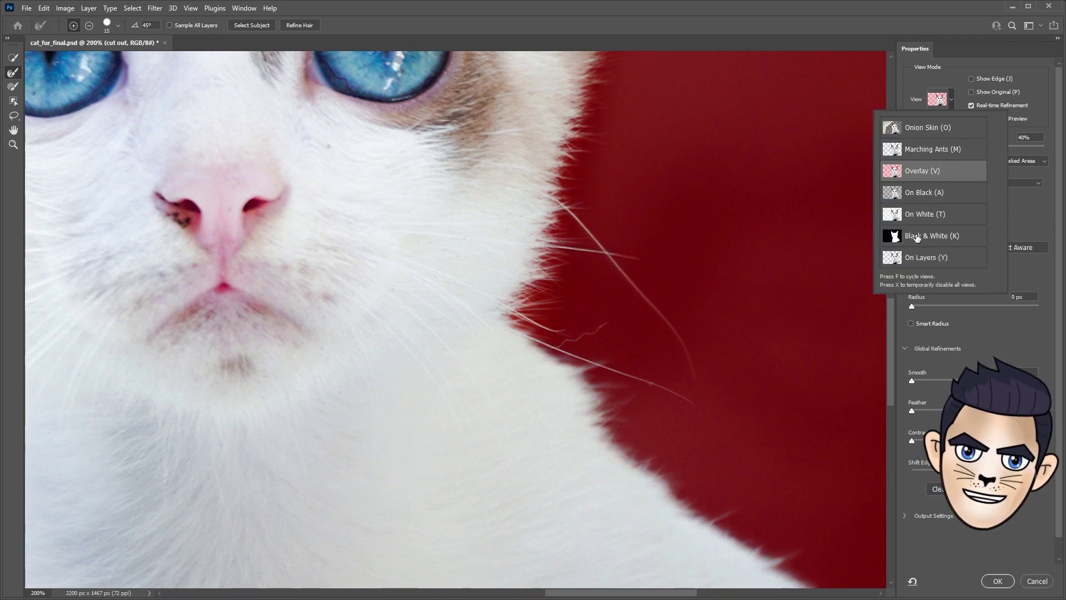
click(922, 236)
key(v)
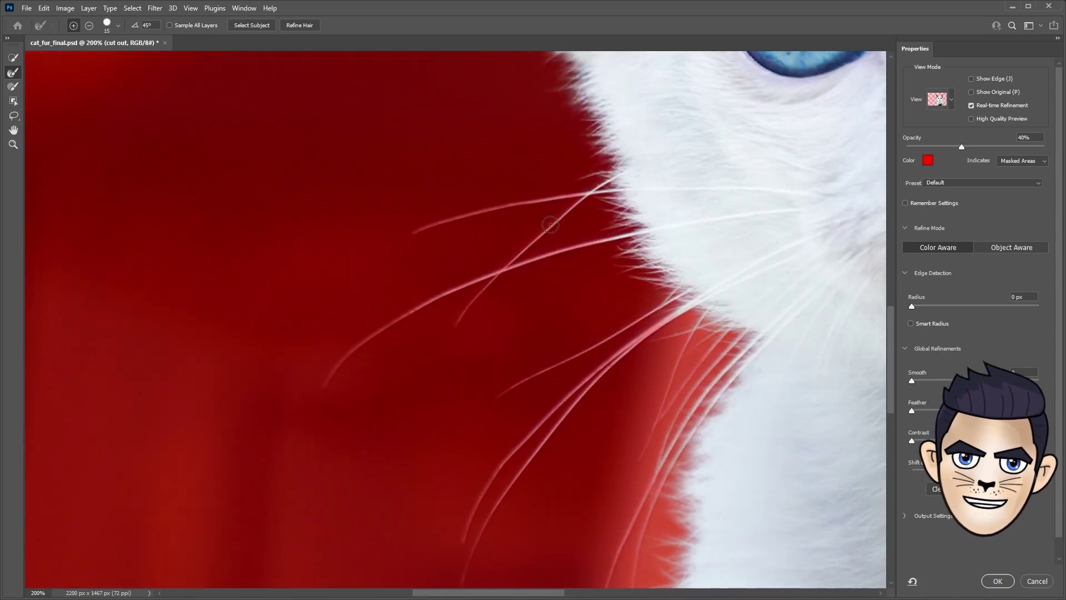
mouse_move(550, 225)
mouse_down()
mouse_move(489, 209)
mouse_move(443, 290)
mouse_move(572, 353)
mouse_move(573, 378)
mouse_up()
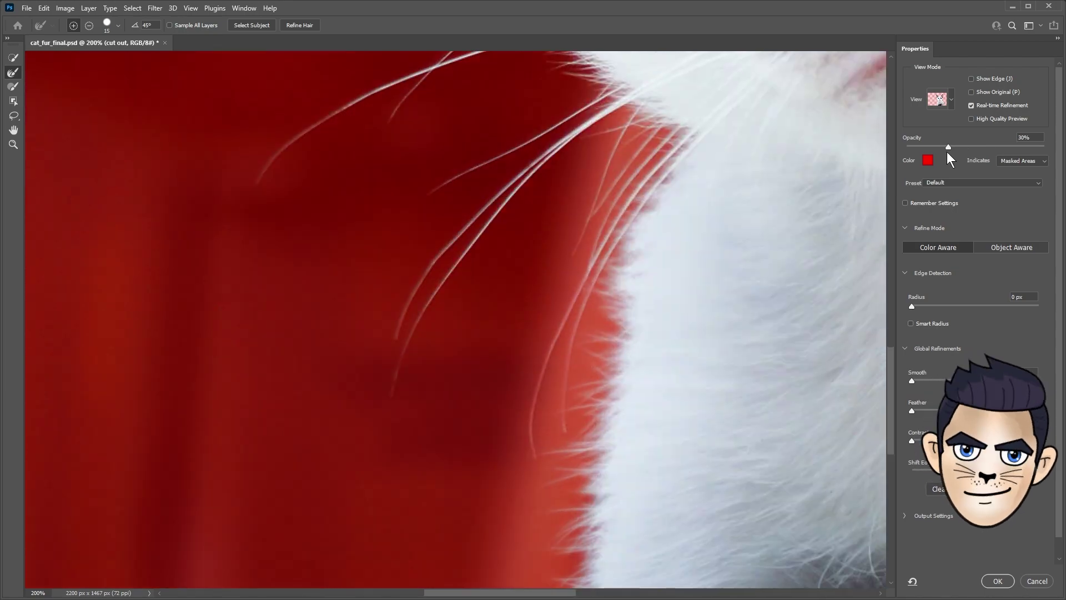
drag(954, 148, 912, 147)
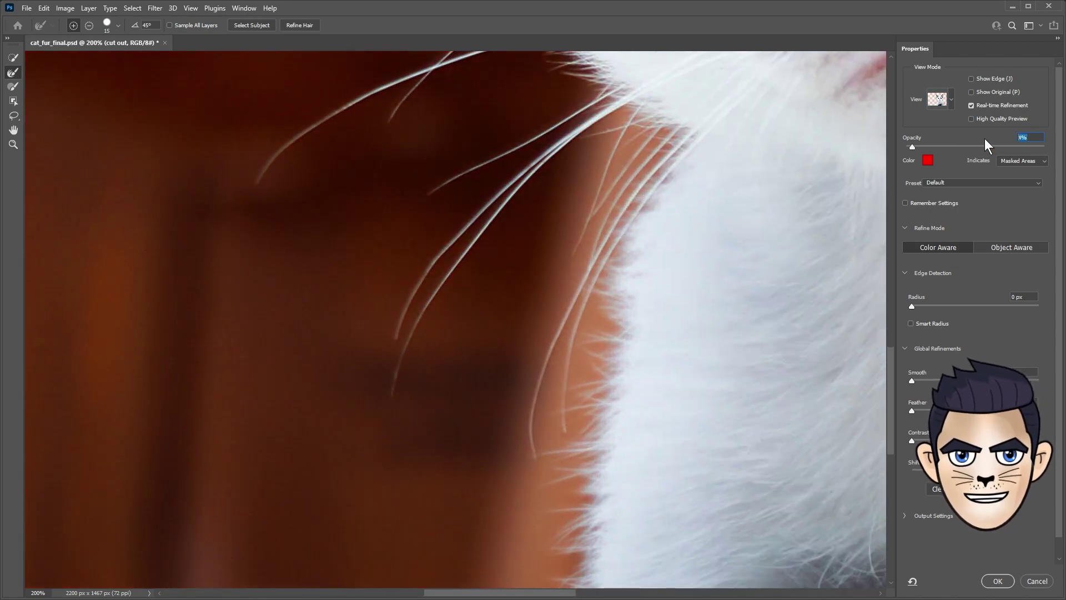
text(40)
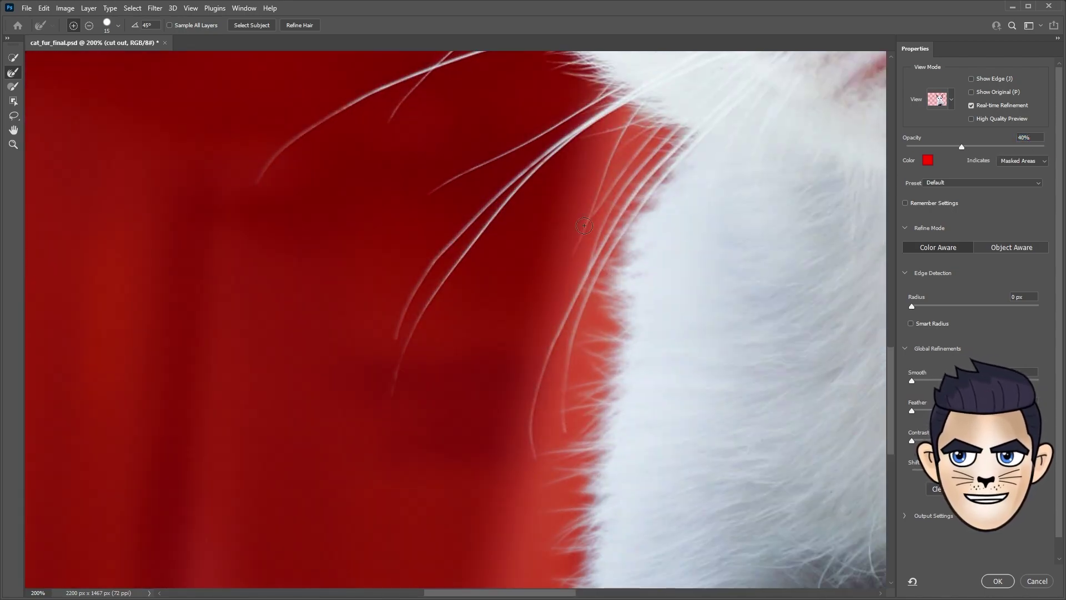
text(k)
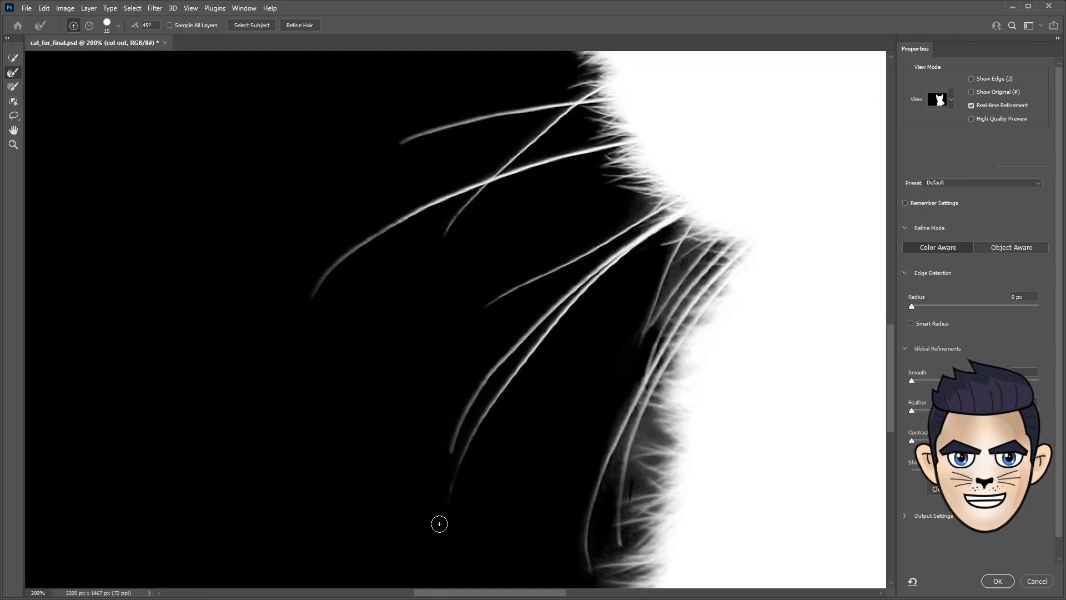
- Pan over the ears and face while cycling the Overlay and Onion Skin previews
drag(621, 380, 566, 411)
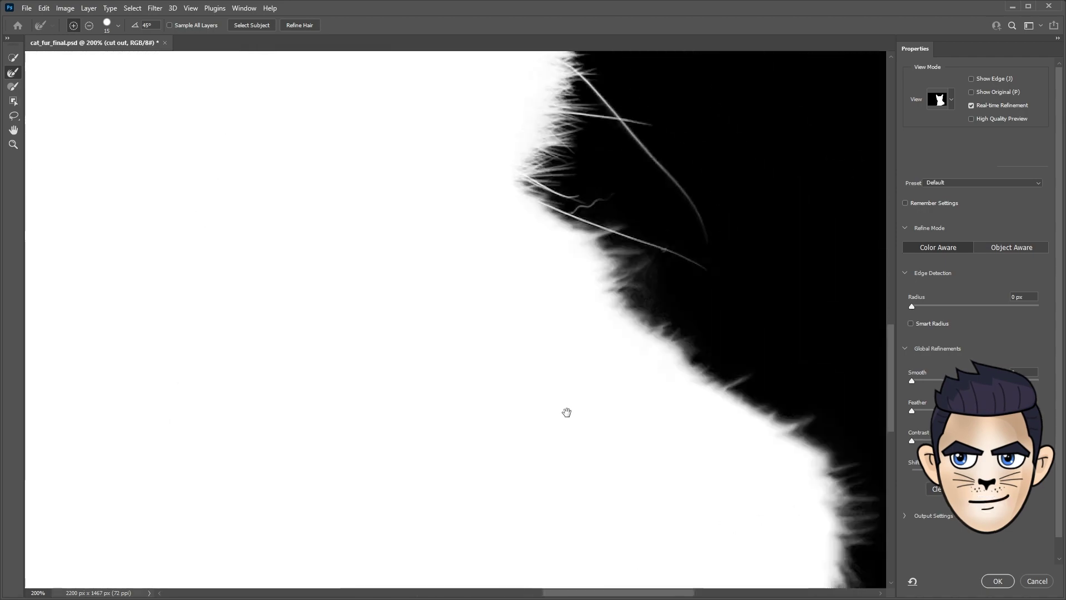
drag(222, 235, 556, 346)
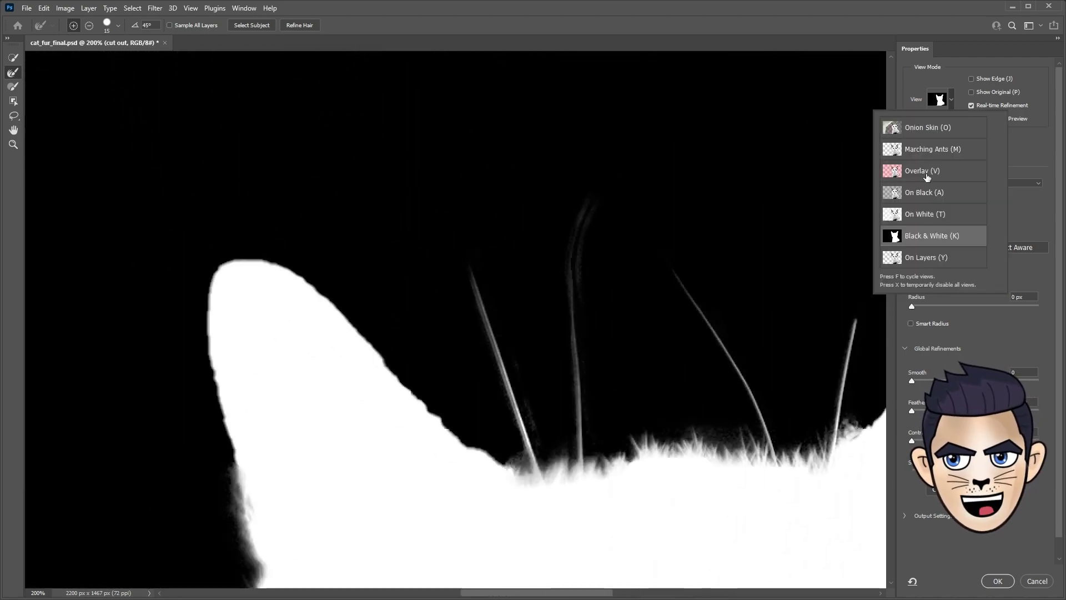
key(o)
scroll(488, 345, down, 5)
drag(615, 333, 669, 290)
scroll(668, 290, down, 10)
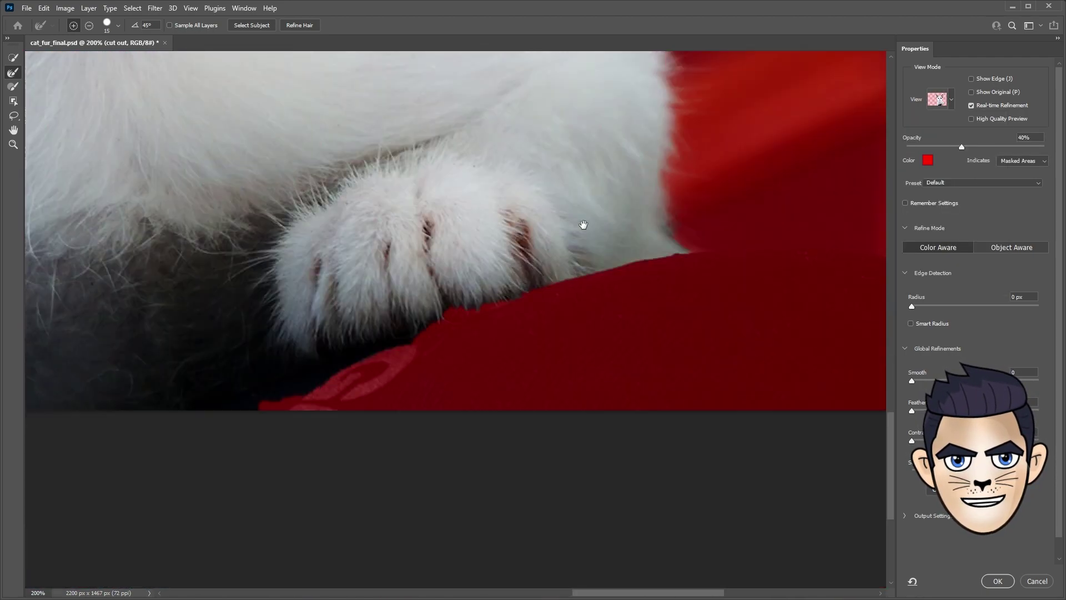
key(o)
scroll(481, 313, down, 2)
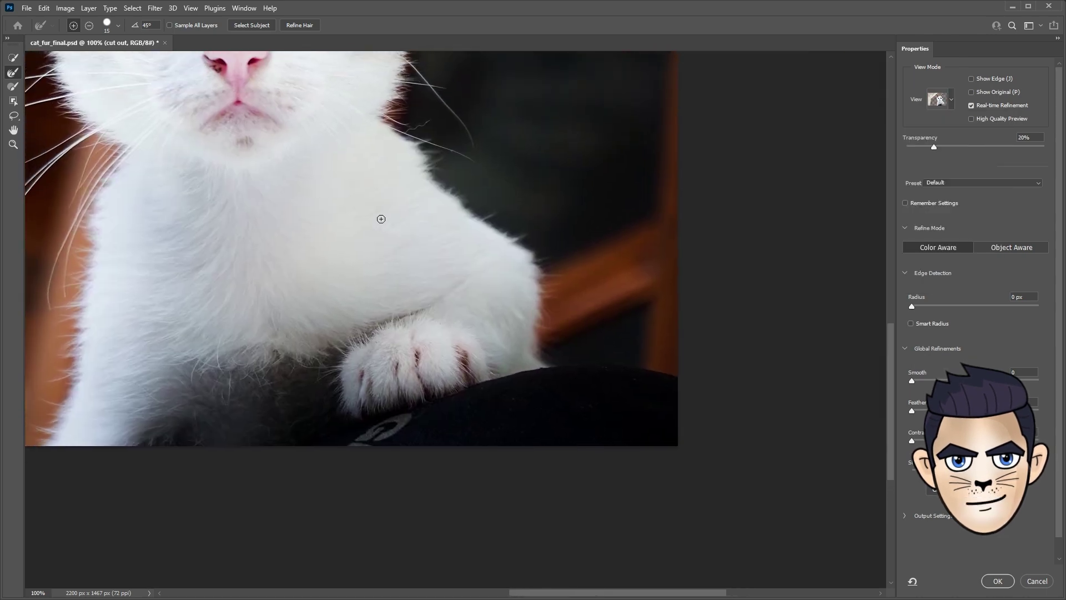
- Add the dark cushion under the paw with Quick Selection, checking in Overlay and Black & White
click(13, 59)
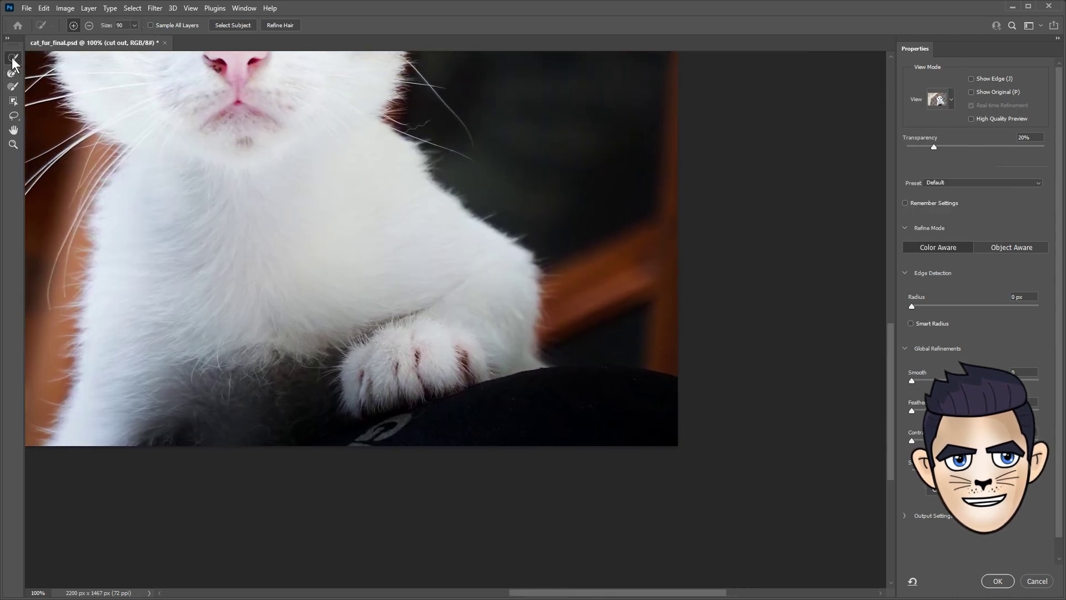
click(951, 101)
click(933, 171)
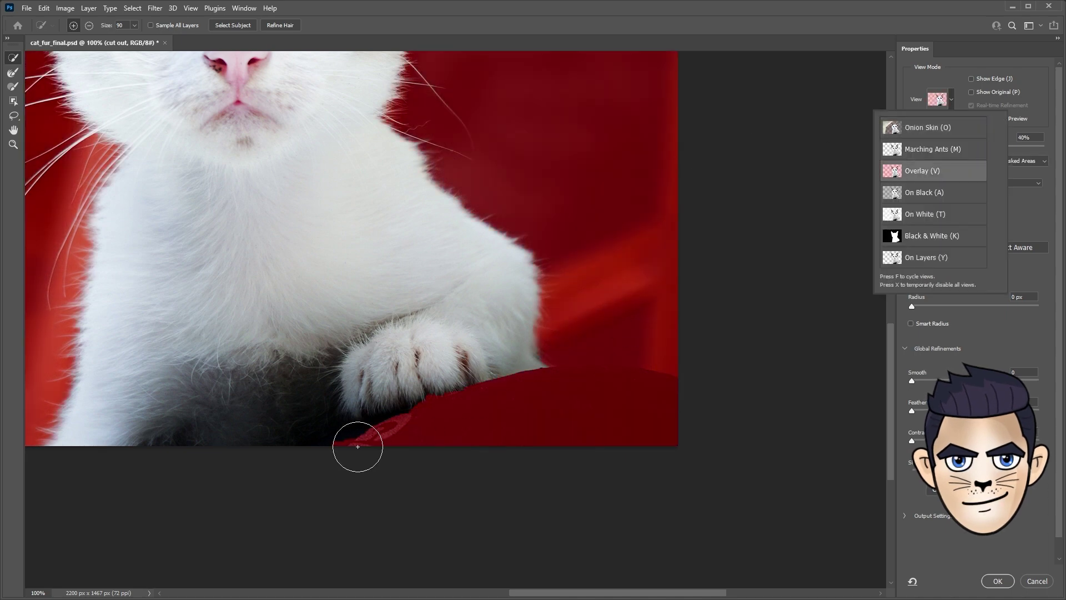
click(950, 97)
key(k)
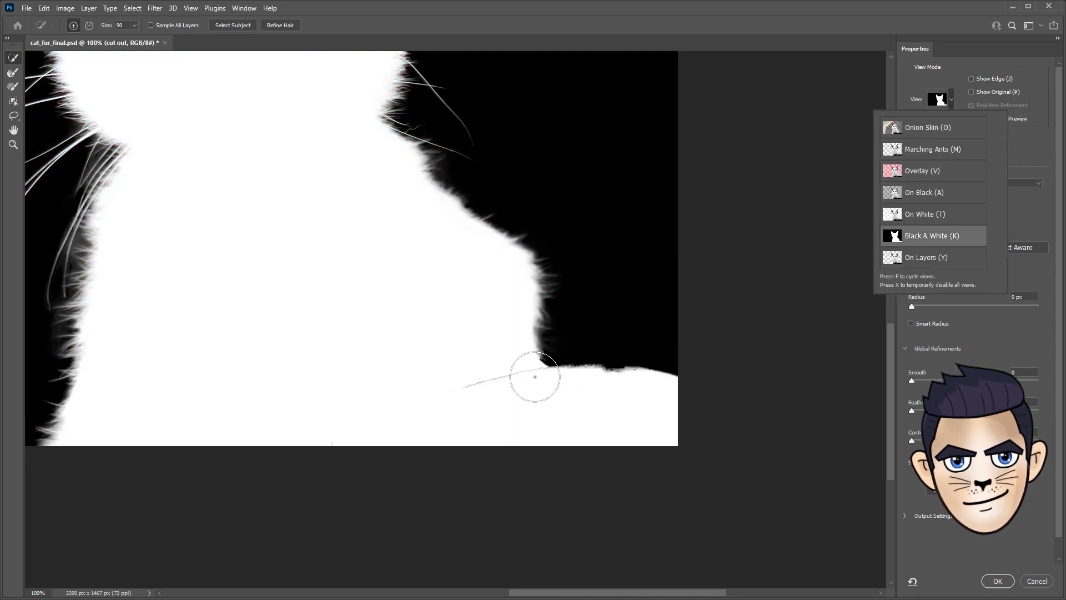
click(12, 87)
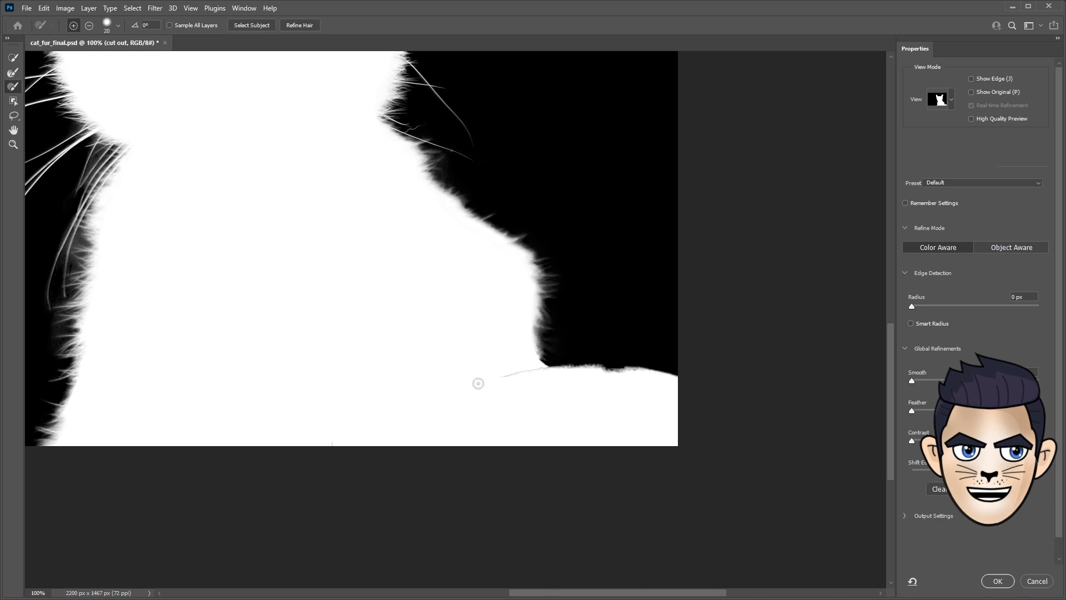
scroll(610, 390, up, 2)
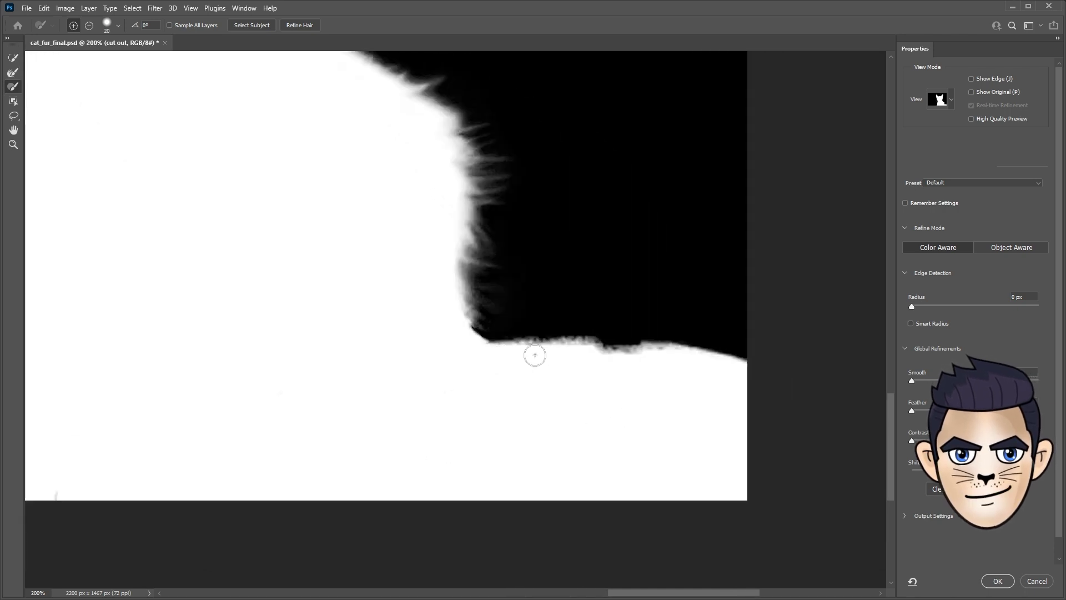
click(944, 100)
key(v)
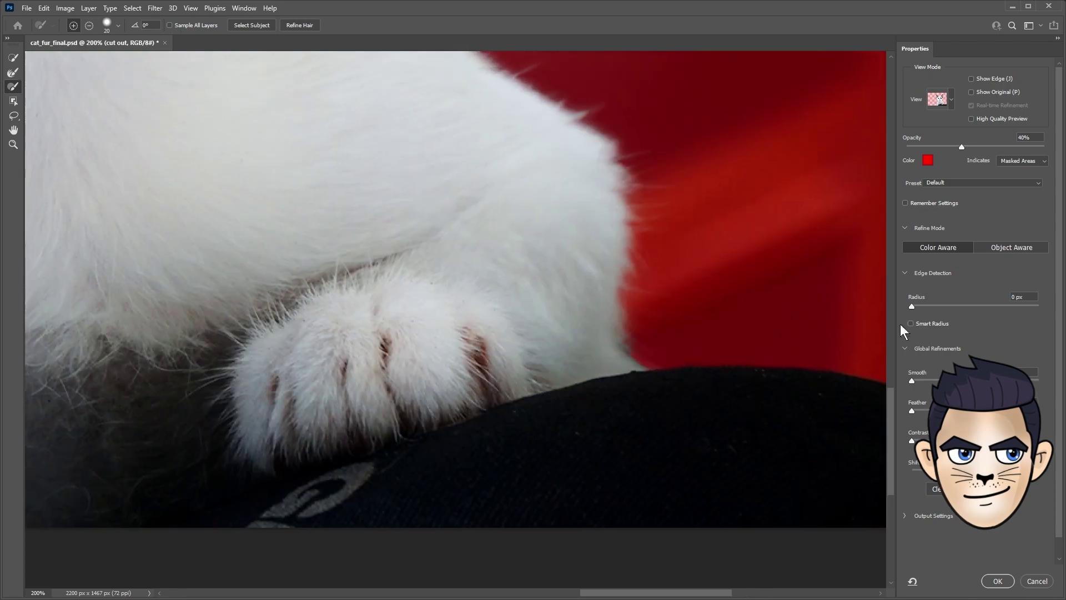
scroll(650, 328, up, 10)
click(944, 100)
click(910, 238)
scroll(757, 306, up, 3)
click(944, 100)
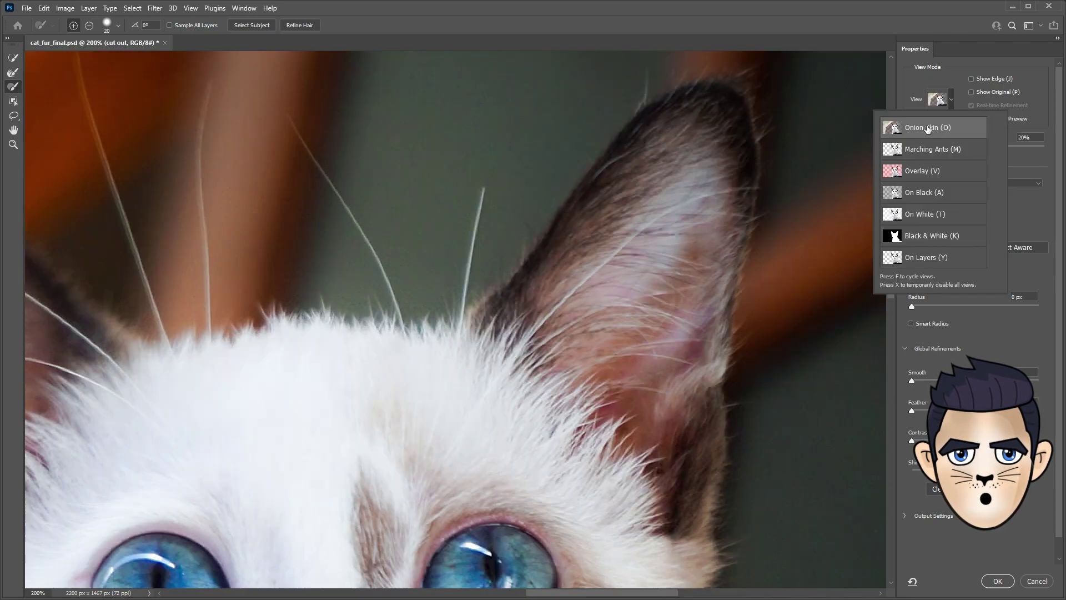
- Set the Refine Edge Brush to 15 px at 50% hardness
key(v)
click(135, 42)
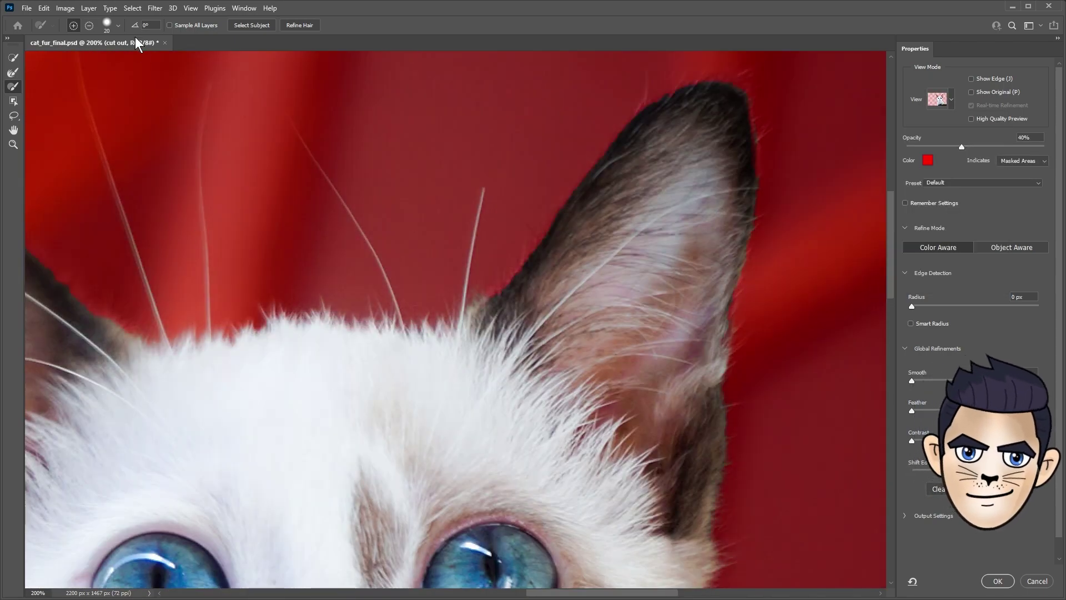
click(116, 29)
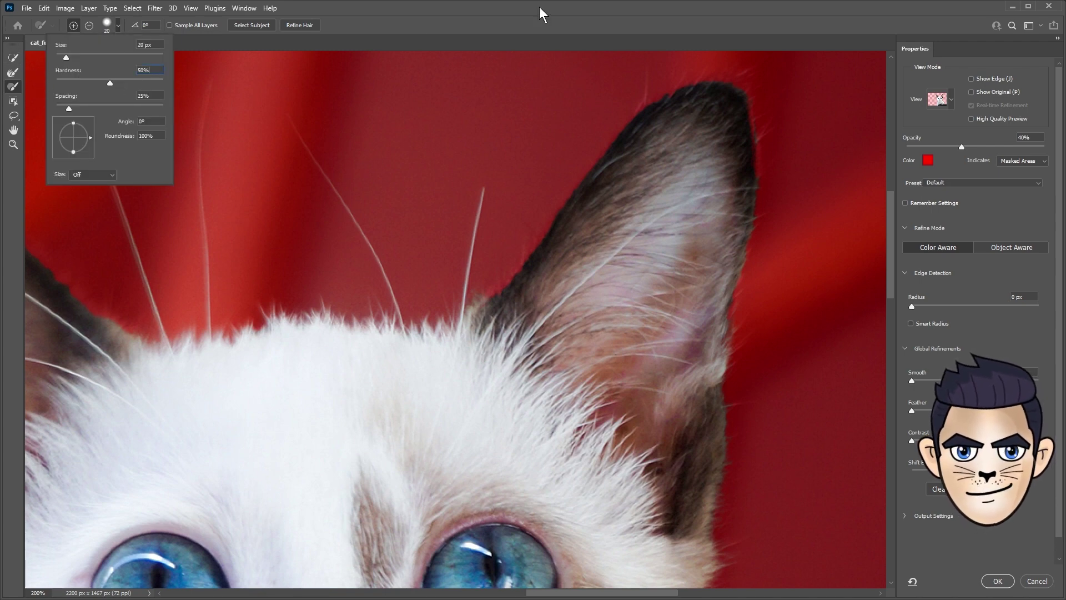
key(Return)
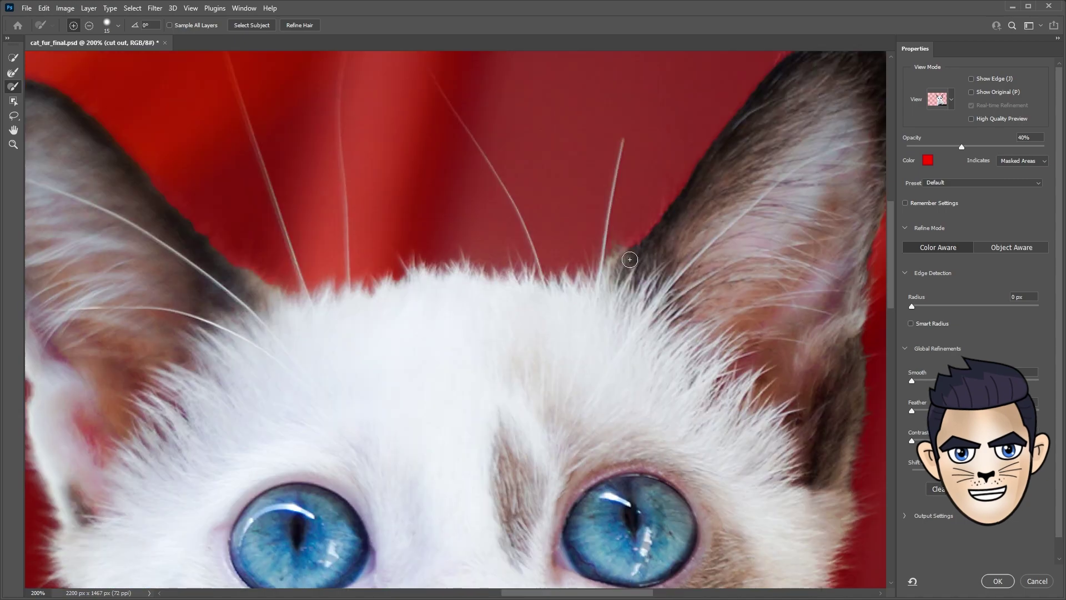
- In Black & White view, shrink the brush to subtract stray ear-edge fur, then recentre the cat
click(938, 99)
click(952, 243)
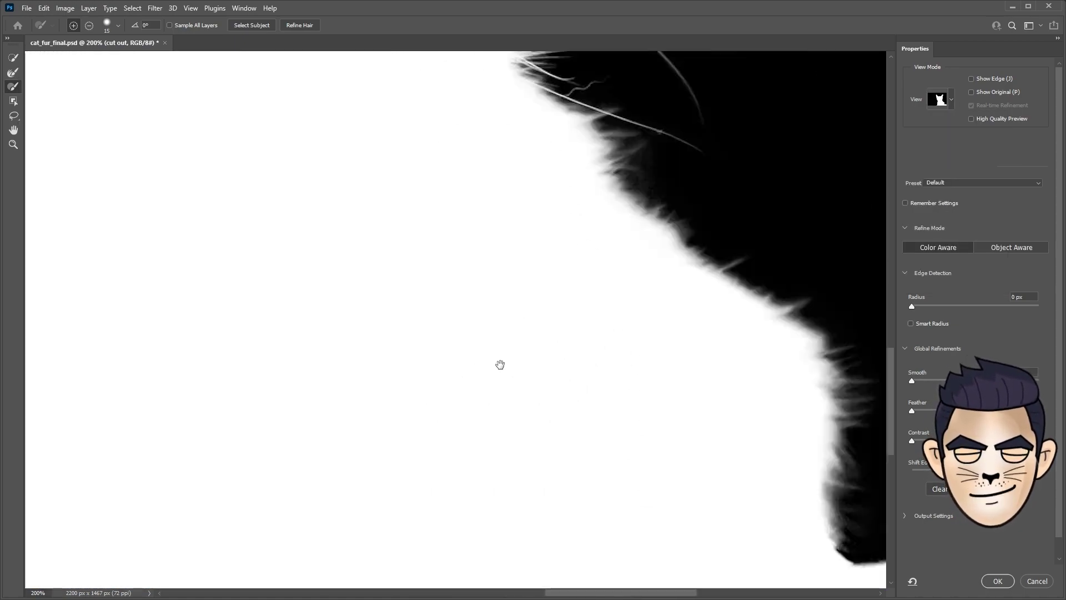
key(bracketleft)
key(bracketleft)
key(ctrl+plus)
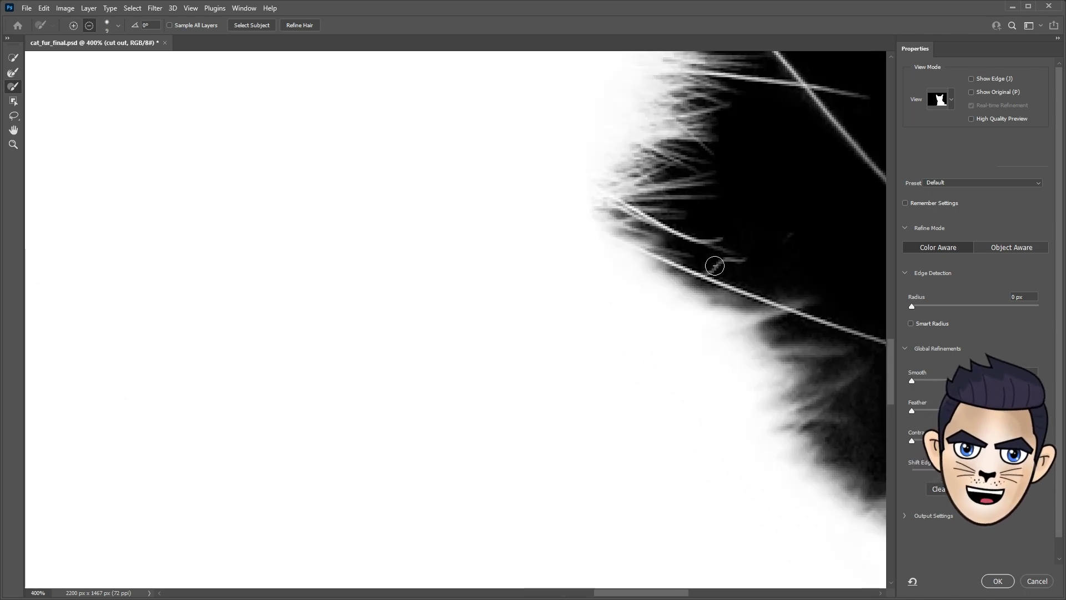
key(ctrl+plus)
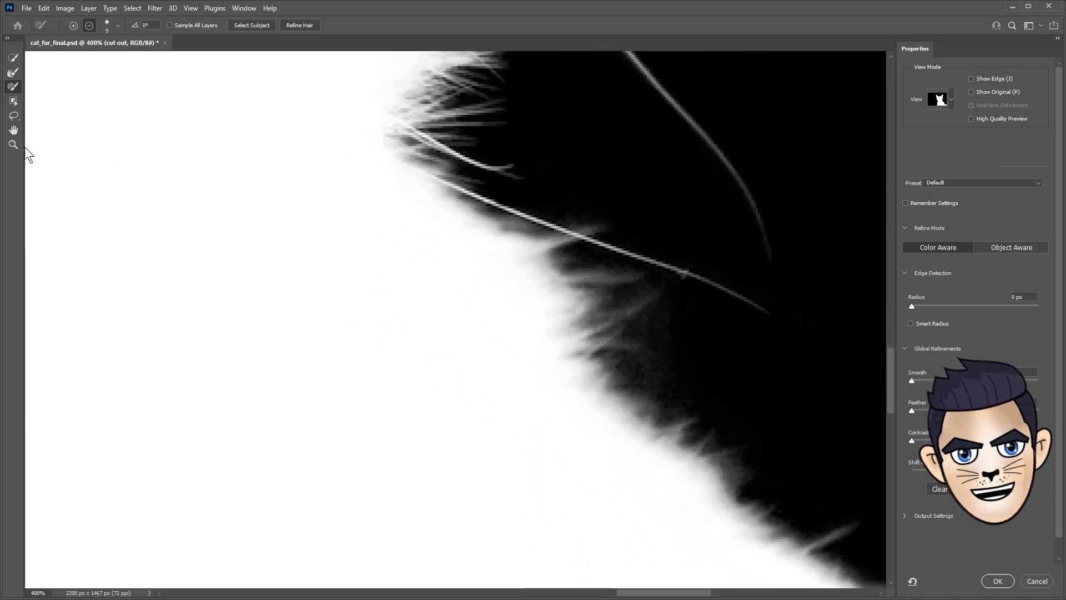
double_click(14, 144)
drag(555, 386, 643, 484)
drag(554, 335, 596, 375)
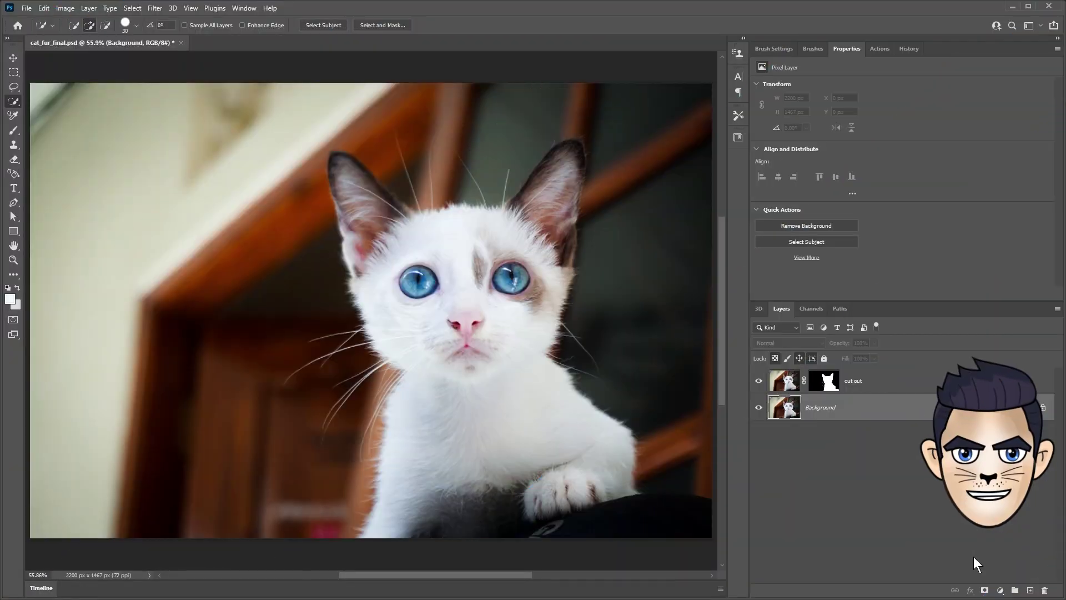
- Add a Solid Color fill layer in light grey RGB 200,200,200 (c8c8c8)
click(1000, 591)
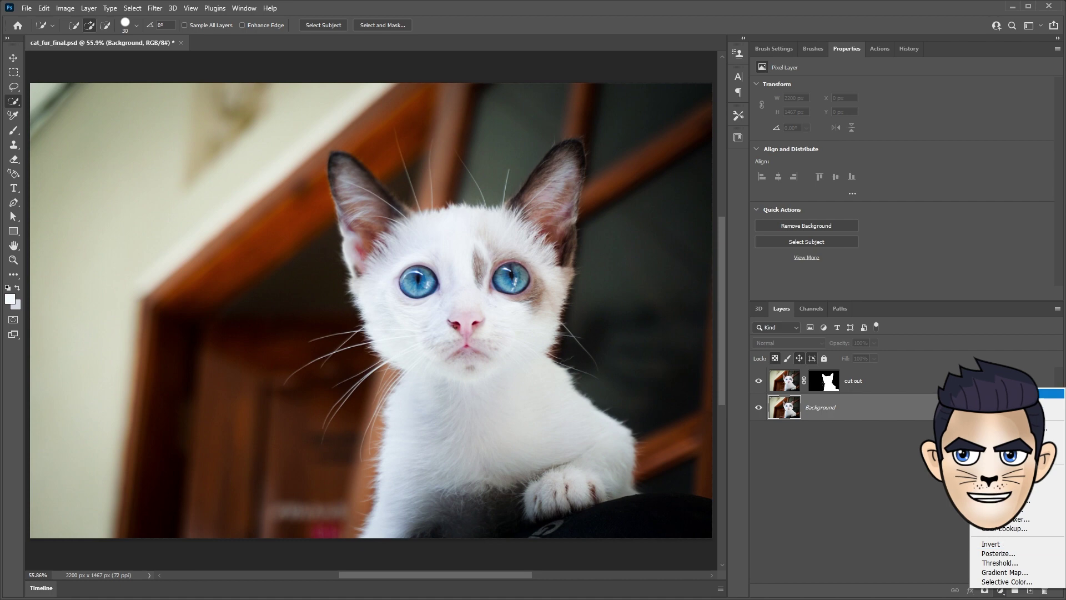
click(999, 399)
drag(780, 333, 527, 417)
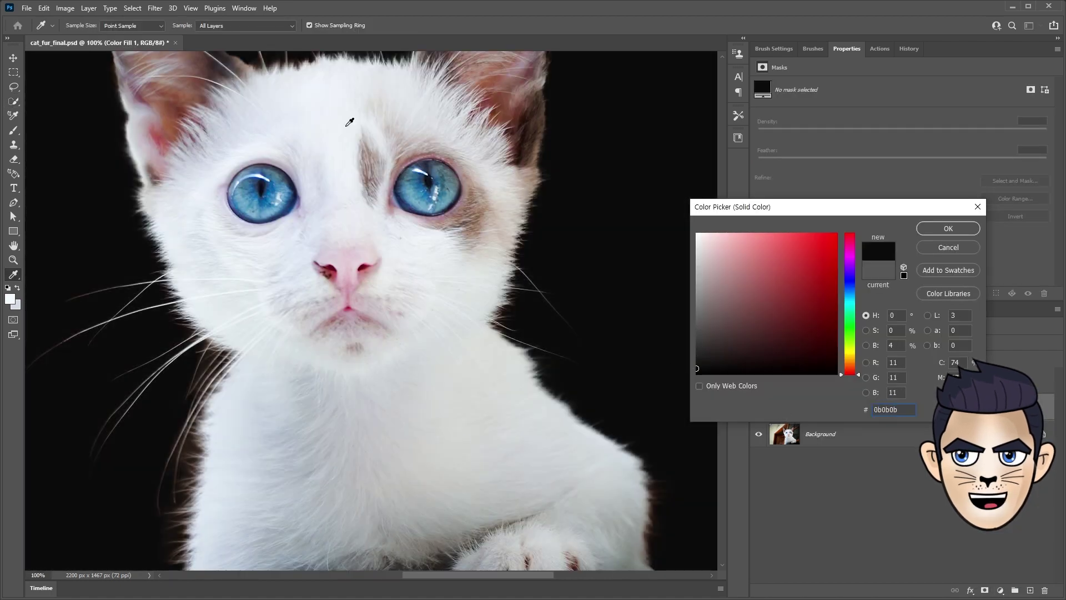
drag(707, 339, 691, 284)
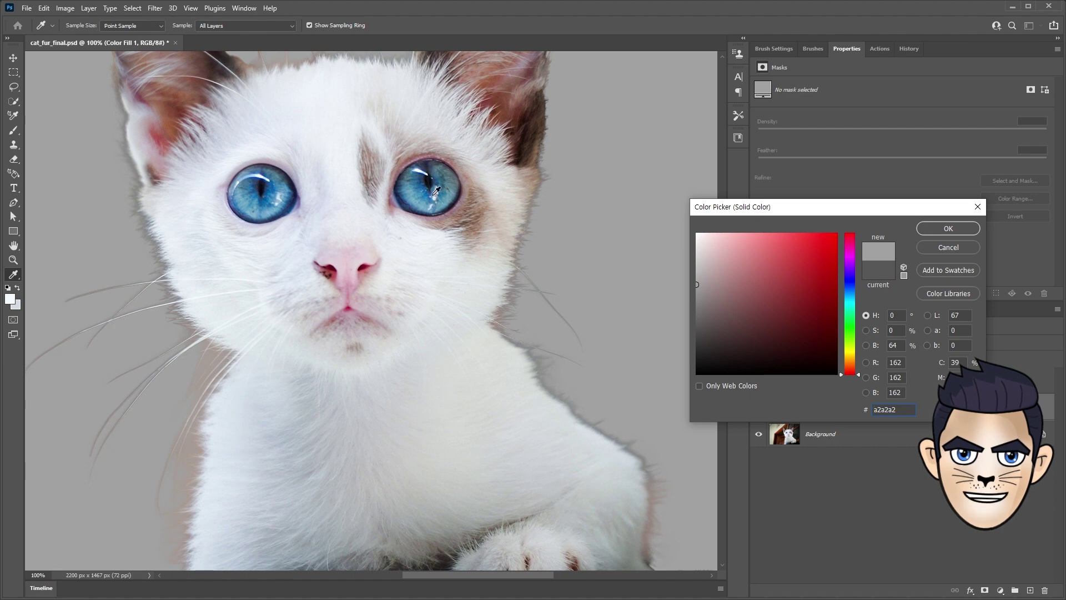
double_click(895, 362)
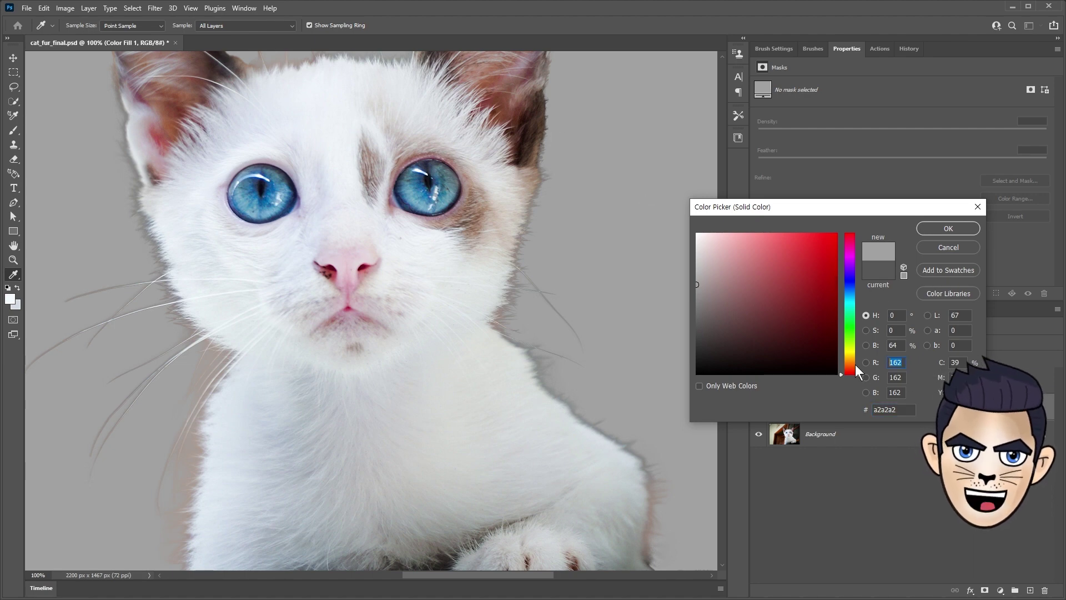
text(200)
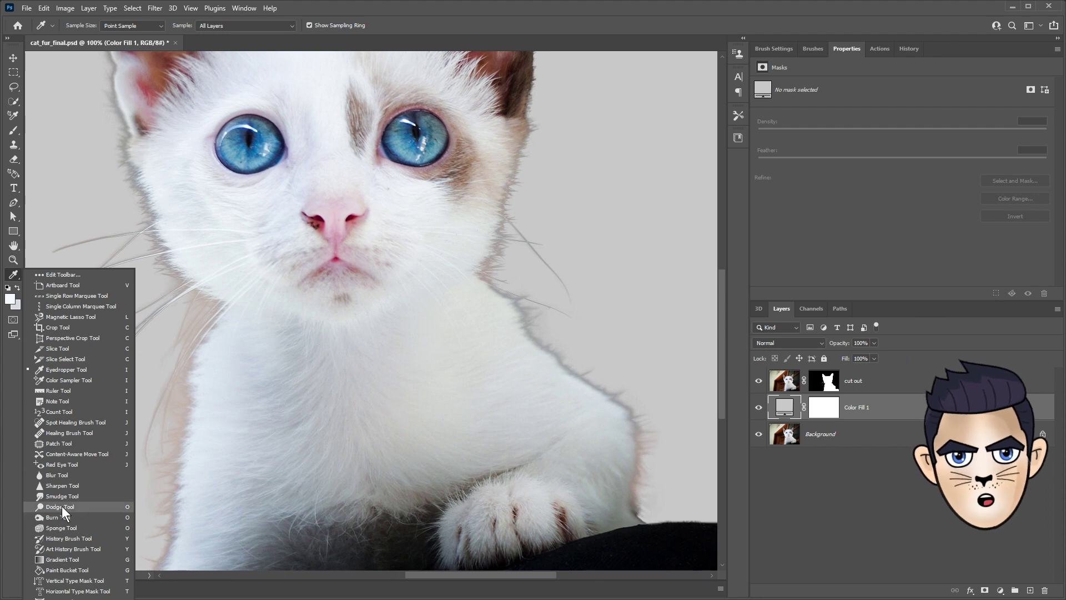
click(62, 507)
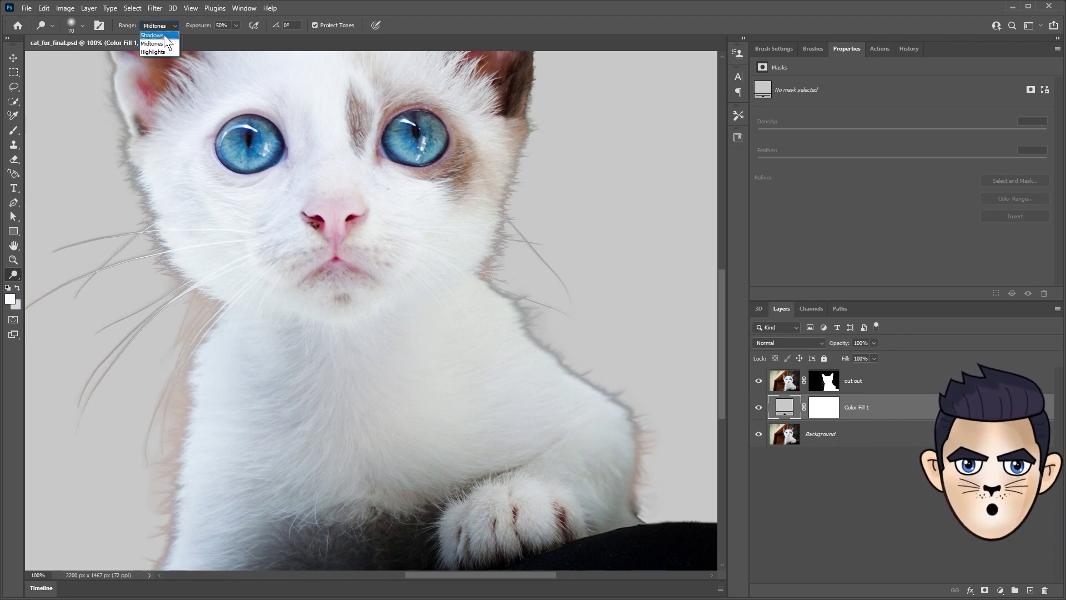
- Set Dodge to Shadows at 70% on the cut out layer's image pixels and frame the face
click(164, 35)
click(211, 26)
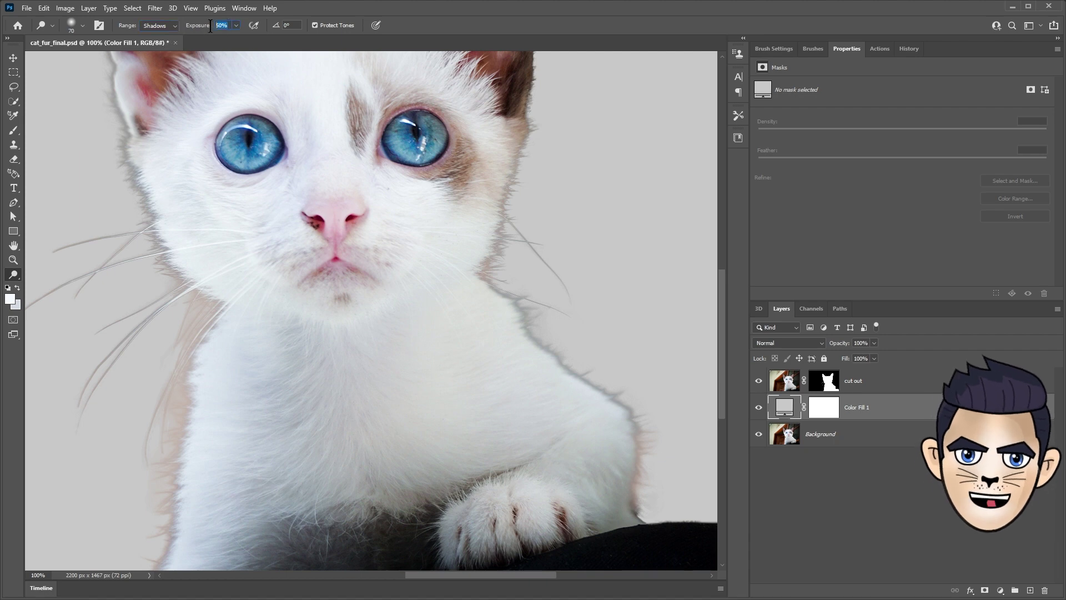
text(70)
click(824, 387)
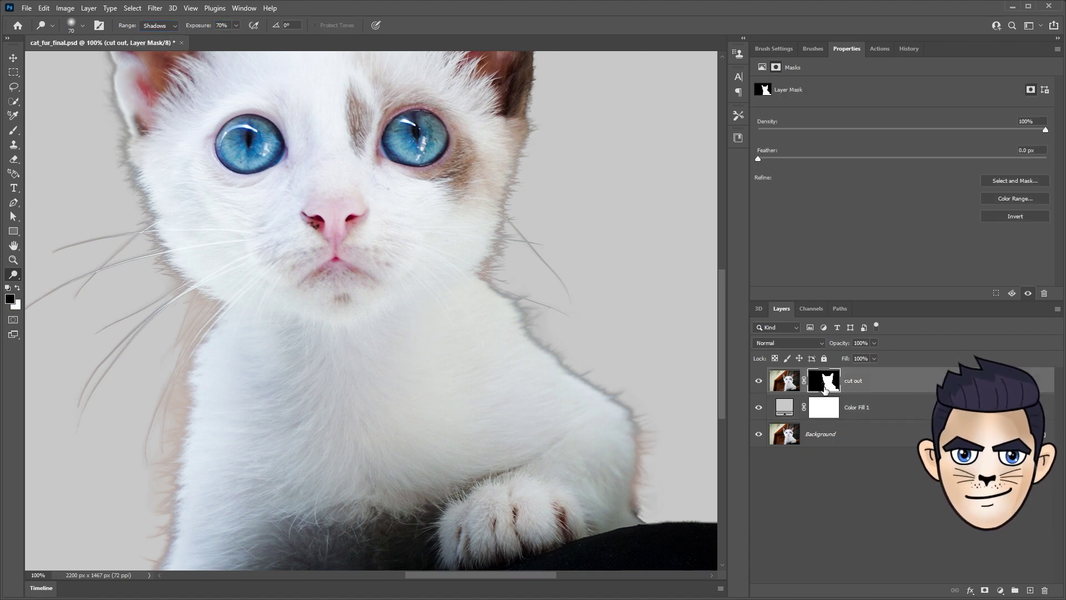
click(787, 384)
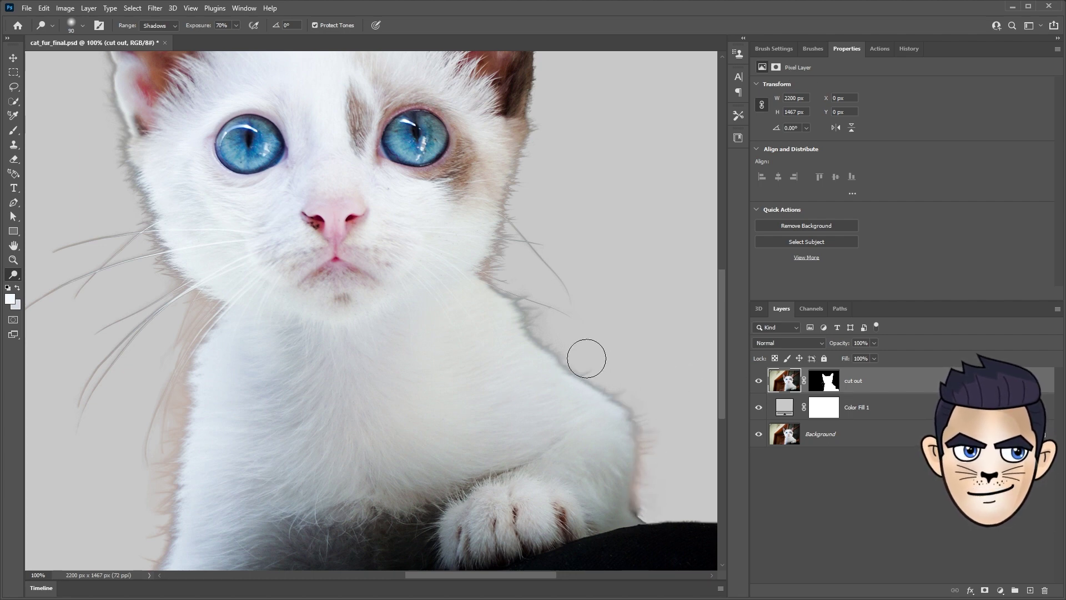
scroll(508, 328, up, 1)
key(bracketleft)
scroll(551, 171, up, 3)
mouse_move(579, 381)
mouse_down()
mouse_move(429, 162)
mouse_move(572, 378)
mouse_up()
scroll(555, 372, up, 5)
scroll(332, 295, down, 1)
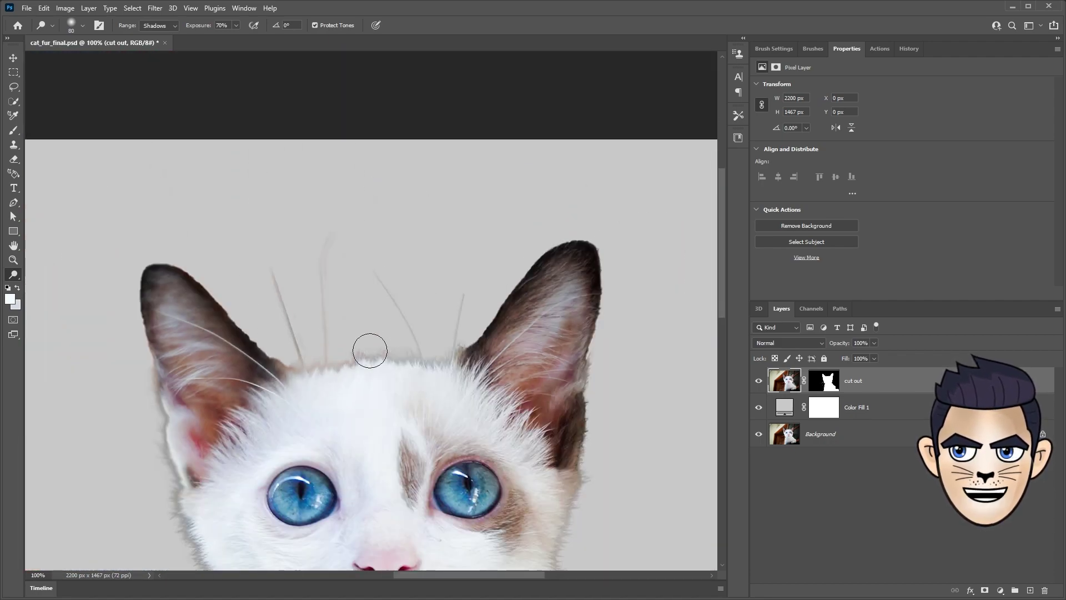
drag(420, 315, 592, 61)
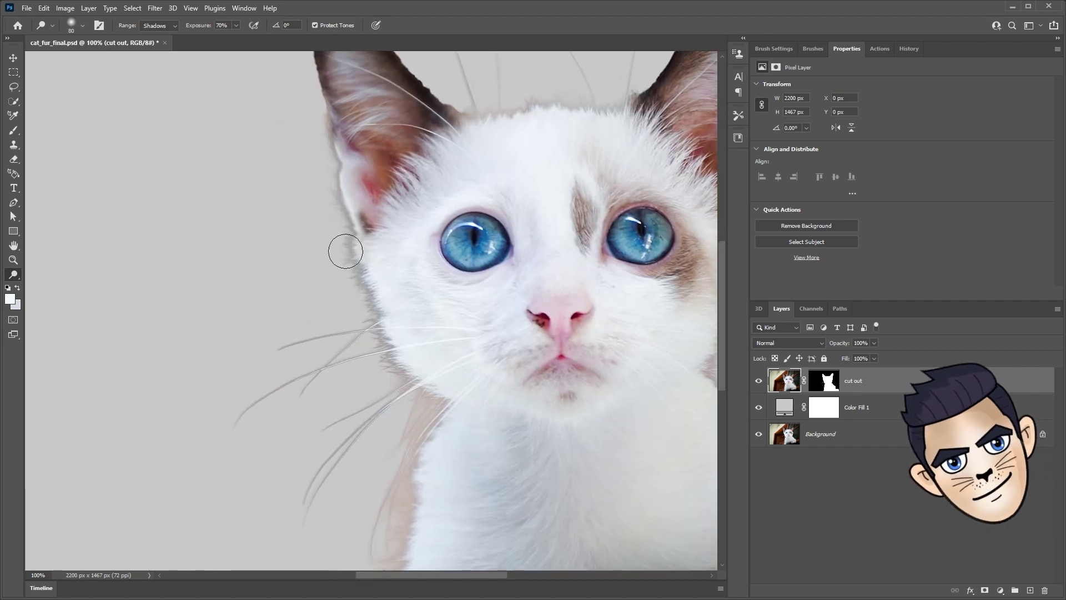
drag(448, 376, 416, 232)
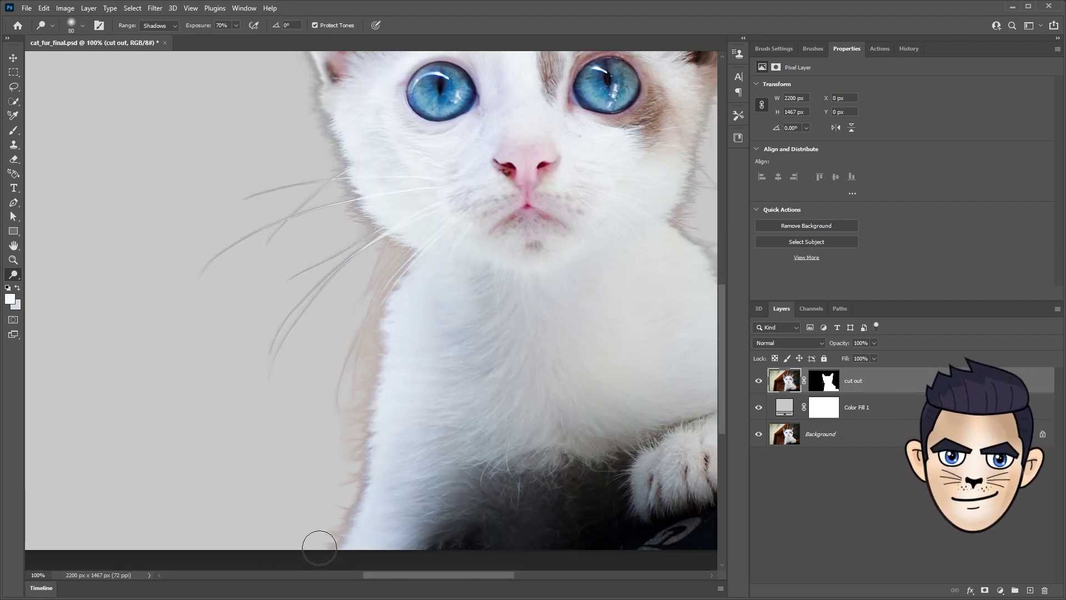
mouse_move(406, 218)
mouse_down()
mouse_move(214, 197)
mouse_move(328, 316)
mouse_up()
- Switch Dodge to Midtones at 50% and brighten the whiskers on the cat's left side
click(166, 26)
click(156, 43)
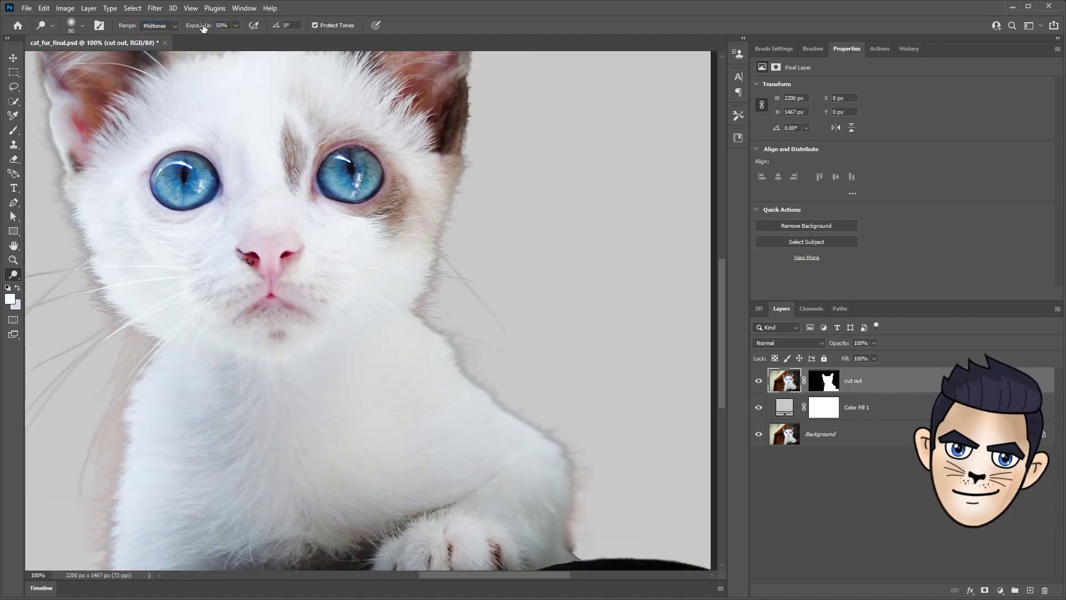
scroll(618, 312, down, 3)
key(bracketright)
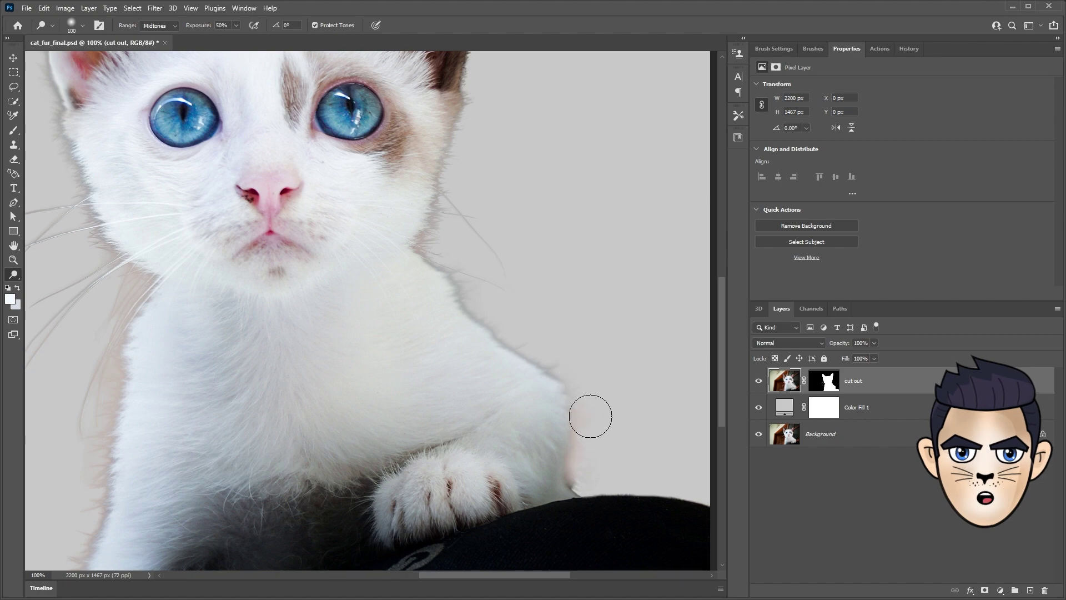
scroll(547, 265, up, 3)
scroll(546, 264, left, 3)
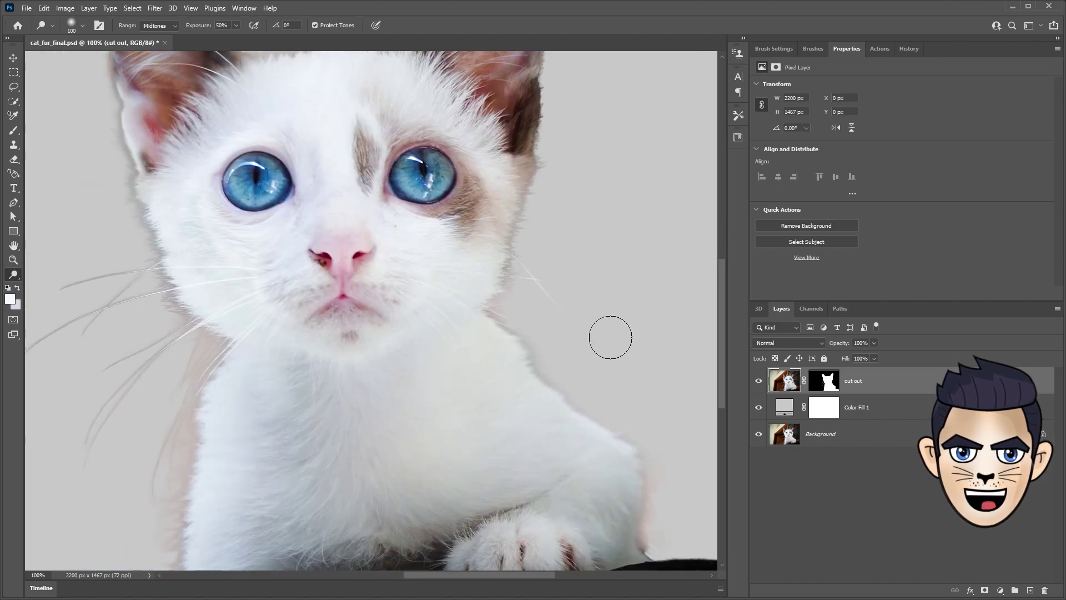
scroll(536, 376, down, 5)
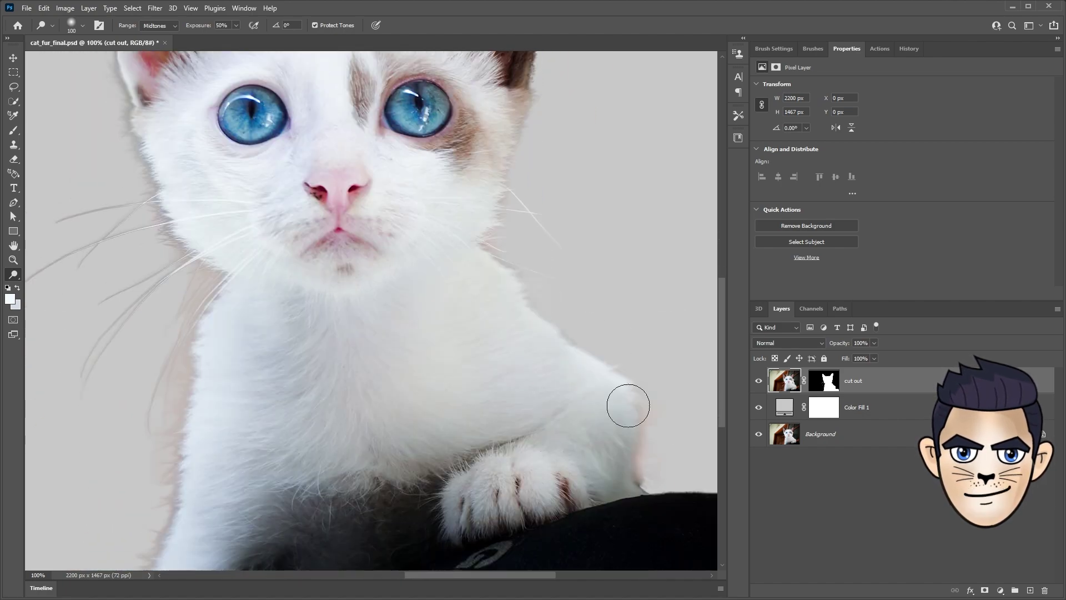
scroll(518, 245, down, 5)
scroll(519, 245, left, 8)
scroll(443, 230, up, 3)
scroll(443, 230, left, 1)
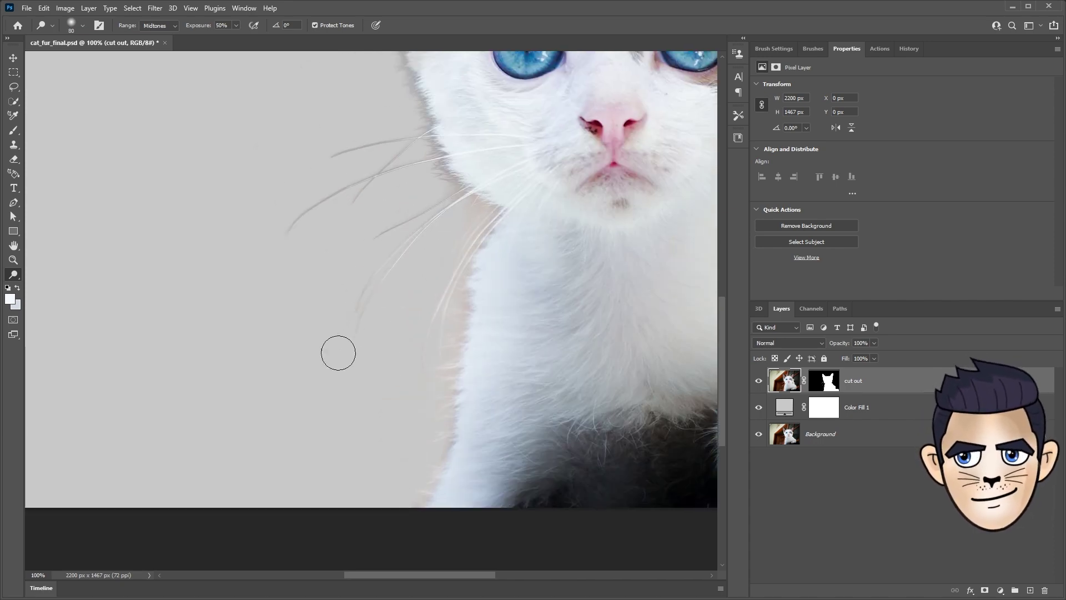
scroll(475, 240, up, 2)
scroll(474, 240, left, 2)
mouse_move(498, 231)
mouse_down()
mouse_move(463, 232)
mouse_move(518, 269)
mouse_up()
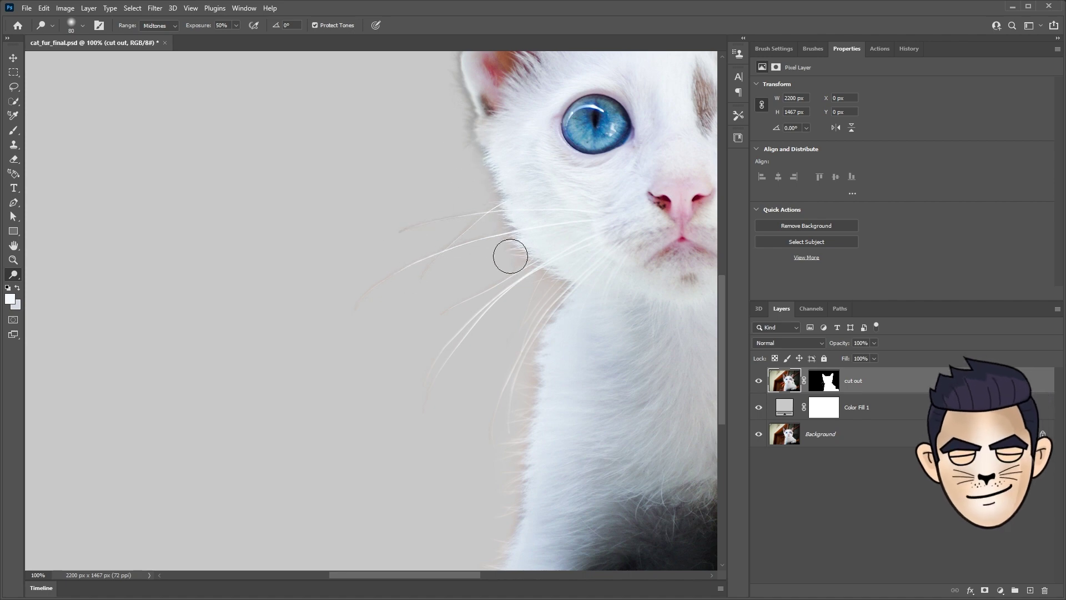
- Move around the cheeks to brighten the remaining whiskers and fur edges
scroll(466, 167, up, 3)
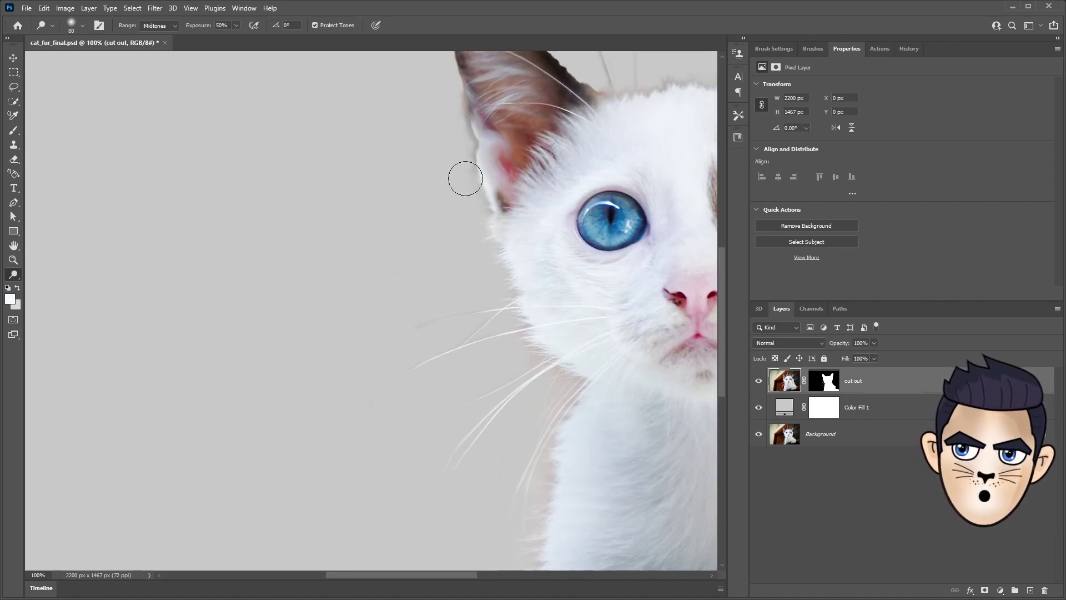
scroll(444, 239, up, 3)
scroll(461, 301, down, 3)
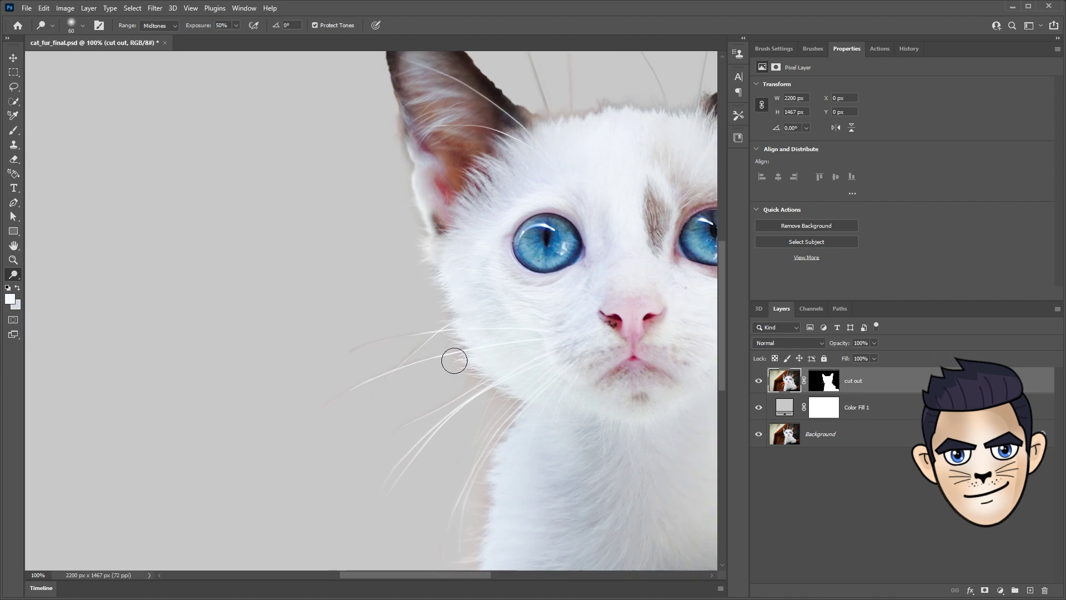
scroll(461, 333, right, 5)
scroll(633, 331, down, 2)
scroll(582, 429, right, 5)
scroll(580, 400, up, 2)
scroll(581, 400, left, 3)
scroll(647, 262, down, 1)
scroll(214, 215, left, 2)
scroll(214, 214, up, 1)
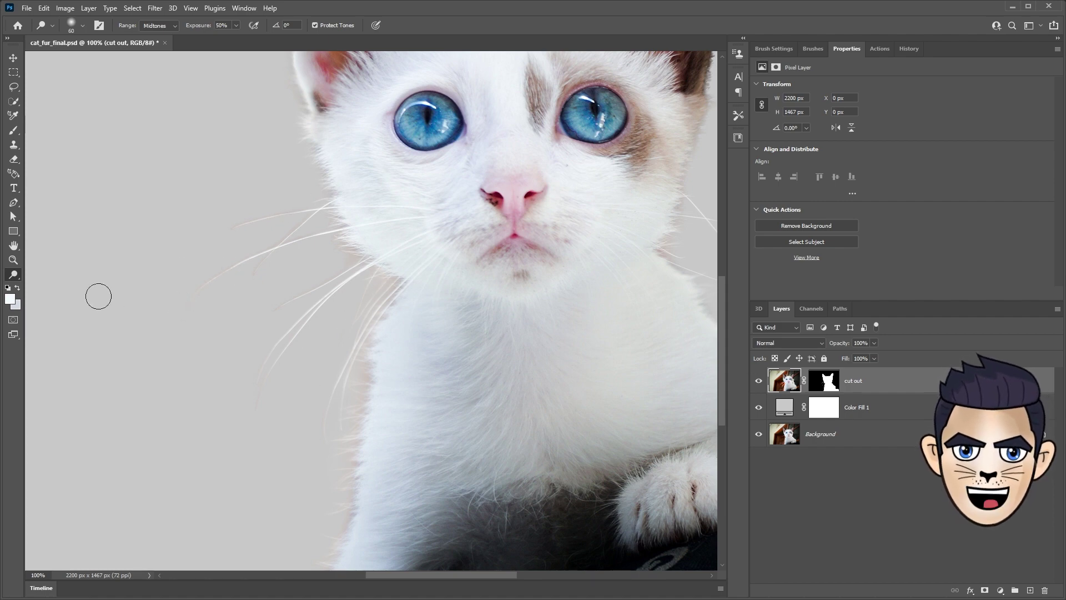
click(14, 276)
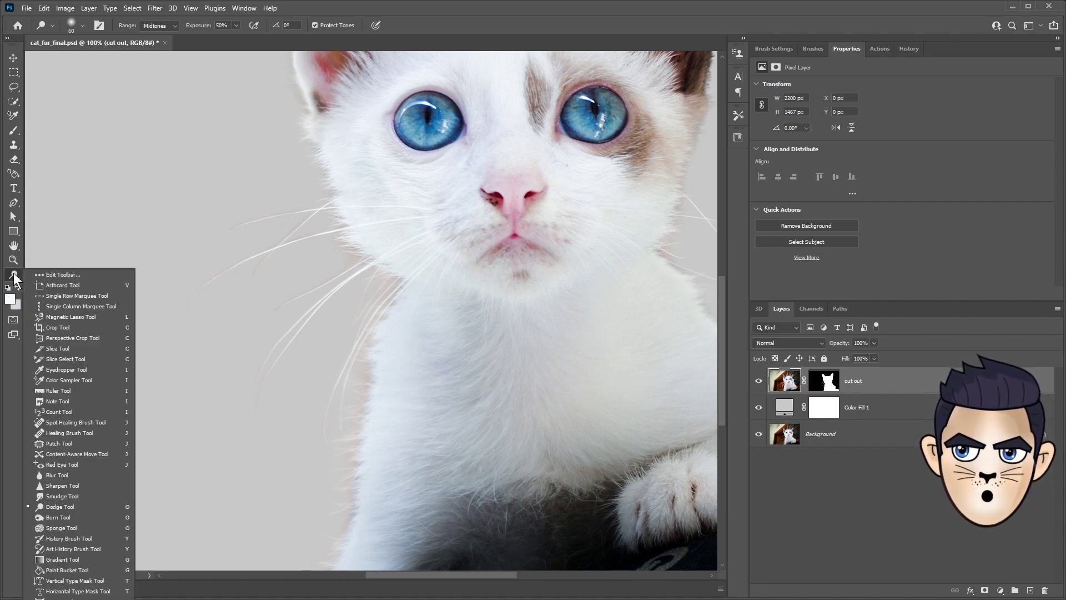
- Desaturate the fur fringes and ears with the Sponge tool in Desaturate mode
click(84, 527)
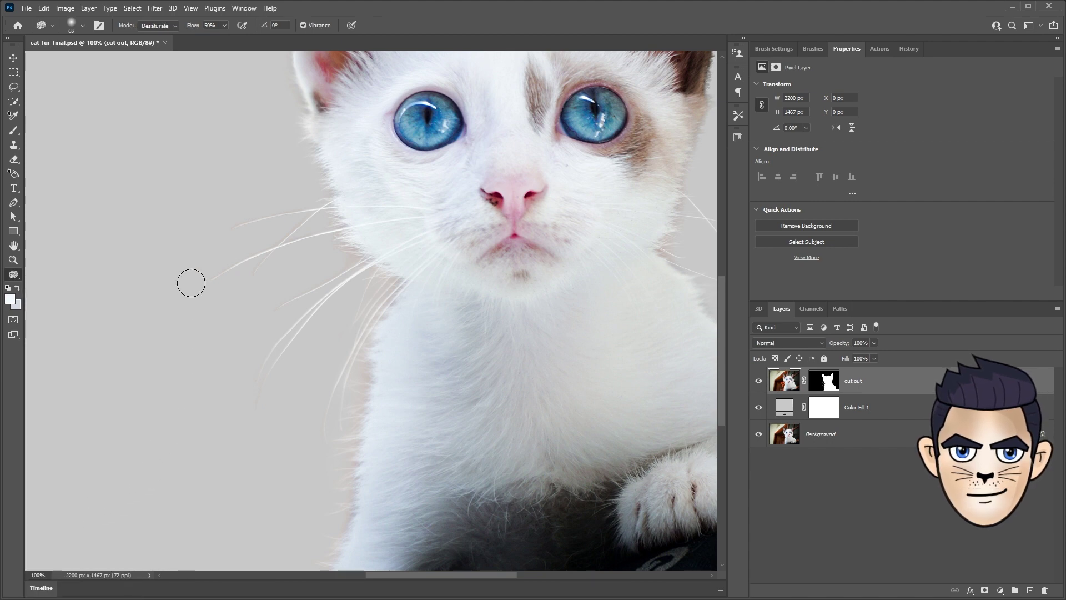
scroll(328, 260, down, 2)
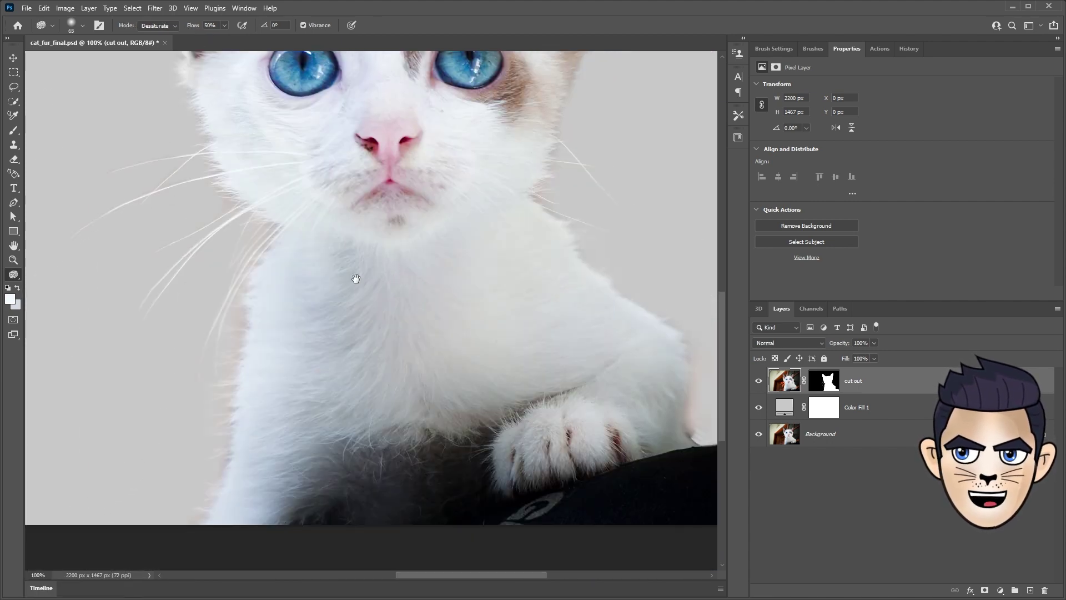
scroll(444, 316, right, 5)
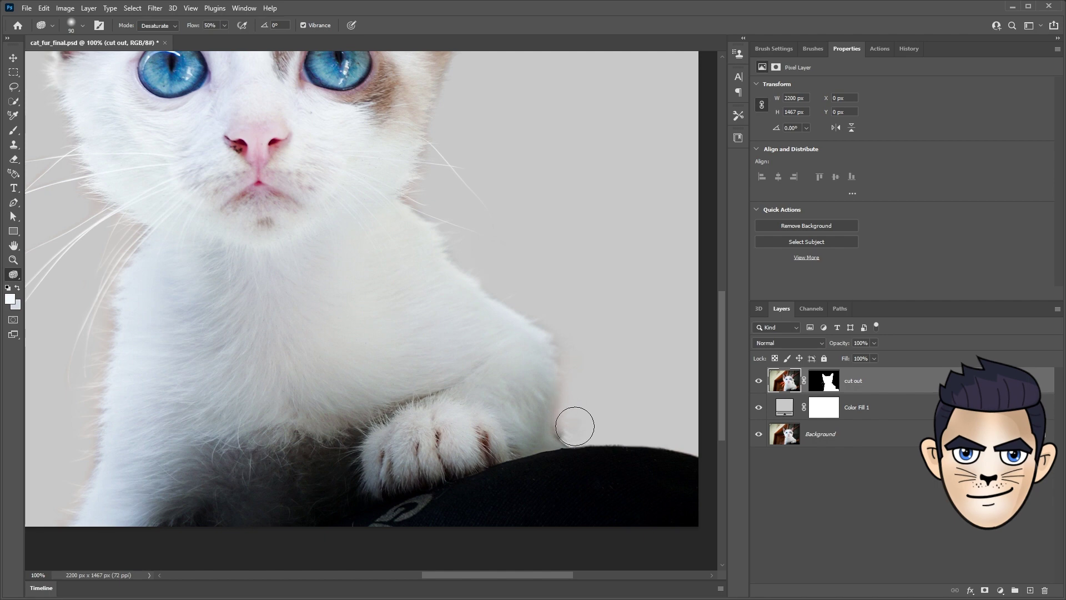
scroll(575, 426, up, 4)
scroll(552, 312, left, 2)
scroll(584, 201, down, 4)
scroll(419, 376, left, 4)
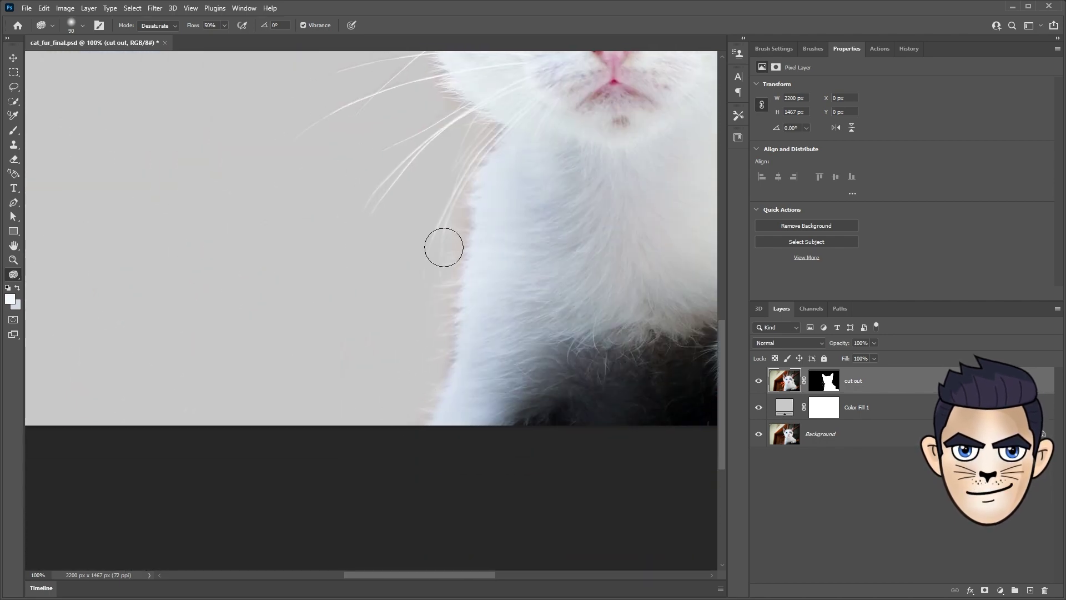
scroll(438, 358, up, 3)
scroll(341, 334, up, 2)
scroll(480, 273, left, 2)
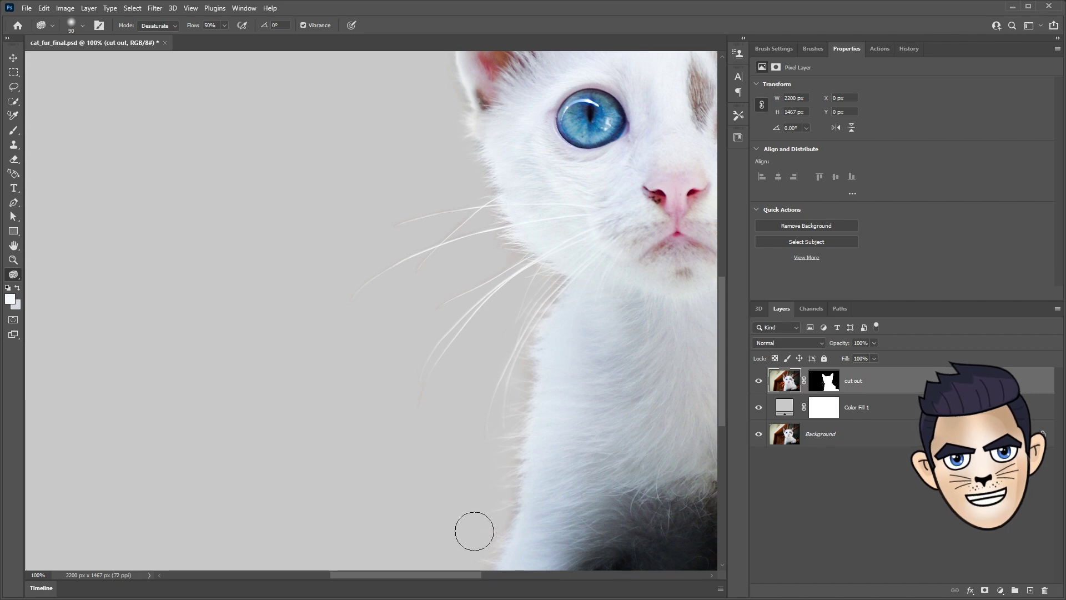
scroll(393, 238, up, 5)
scroll(352, 388, up, 2)
scroll(352, 389, right, 2)
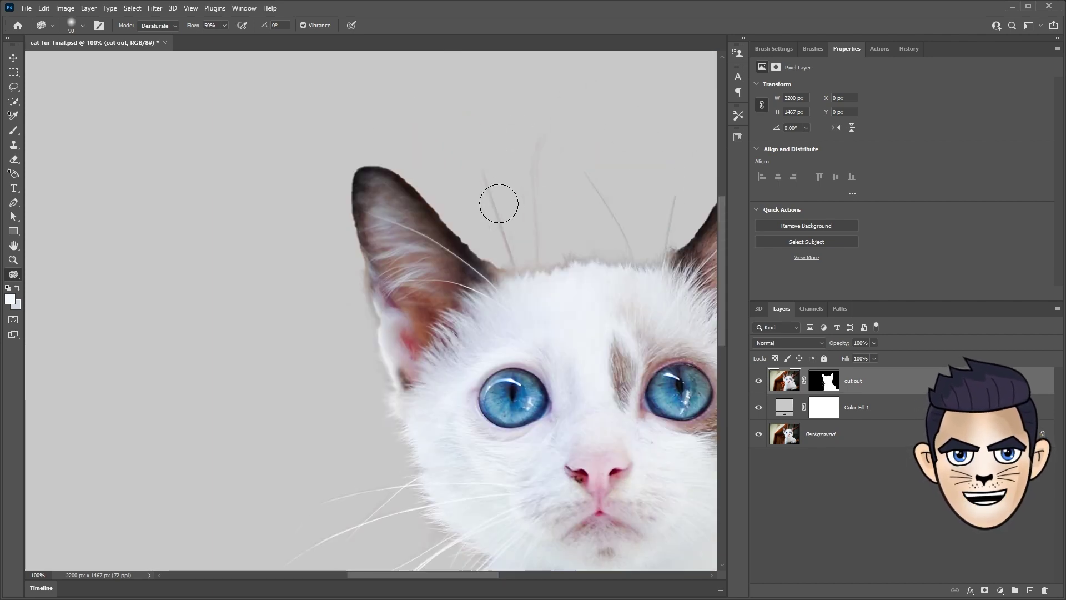
scroll(452, 244, right, 2)
- Reselect the desaturating Sponge tool, then preview a lighter gray for Color Fill 1
right_click(12, 276)
click(61, 278)
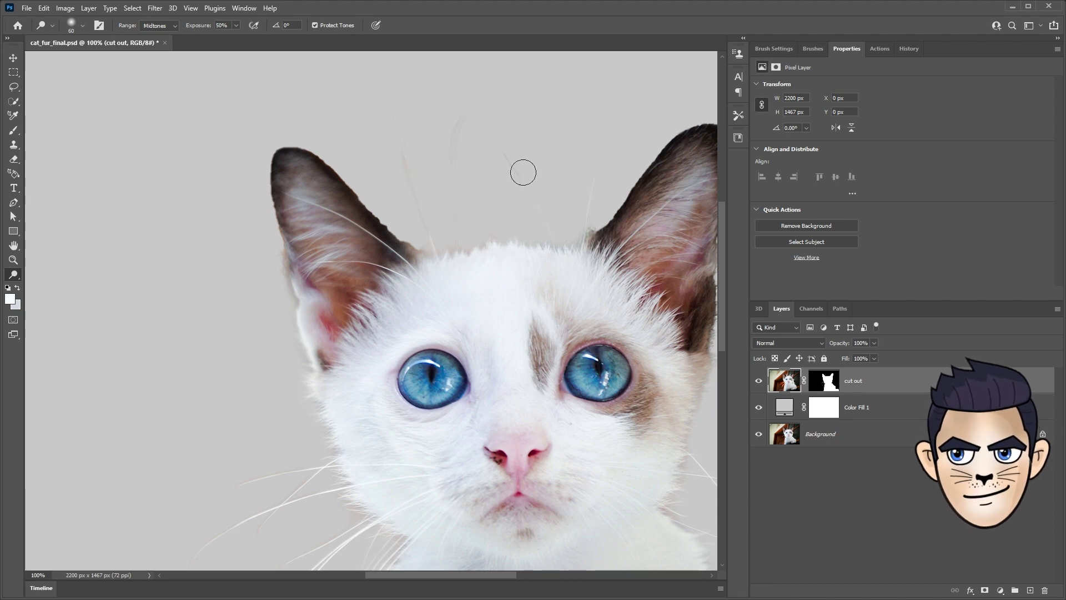
right_click(13, 275)
click(61, 523)
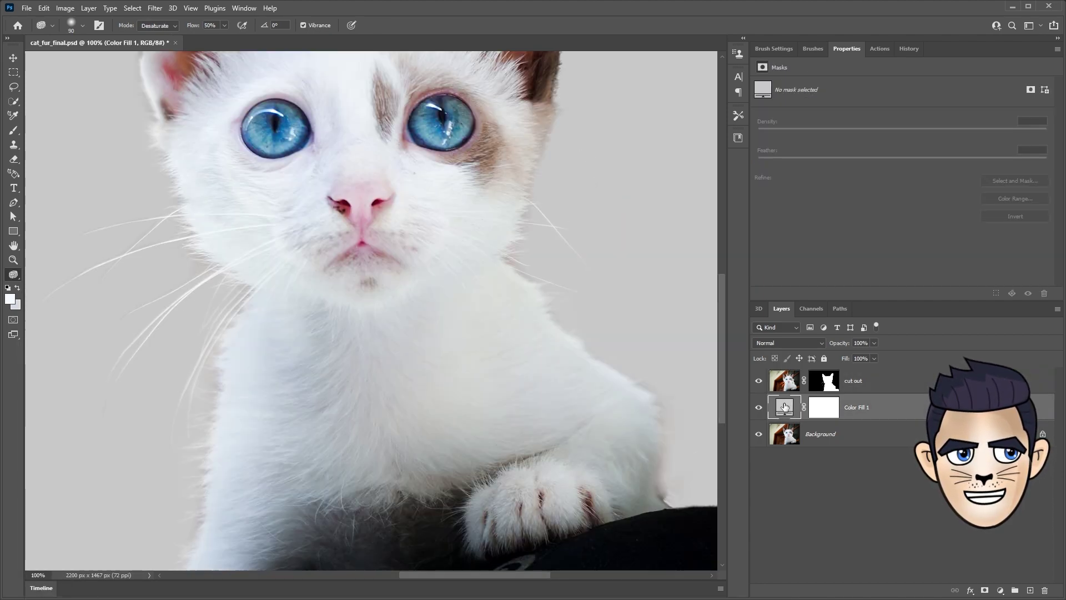
double_click(784, 407)
mouse_move(792, 328)
mouse_down()
mouse_move(801, 288)
mouse_move(687, 274)
mouse_move(683, 227)
mouse_move(680, 249)
mouse_up()
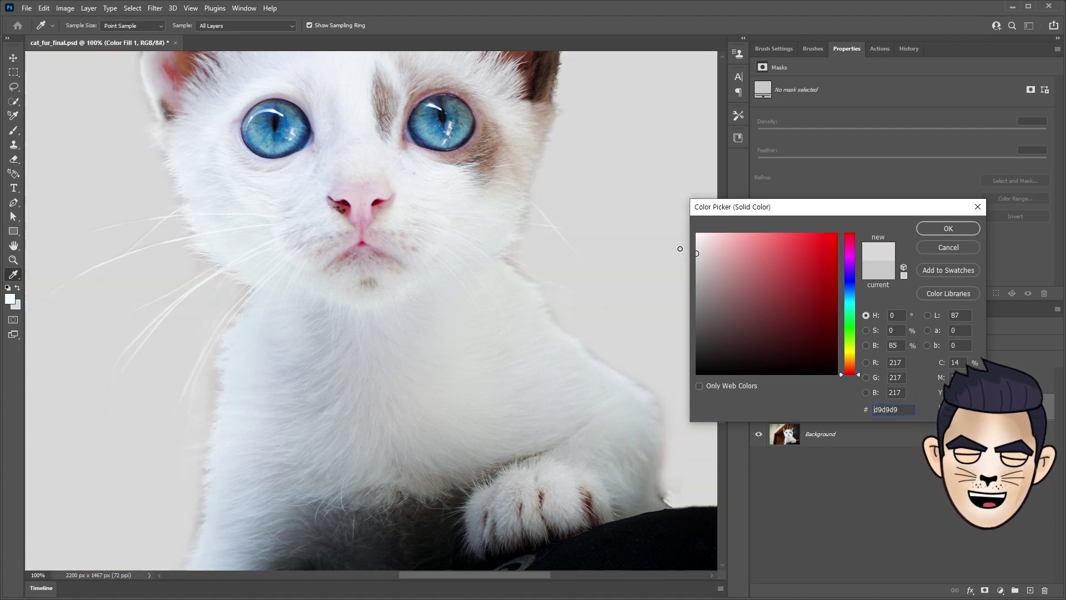
- Confirm the fill colour, inspect the cut out mask's fur edge zoomed in, then reselect the mask
click(923, 230)
key(z)
alt+click(823, 381)
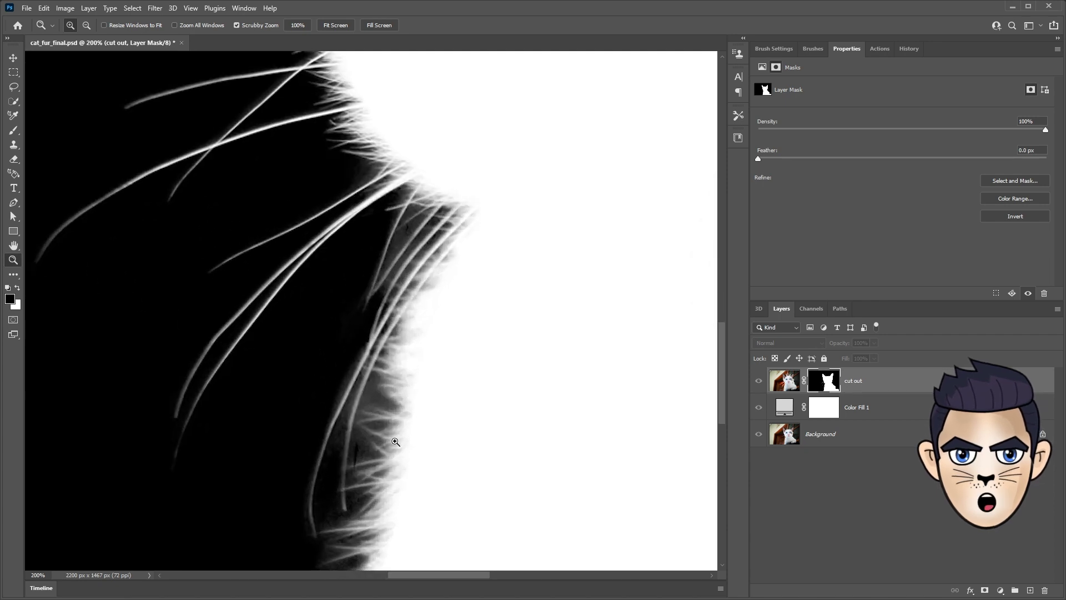
click(395, 441)
drag(361, 368, 384, 230)
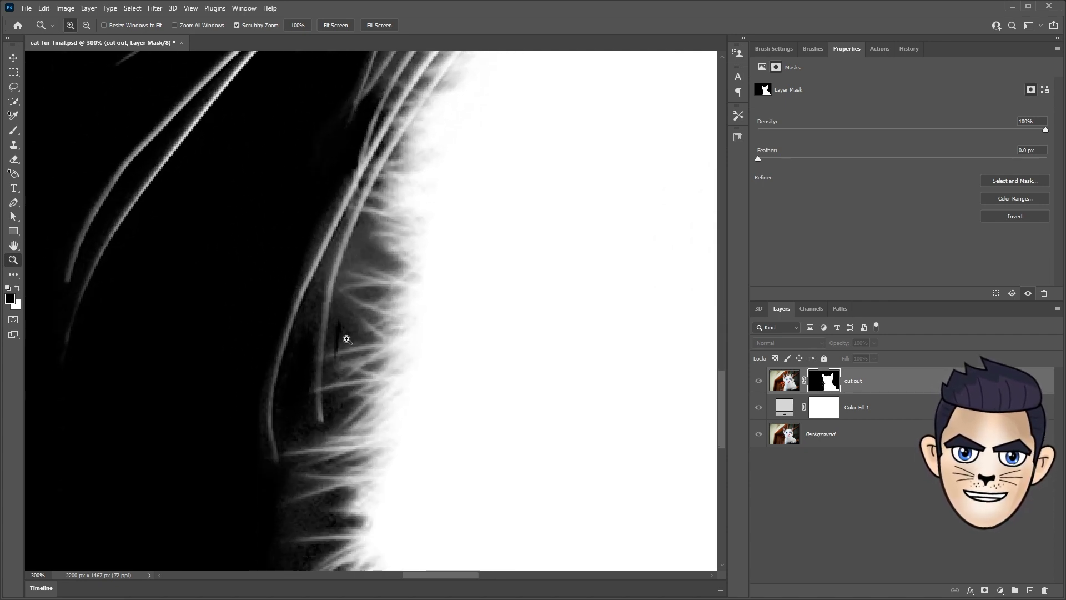
mouse_move(356, 220)
mouse_down()
mouse_move(369, 352)
mouse_move(451, 243)
mouse_move(448, 276)
mouse_up()
drag(394, 236, 441, 304)
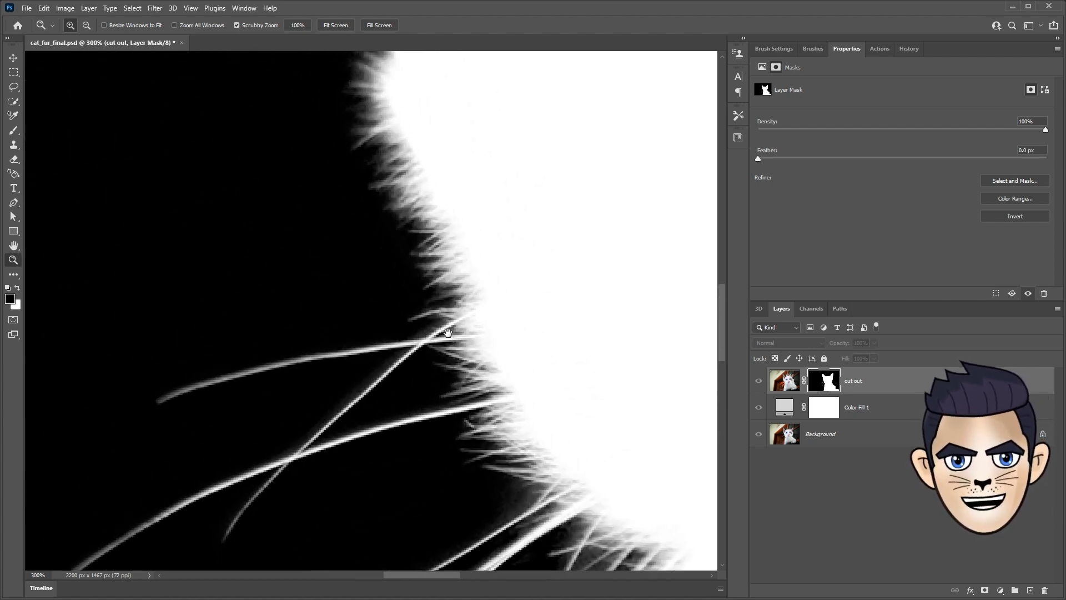
click(772, 374)
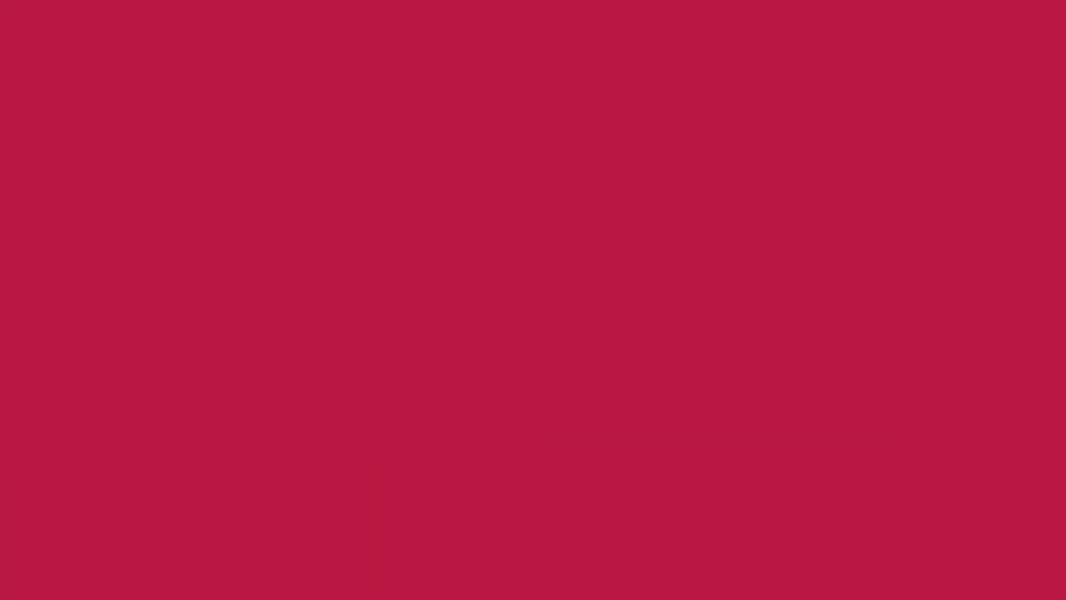
click(827, 381)
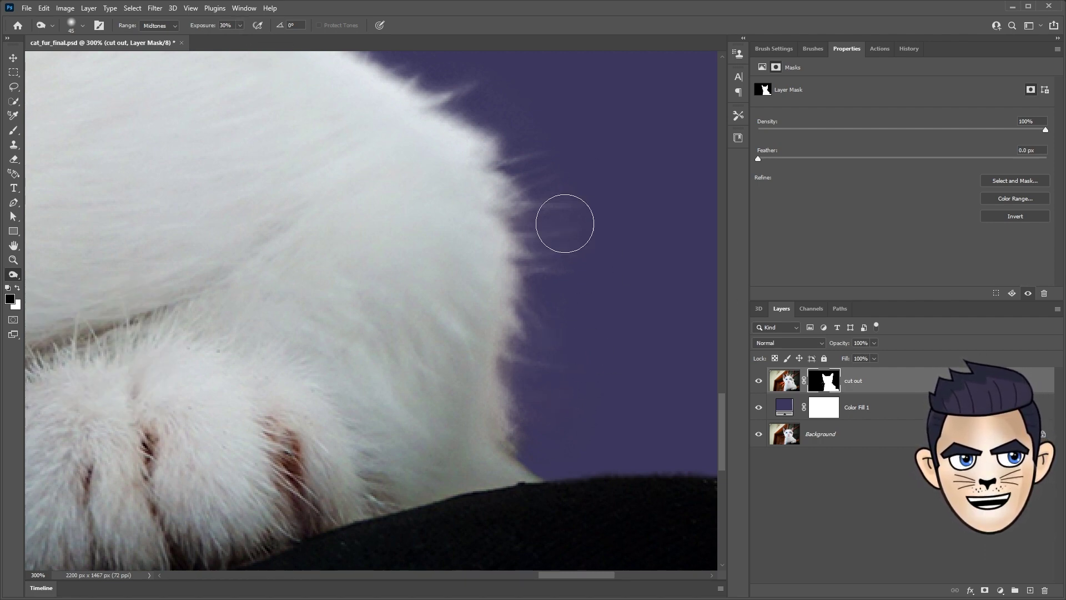
- Burn the cut out mask along the head fur and whiskers with a slightly larger brush
key(bracketright)
scroll(606, 244, up, 5)
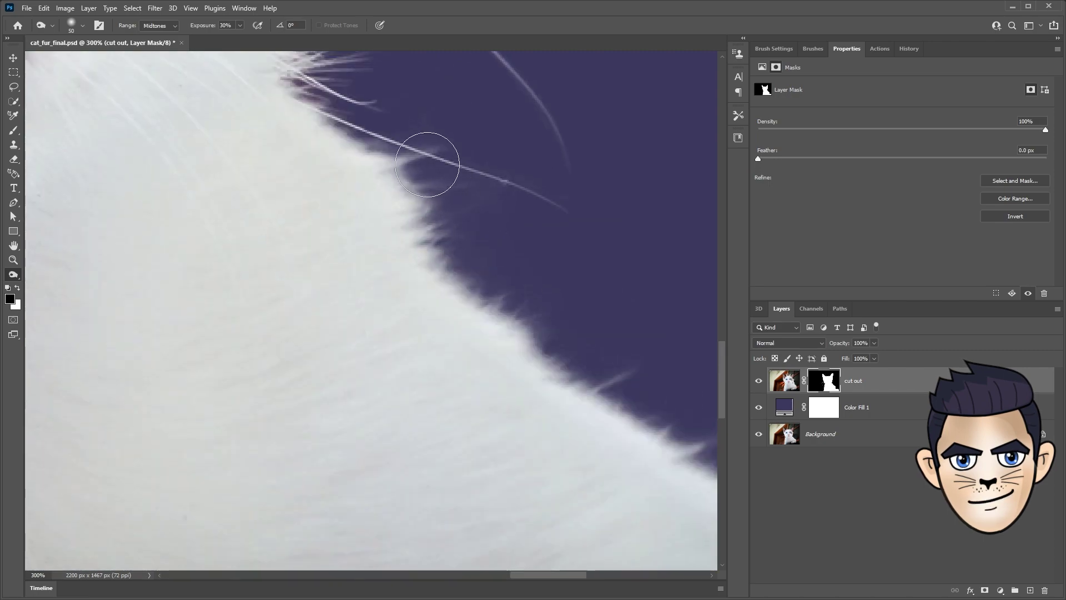
scroll(429, 155, up, 5)
scroll(595, 238, up, 3)
scroll(582, 210, up, 5)
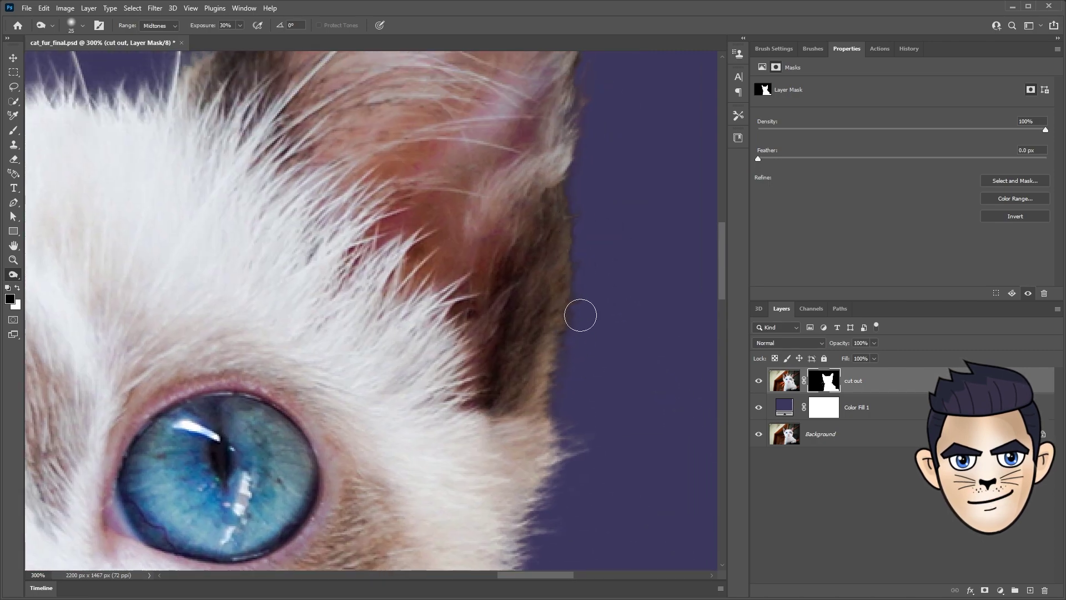
key(bracketright)
scroll(624, 297, up, 5)
scroll(606, 392, left, 3)
scroll(389, 262, up, 3)
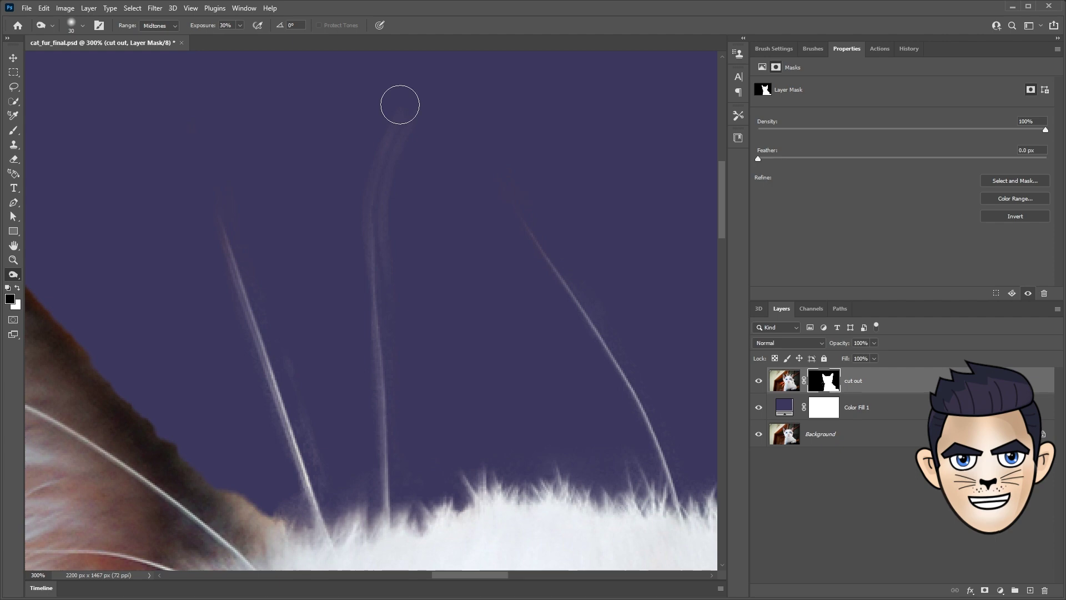
drag(363, 363, 386, 258)
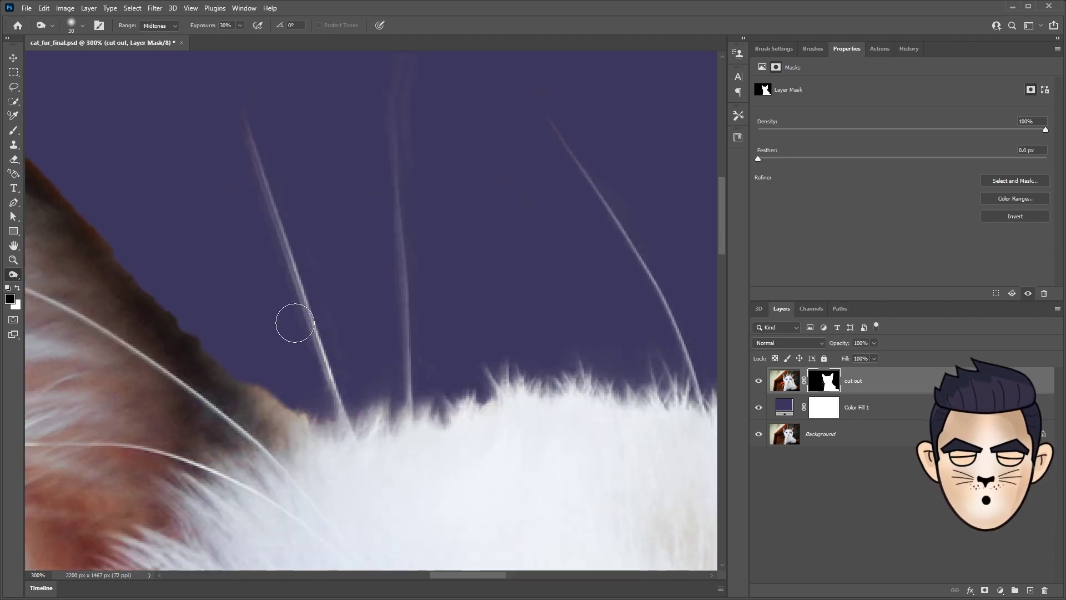
scroll(612, 349, down, 2)
scroll(571, 247, left, 5)
scroll(564, 292, down, 5)
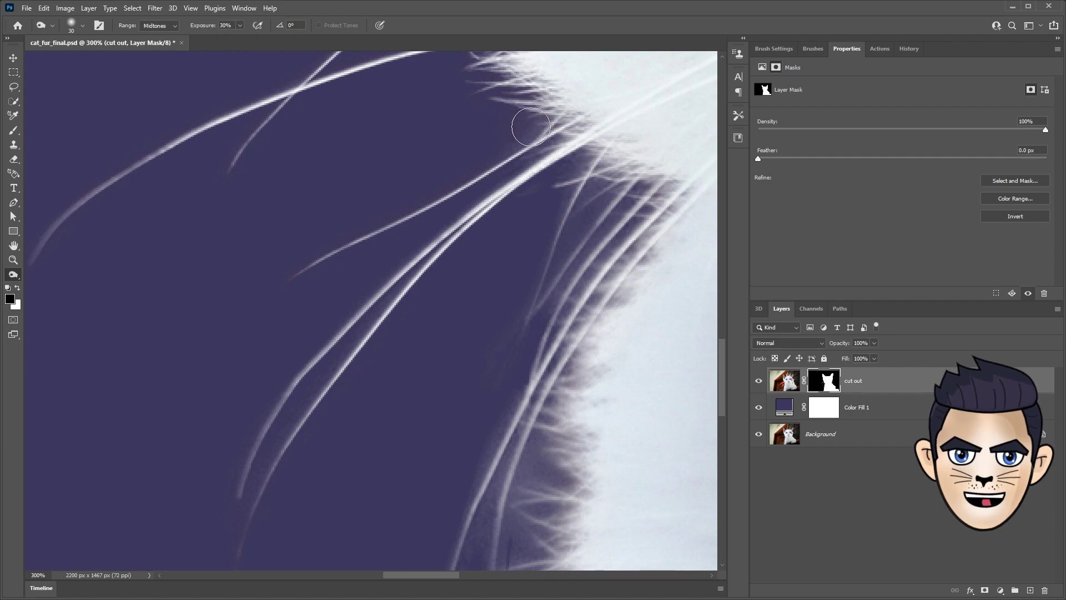
- Burn finer whisker edges with a smaller brush, then set the backdrop fill to dark grey
key(bracketleft)
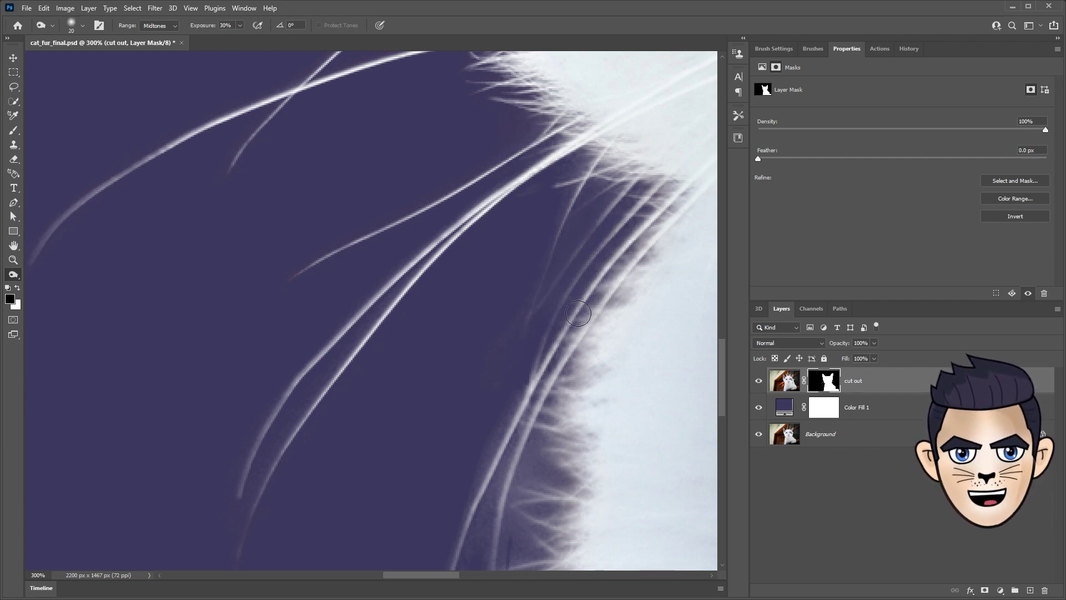
scroll(510, 151, down, 3)
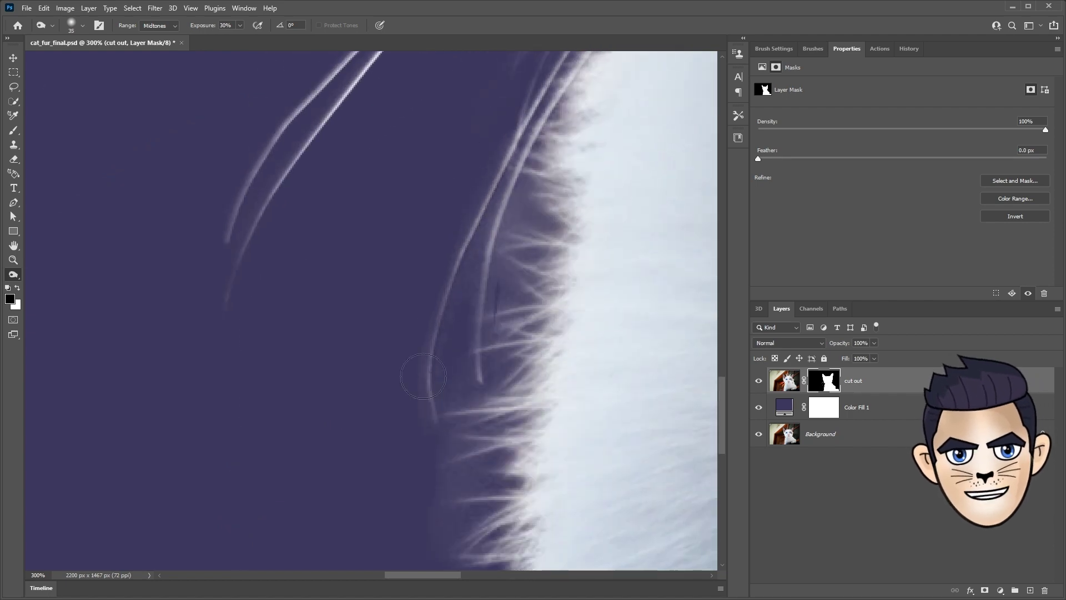
key(bracketright)
key(bracketleft)
scroll(533, 366, up, 1)
scroll(483, 343, up, 1)
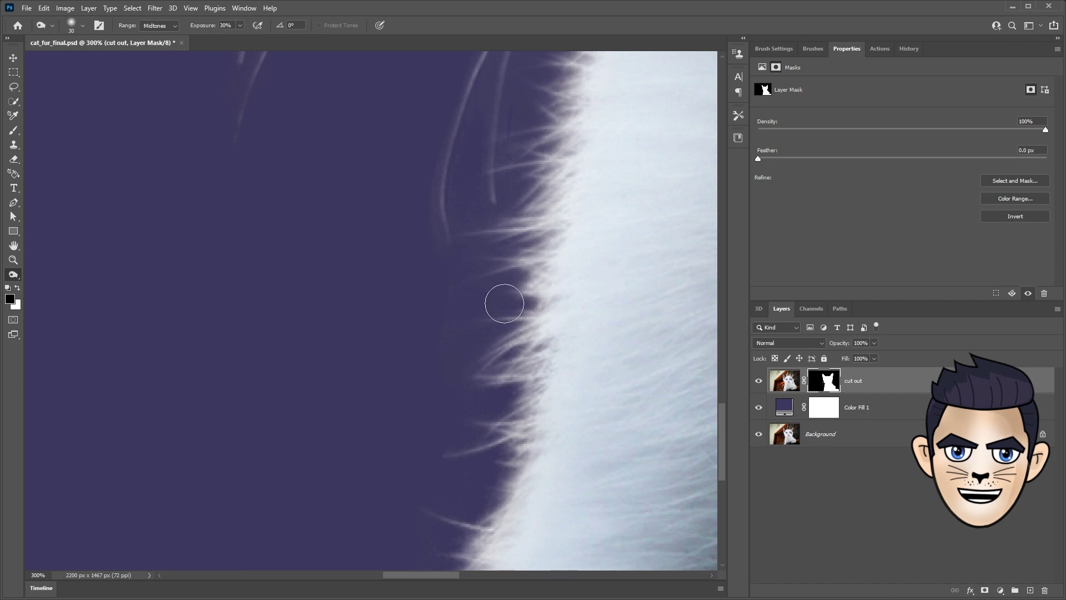
scroll(507, 300, up, 1)
scroll(467, 240, up, 2)
scroll(443, 307, left, 2)
scroll(518, 231, up, 3)
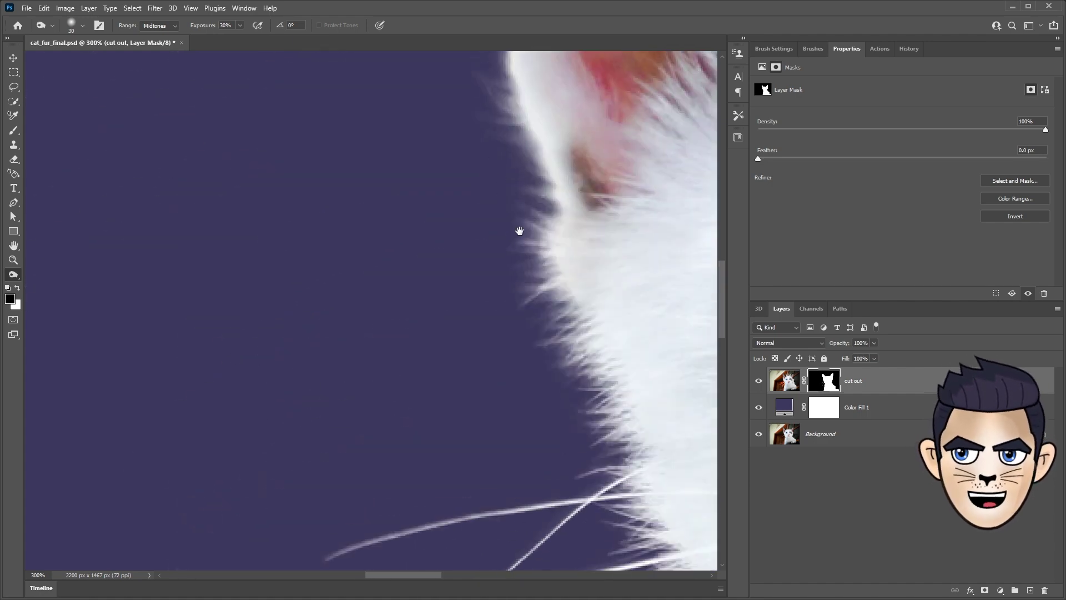
scroll(445, 392, right, 3)
scroll(445, 393, up, 3)
scroll(563, 247, up, 2)
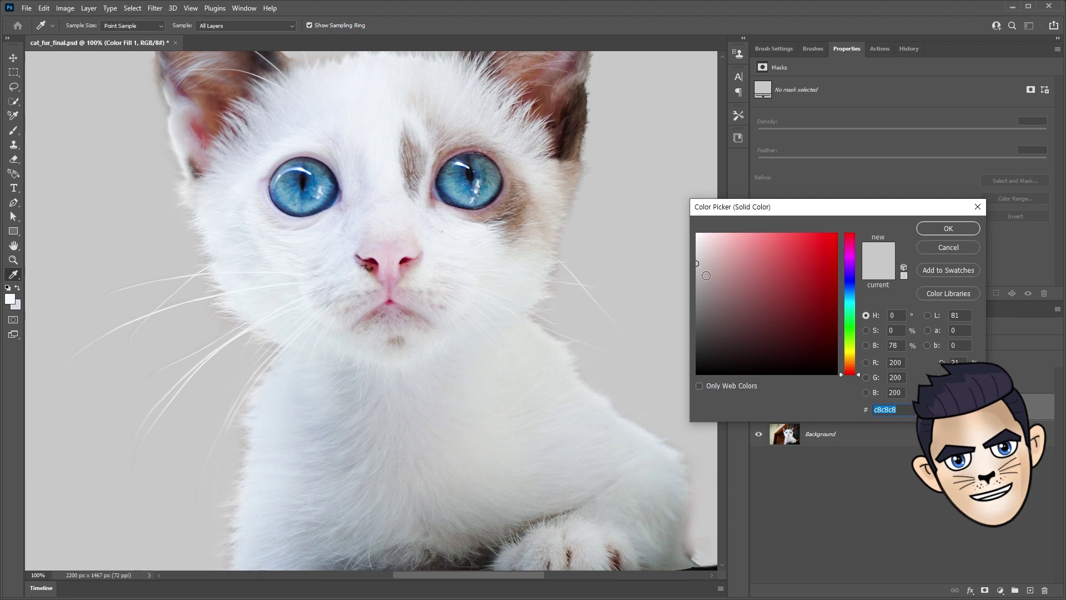
mouse_move(706, 276)
mouse_down()
mouse_move(695, 309)
mouse_move(716, 330)
mouse_up()
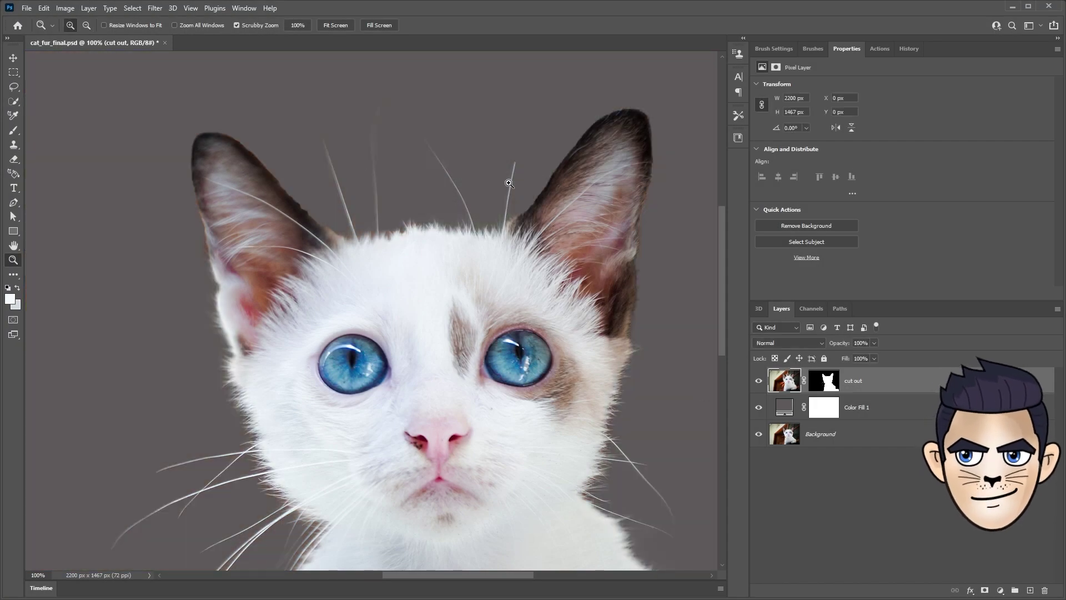
- Compare the cutout against the original photo and duplicate the cut out layer
drag(592, 419, 568, 208)
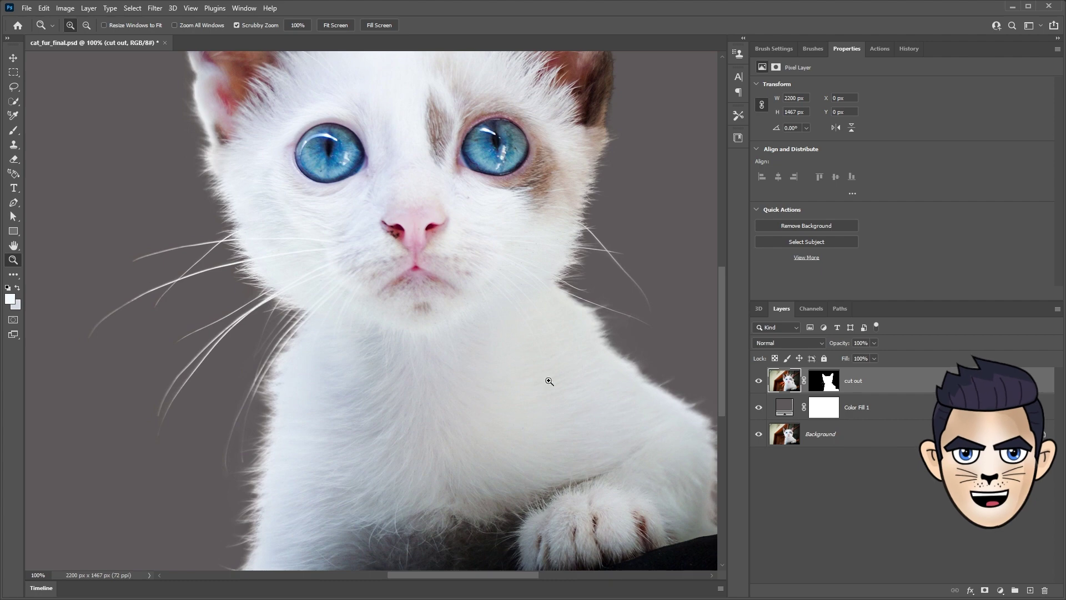
click(759, 409)
click(759, 409)
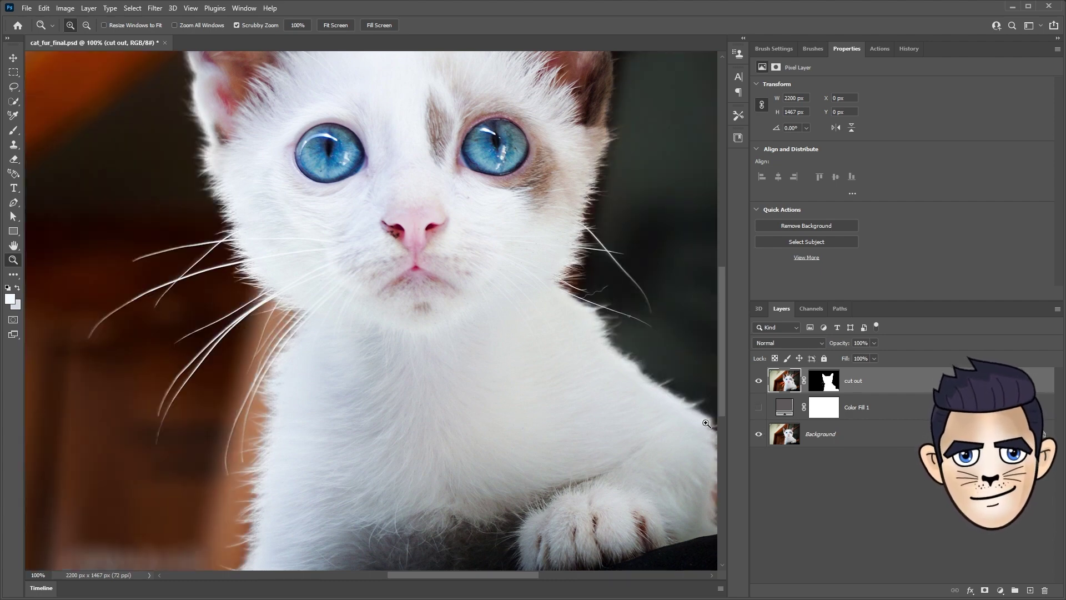
scroll(703, 425, up, 4)
key(ctrl+j)
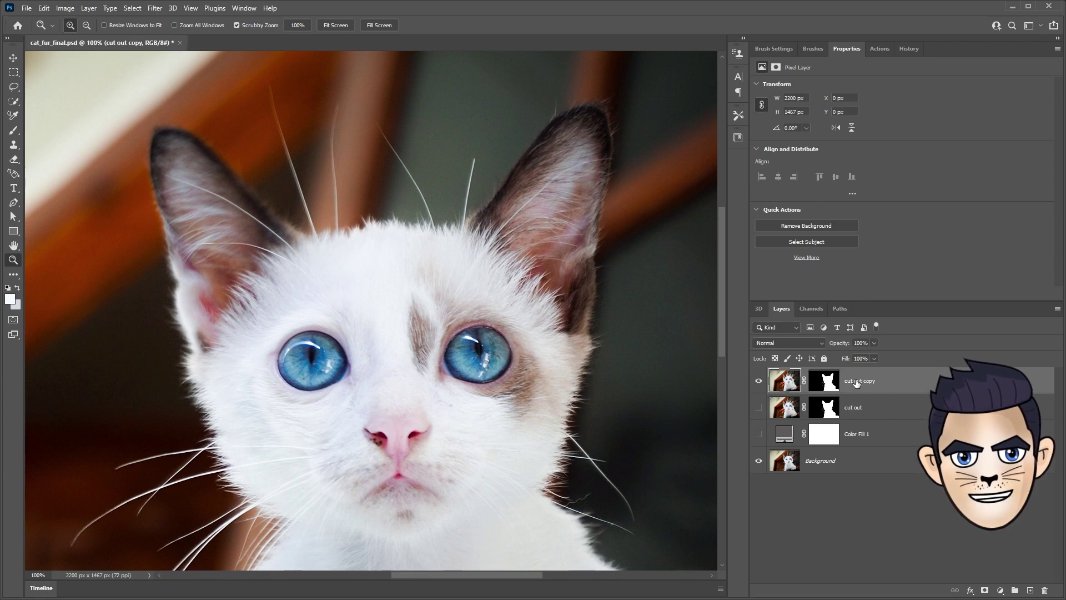
click(759, 434)
- Lasso-select the stray whiskers above the head and beside the cheek, comparing with the original
click(13, 87)
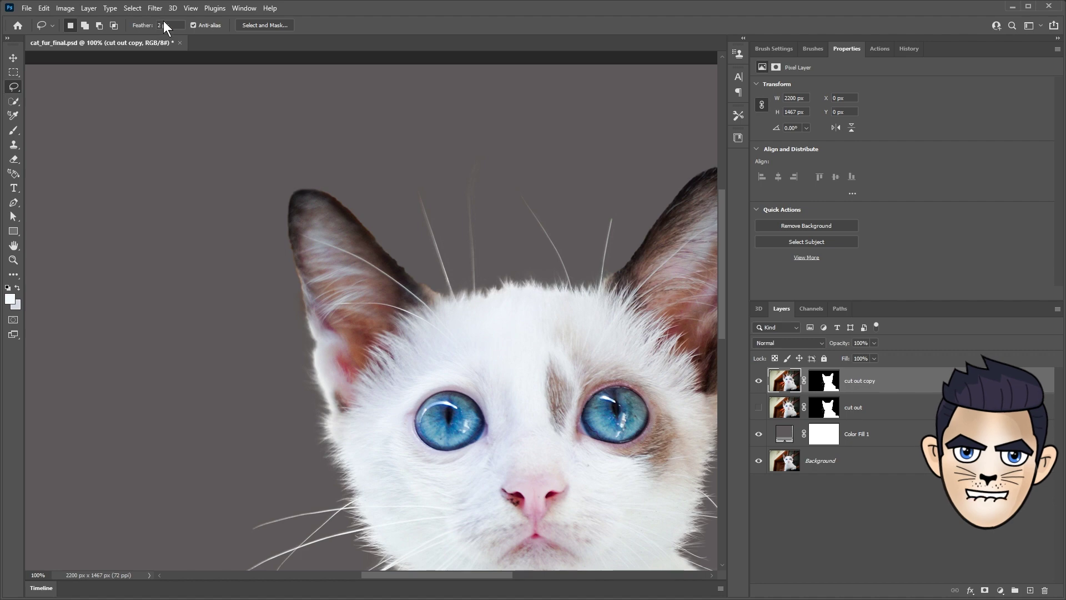
scroll(421, 174, up, 2)
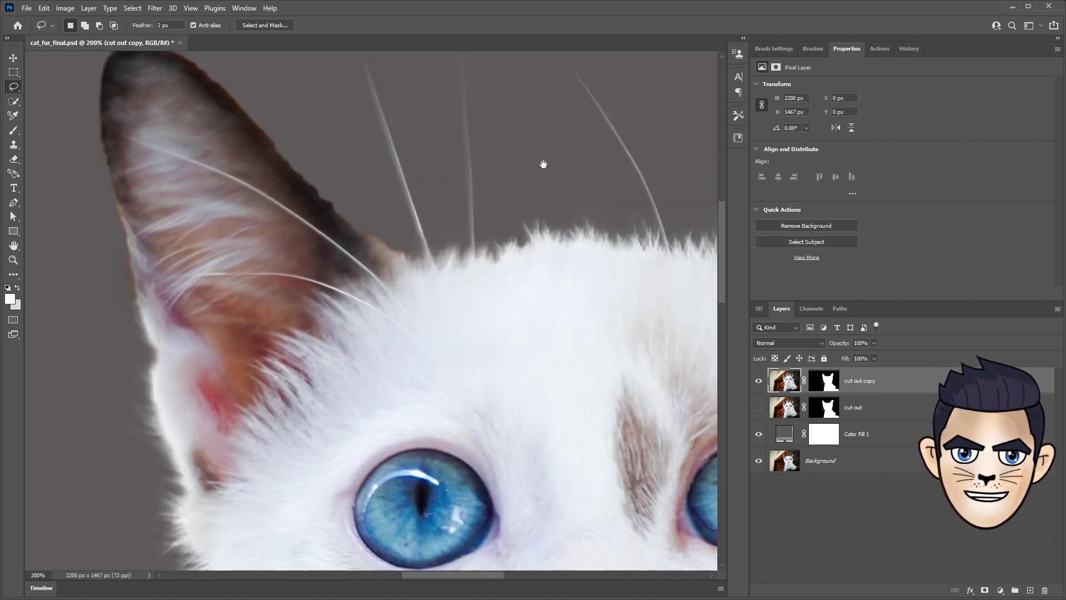
scroll(403, 173, up, 2)
drag(509, 138, 533, 140)
drag(516, 193, 497, 190)
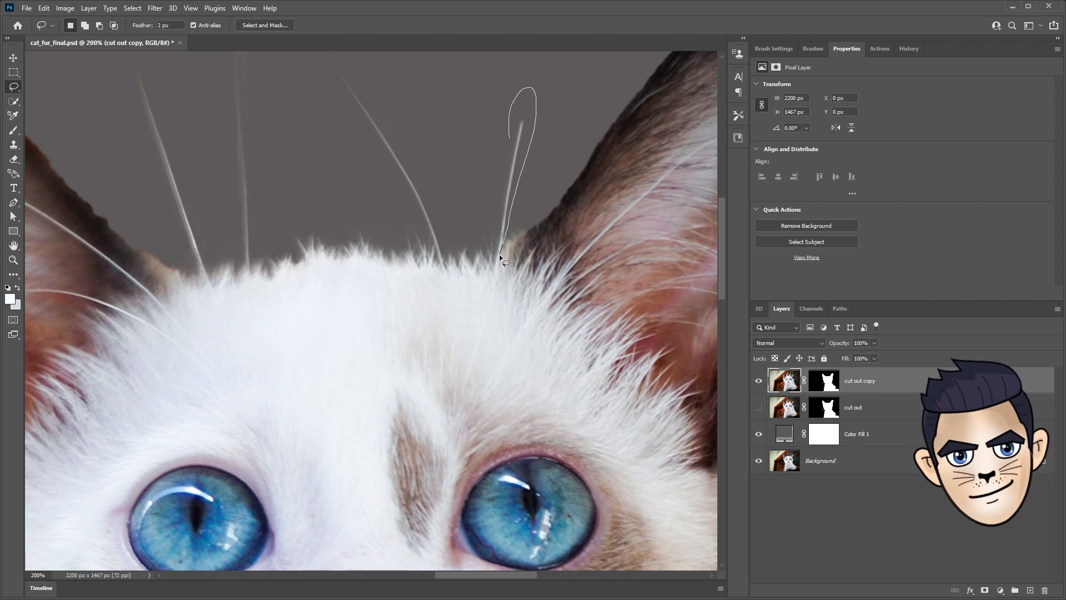
drag(497, 191, 503, 235)
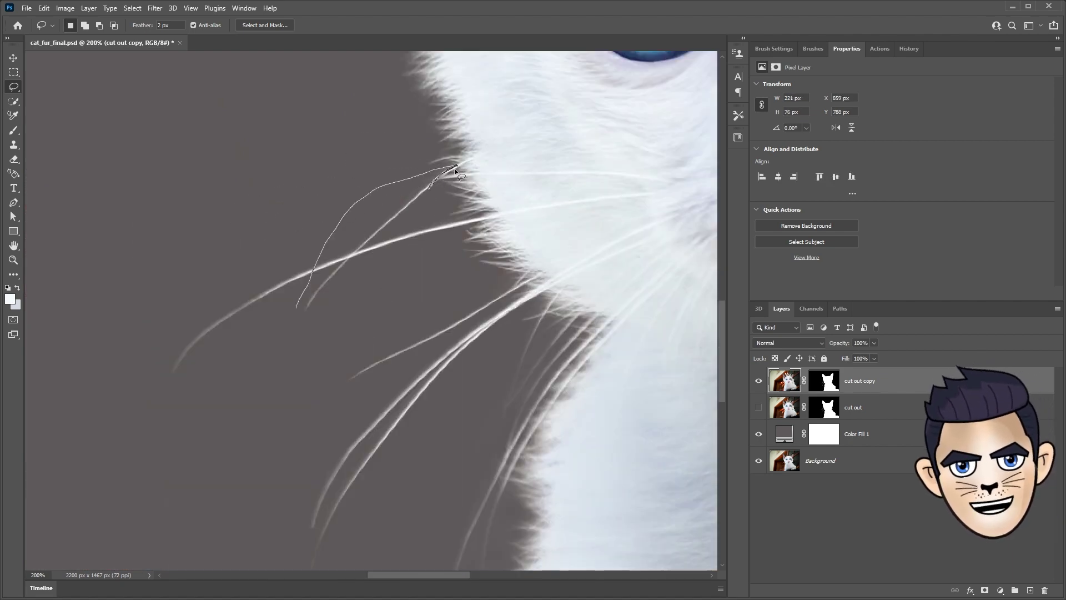
drag(443, 222, 238, 344)
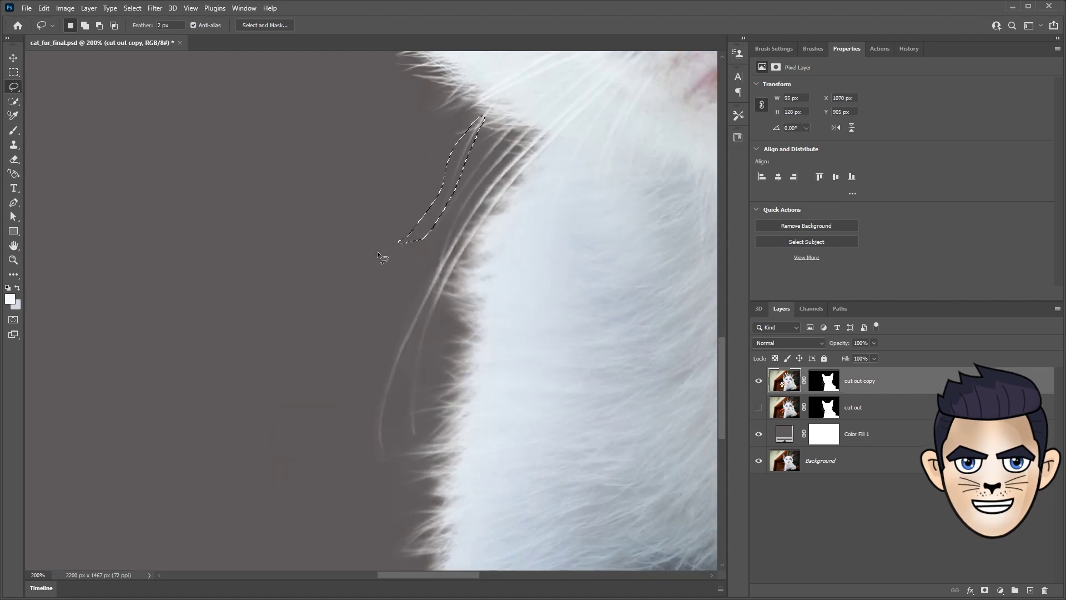
mouse_move(360, 216)
mouse_down()
mouse_move(508, 133)
mouse_move(384, 477)
mouse_up()
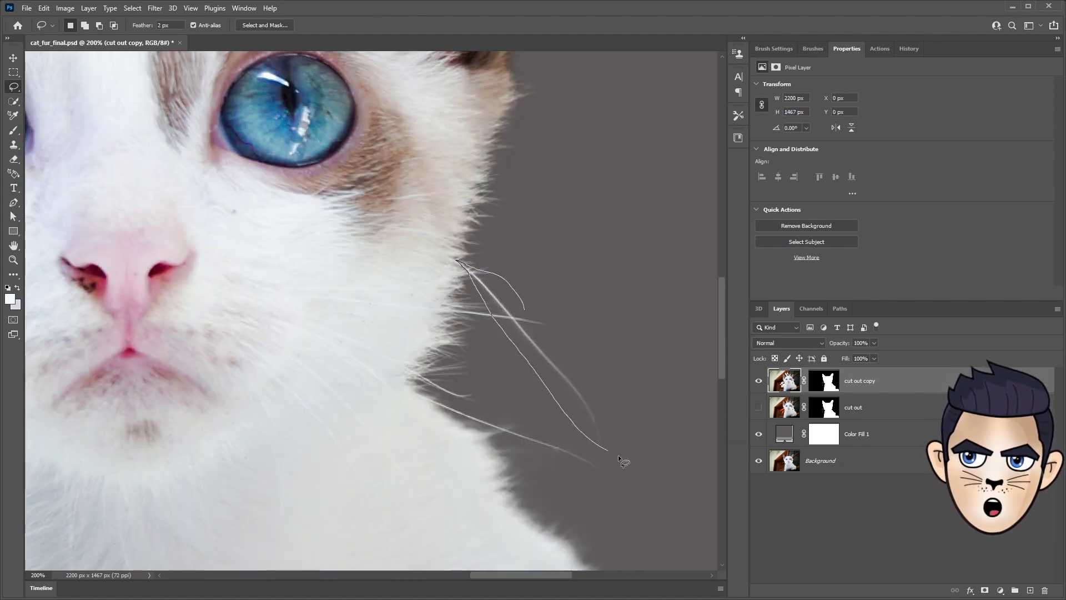
mouse_move(618, 461)
mouse_down()
mouse_move(474, 422)
mouse_move(422, 382)
mouse_up()
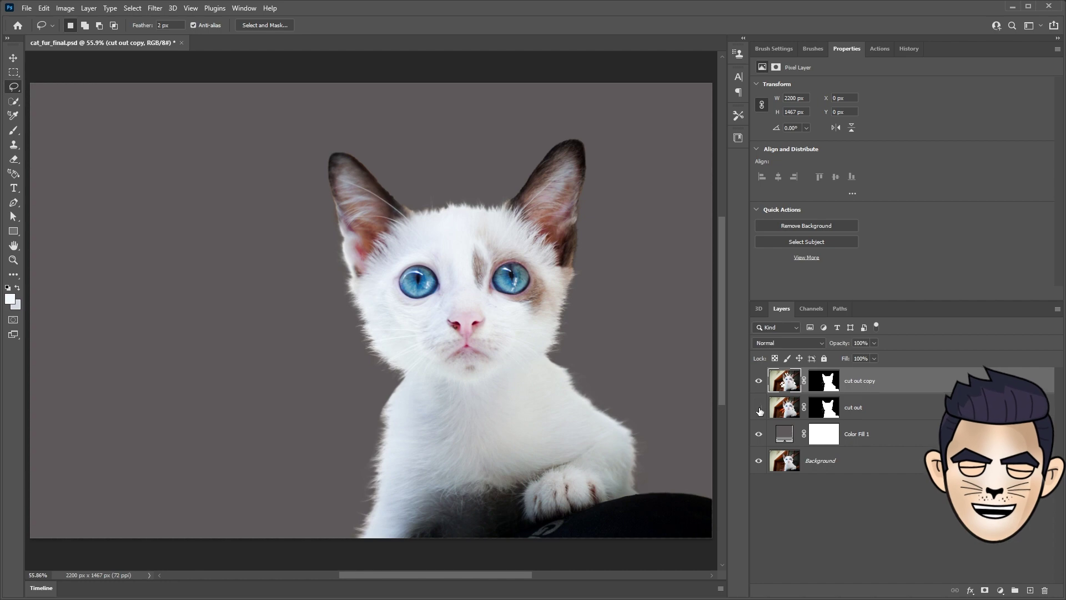
click(758, 407)
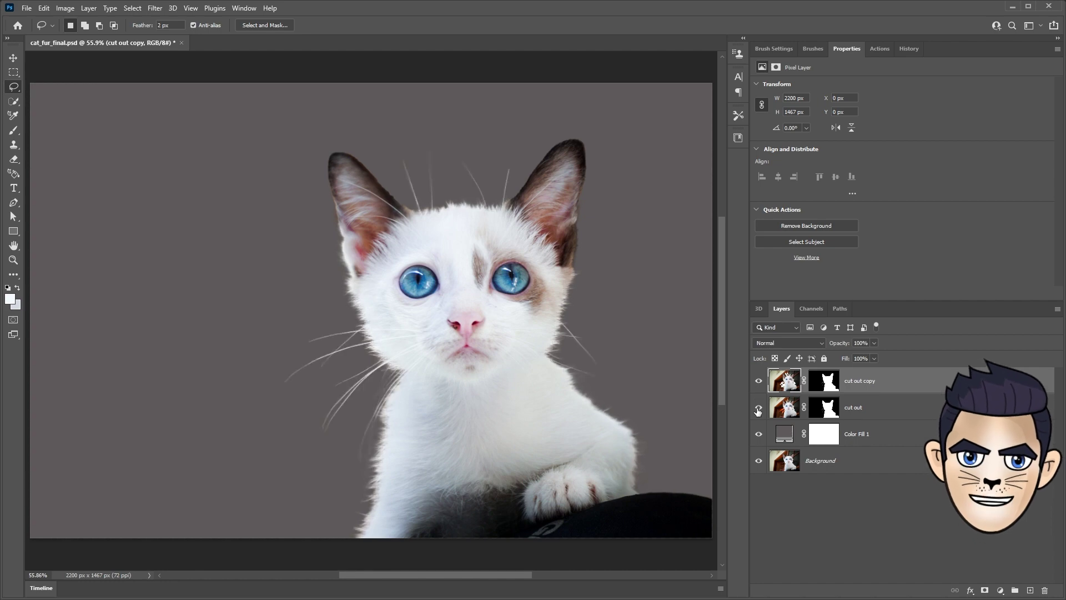
click(759, 407)
click(759, 408)
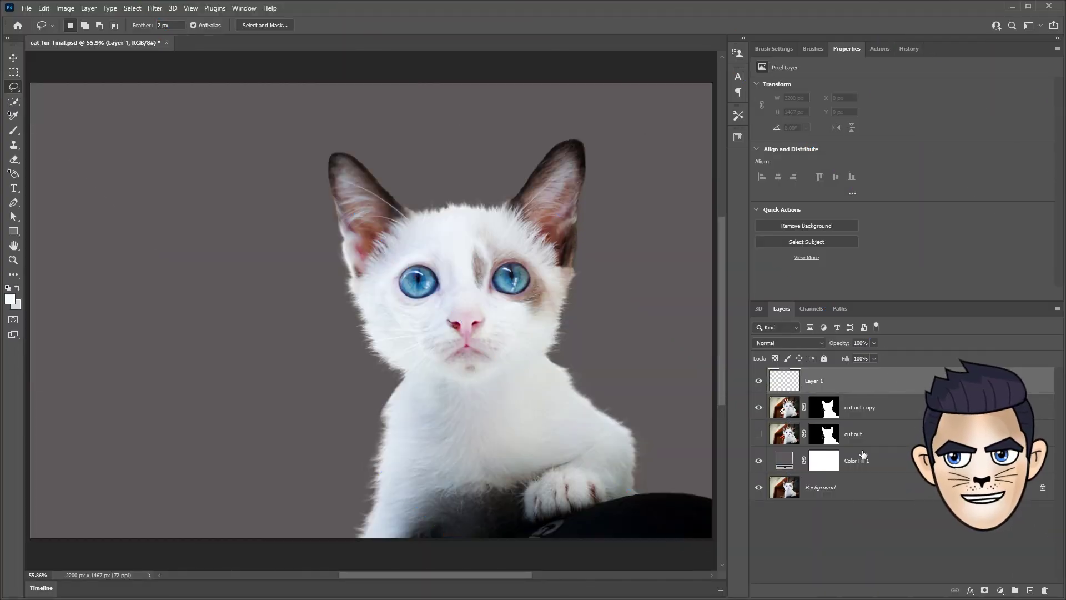
- Rename Layer 1 to 'mustache'
double_click(814, 381)
text(mustache)
click(783, 461)
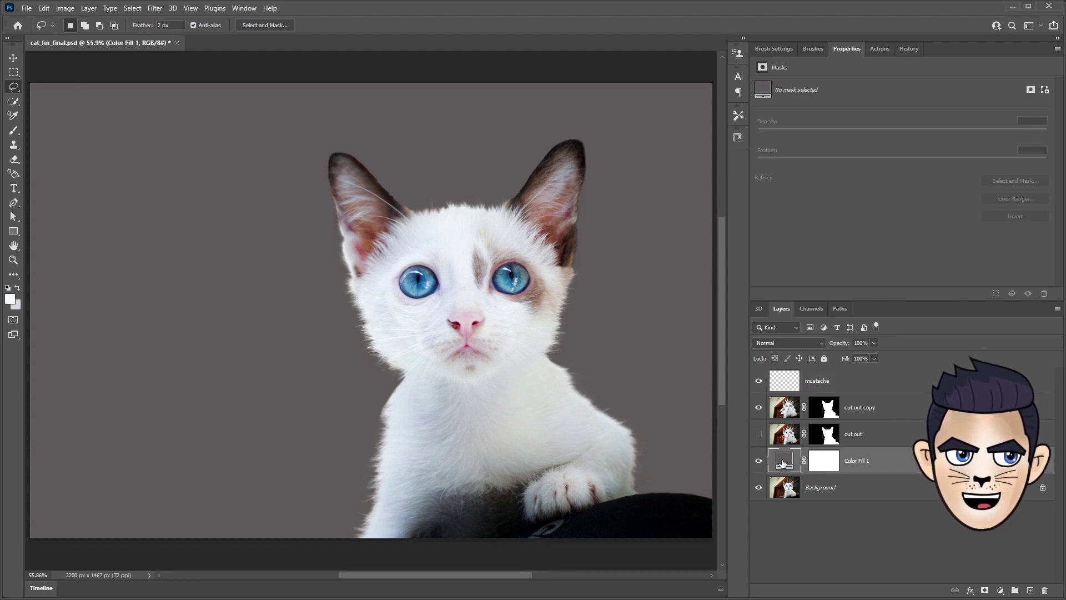
- Change the Color Fill 1 backdrop to black
double_click(783, 461)
drag(705, 324, 697, 373)
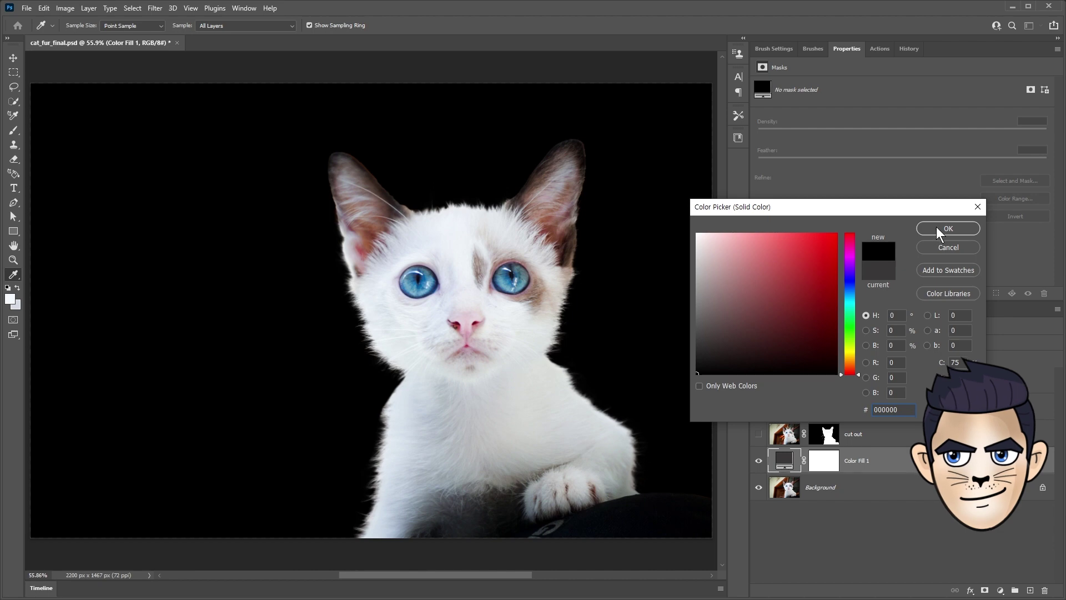
click(936, 228)
- Select the Brush tool with the Hard Round preset at 10 px
click(14, 130)
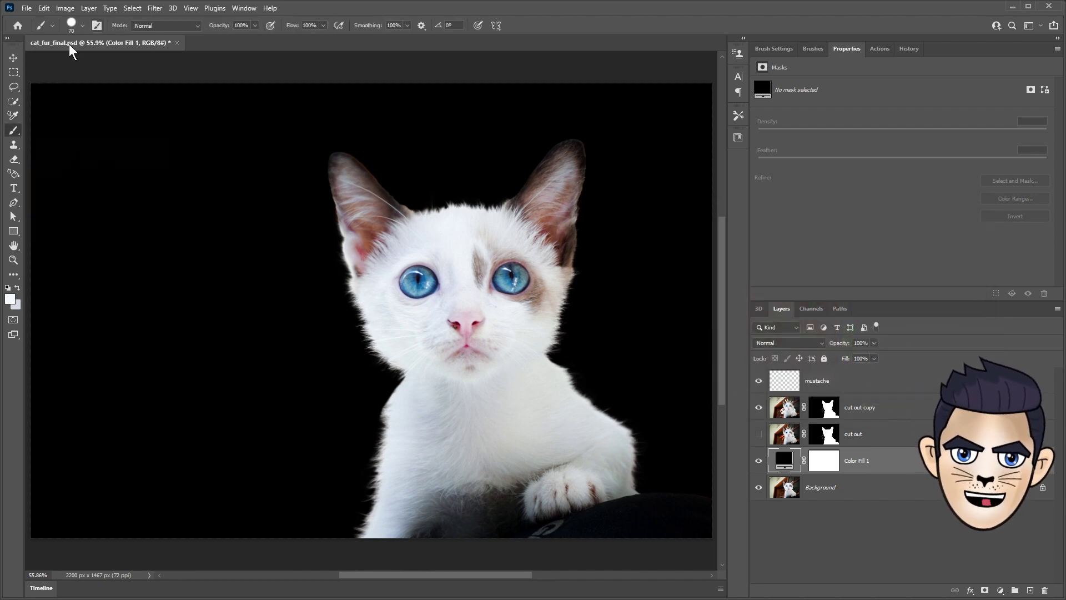
click(83, 27)
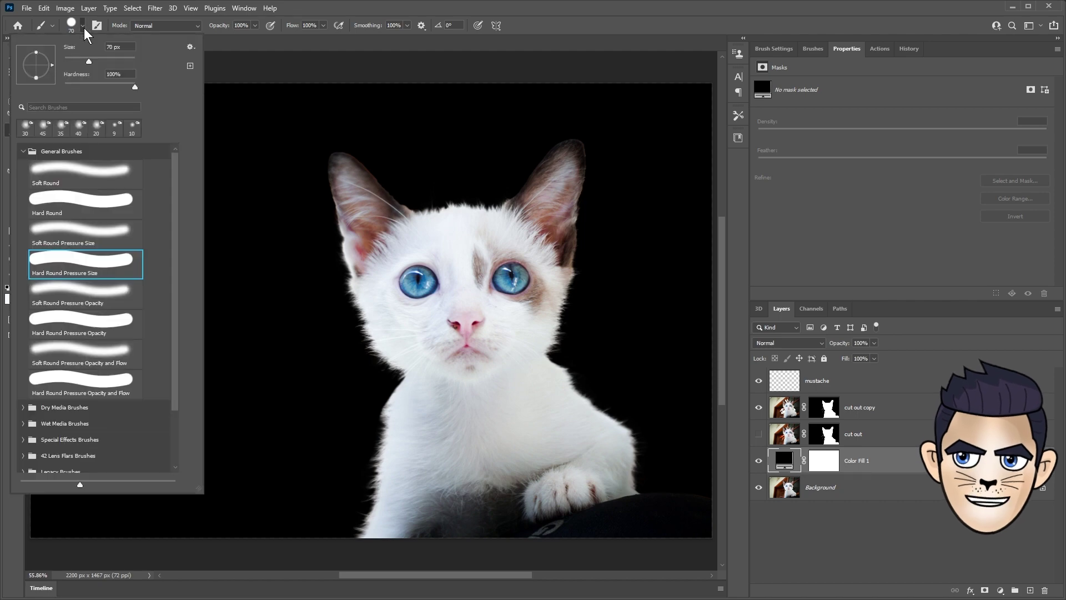
click(69, 200)
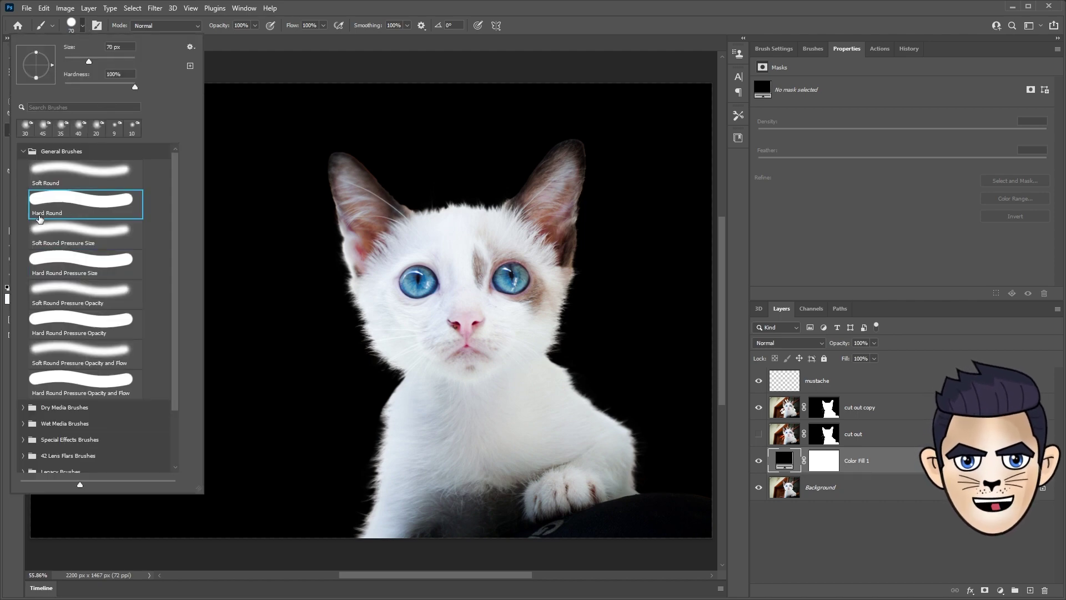
text(10)
key(Return)
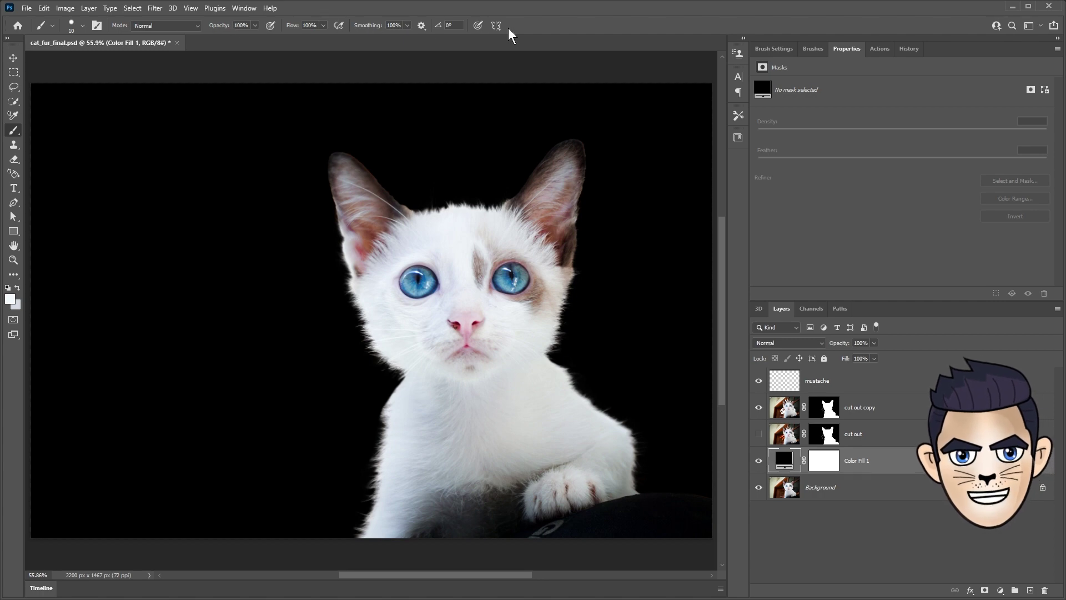
- Paint a white horizontal test stroke on the mustache layer and show the cut out layer
key(alt+period)
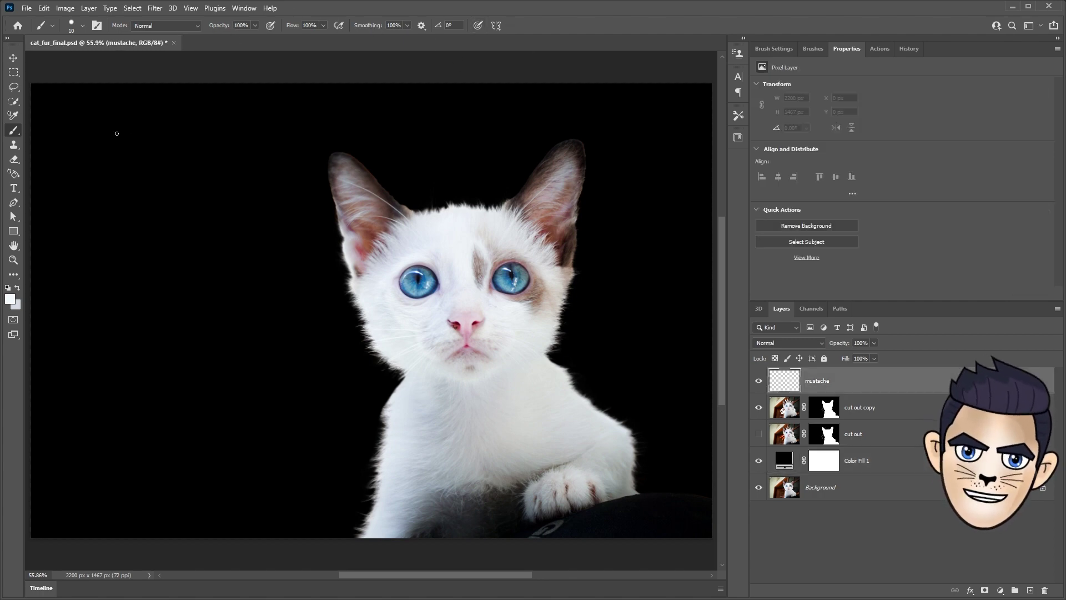
drag(91, 135, 336, 127)
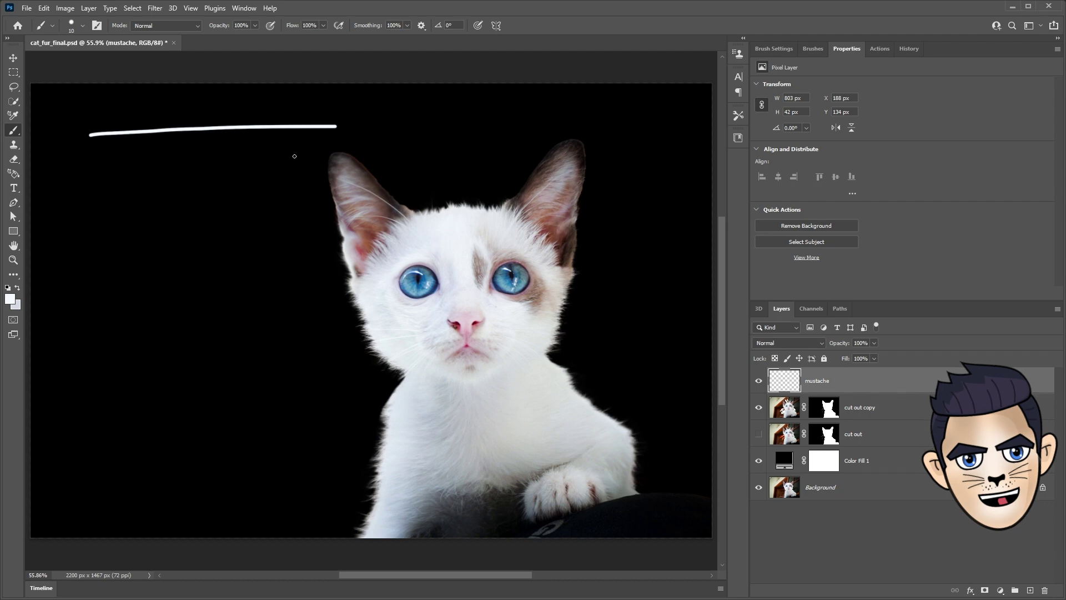
click(758, 433)
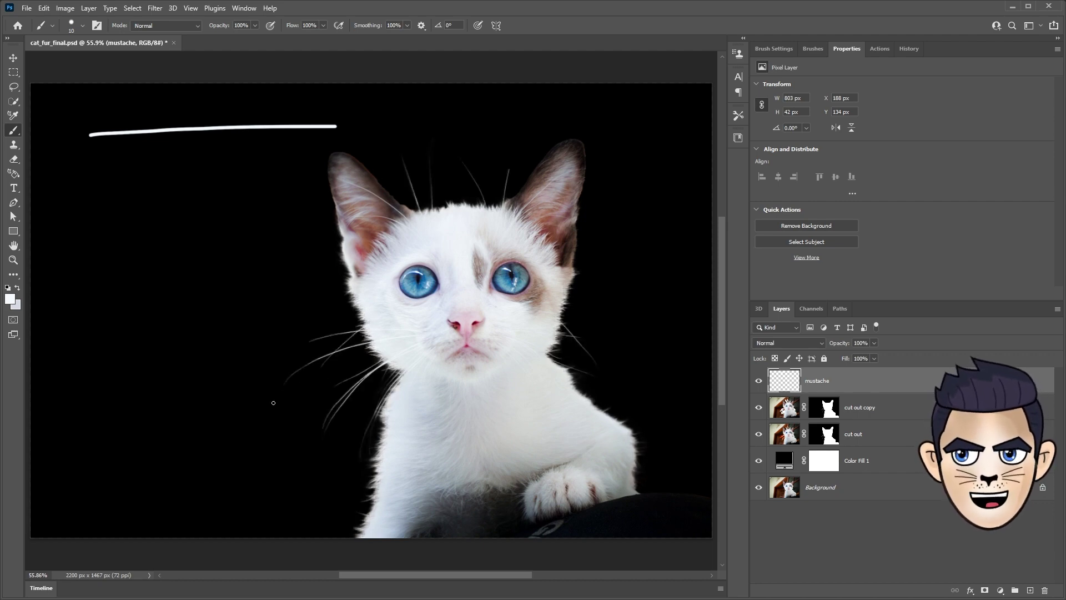
- Widen the brush tip spacing and test-paint a dotted looping stroke
click(98, 26)
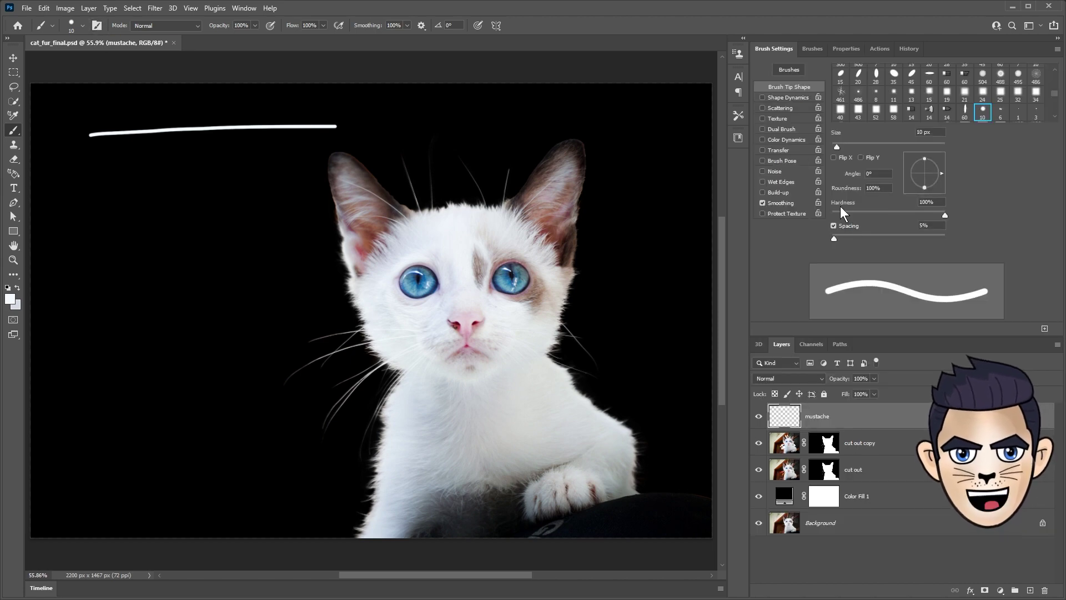
drag(834, 239, 906, 239)
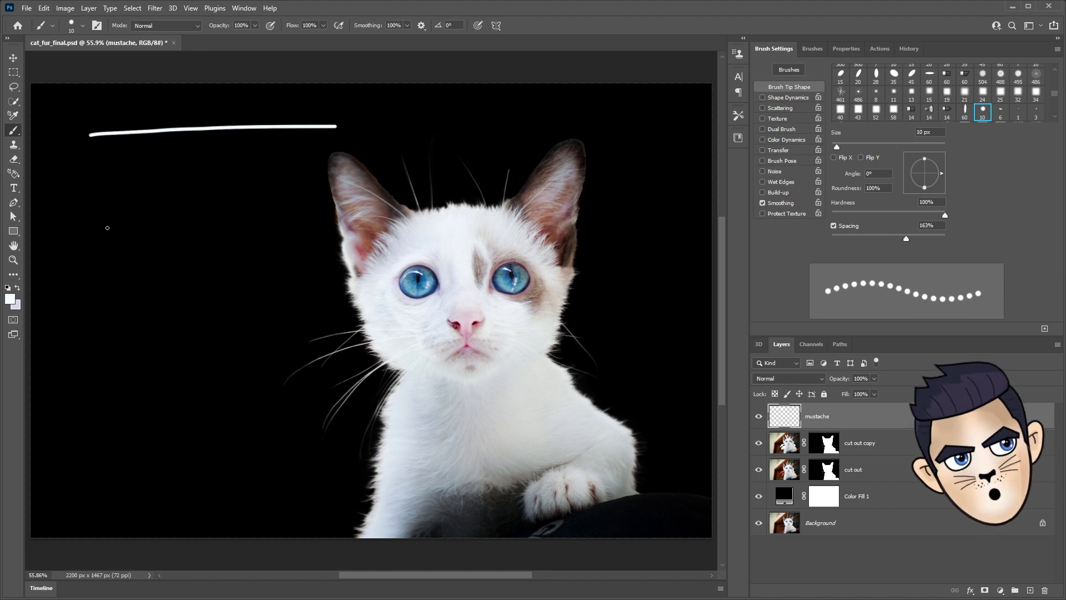
mouse_move(124, 192)
mouse_down()
mouse_move(182, 242)
mouse_move(287, 177)
mouse_up()
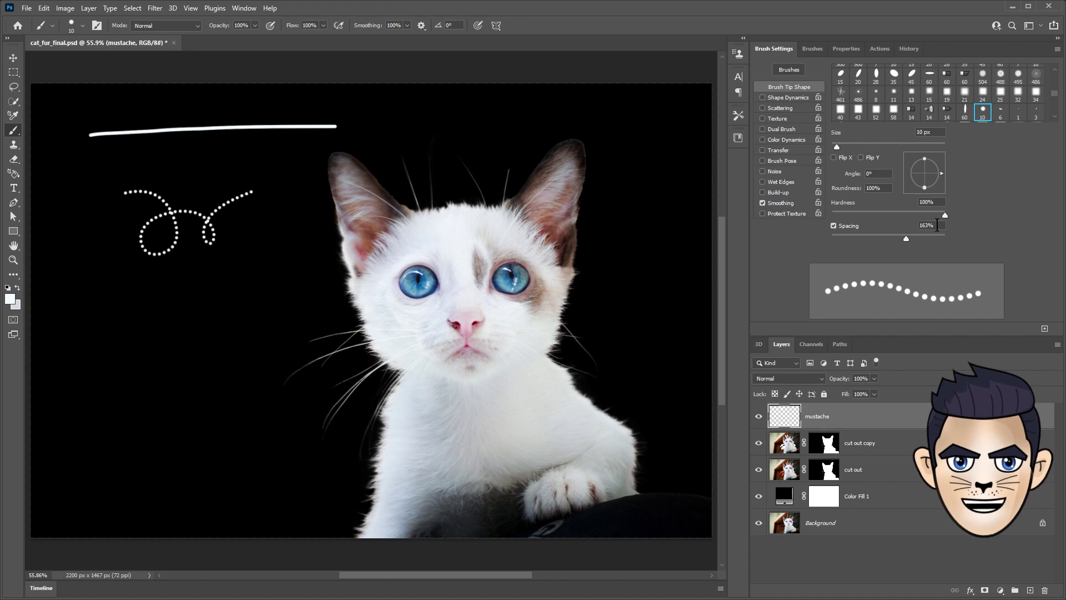
- Set brush Spacing to 5% and enable Shape Dynamics with Size Jitter Control set to Fade
text(5)
key(Return)
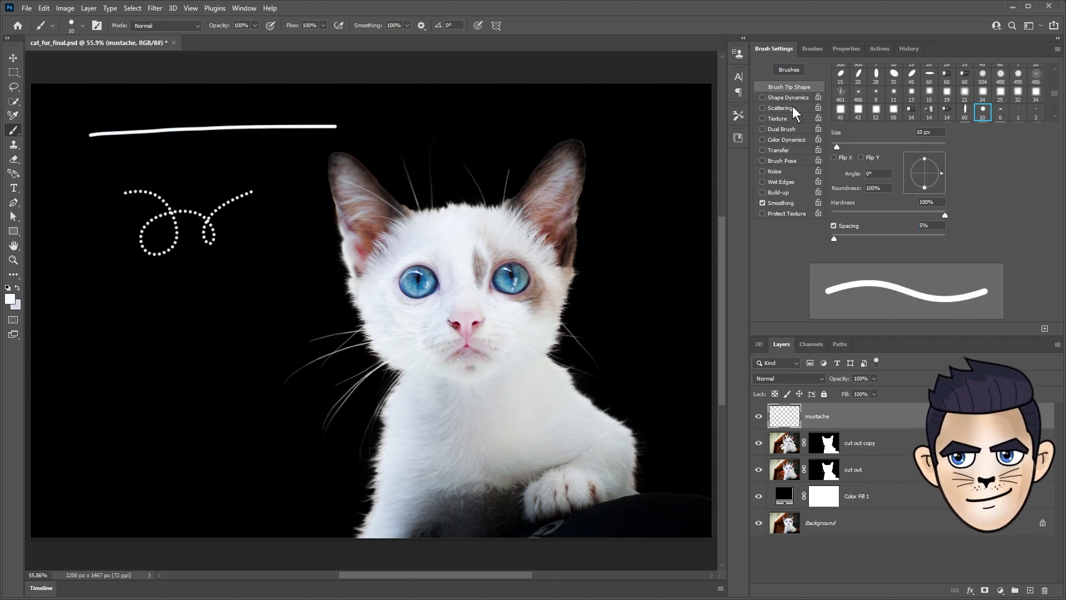
click(775, 98)
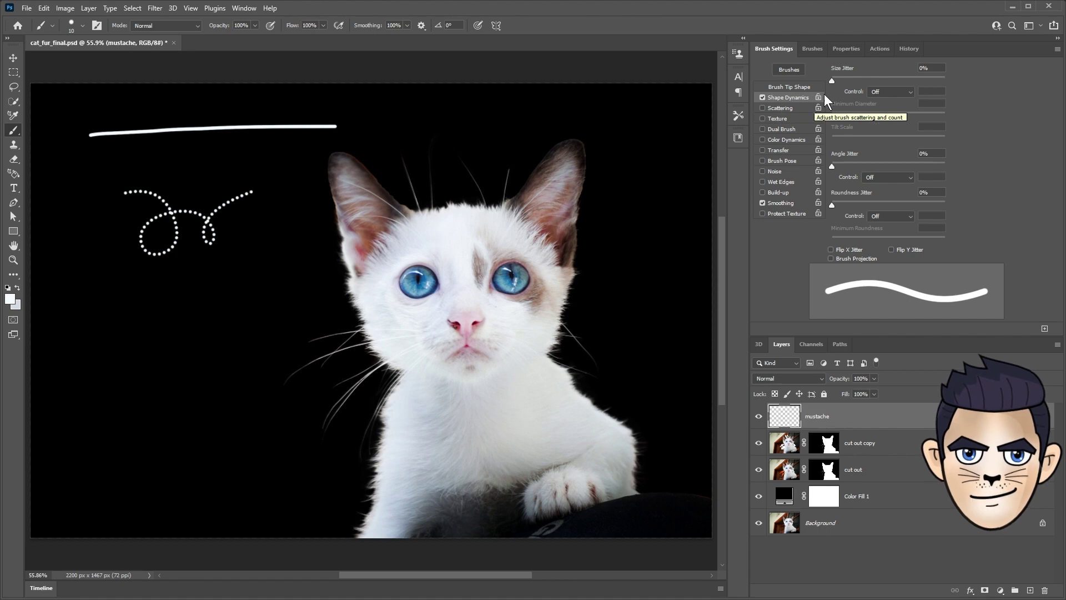
click(885, 91)
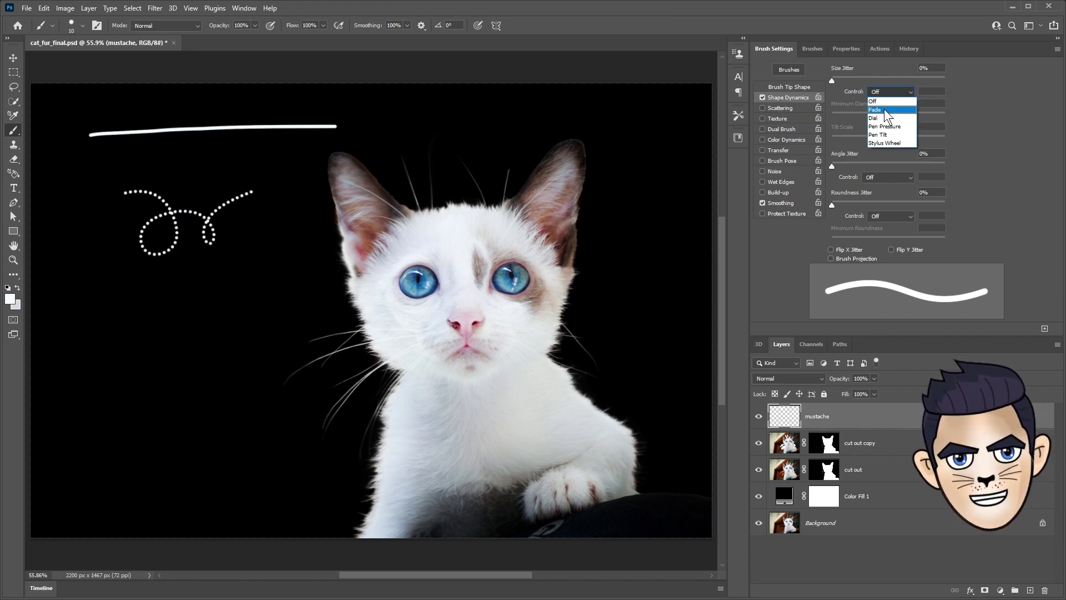
click(884, 109)
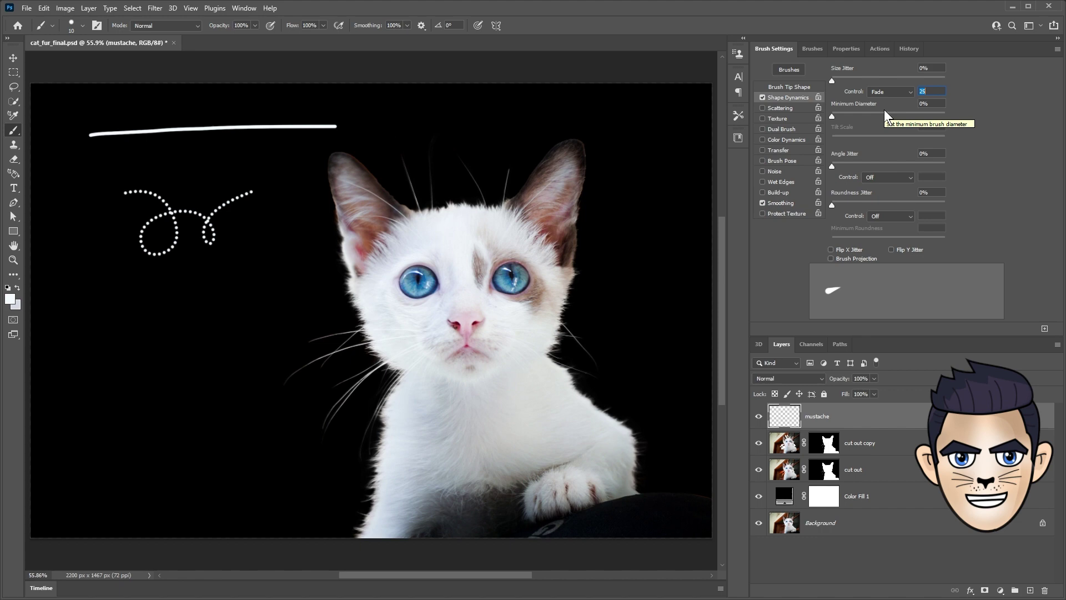
click(65, 7)
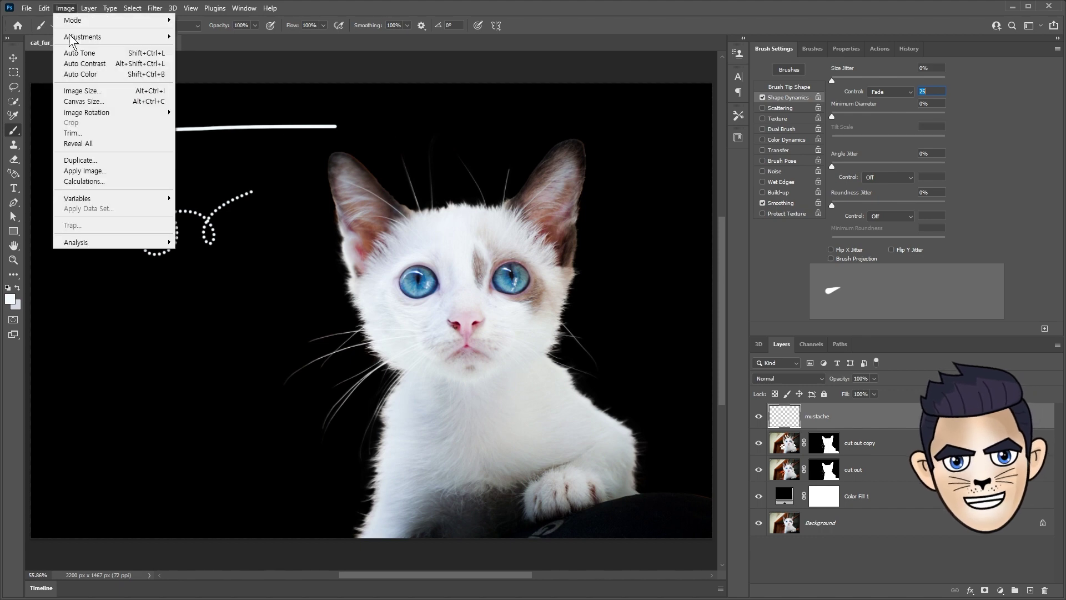
- Check the image size, then set size Fade to 500 steps and Minimum Diameter 10%
click(82, 91)
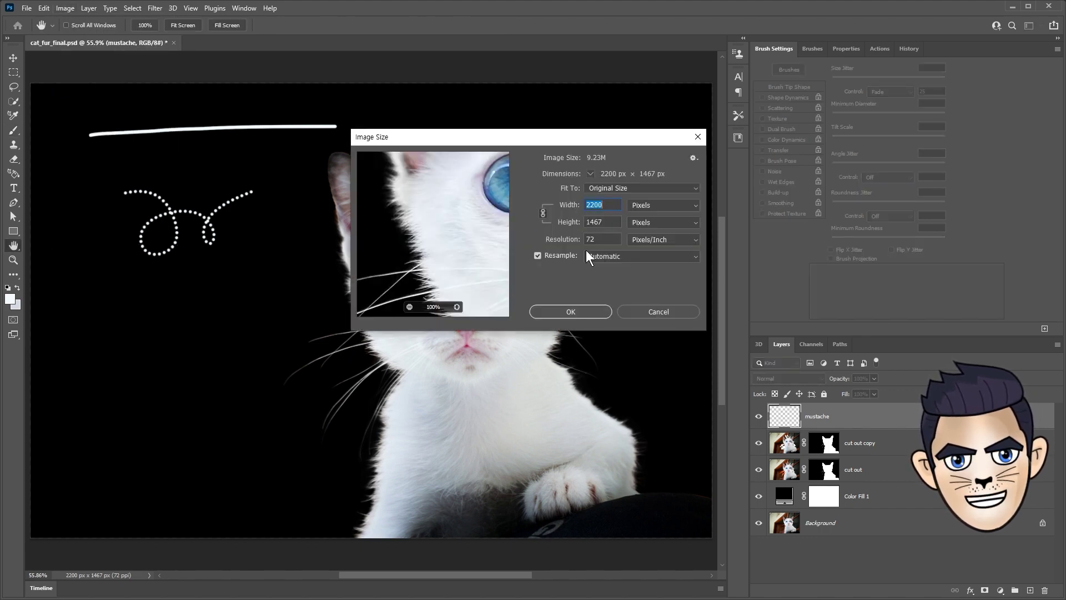
click(658, 311)
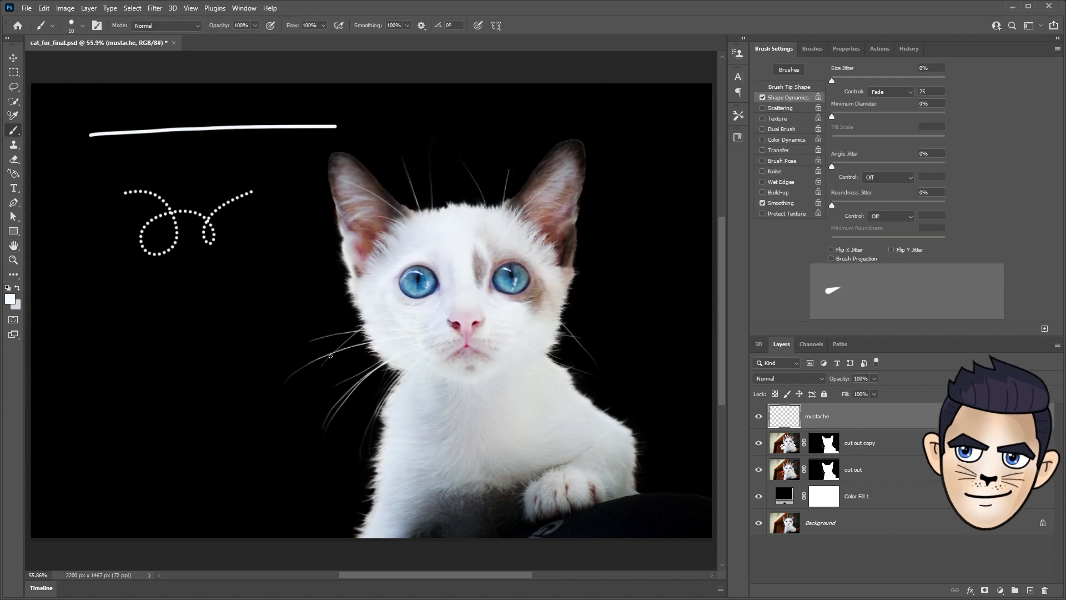
click(932, 91)
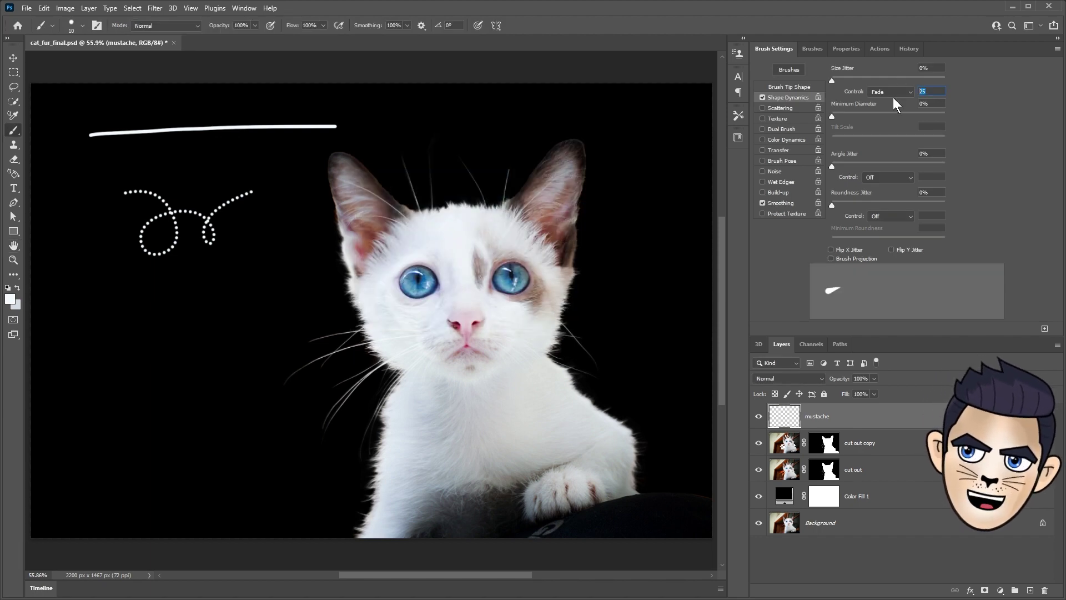
text(500)
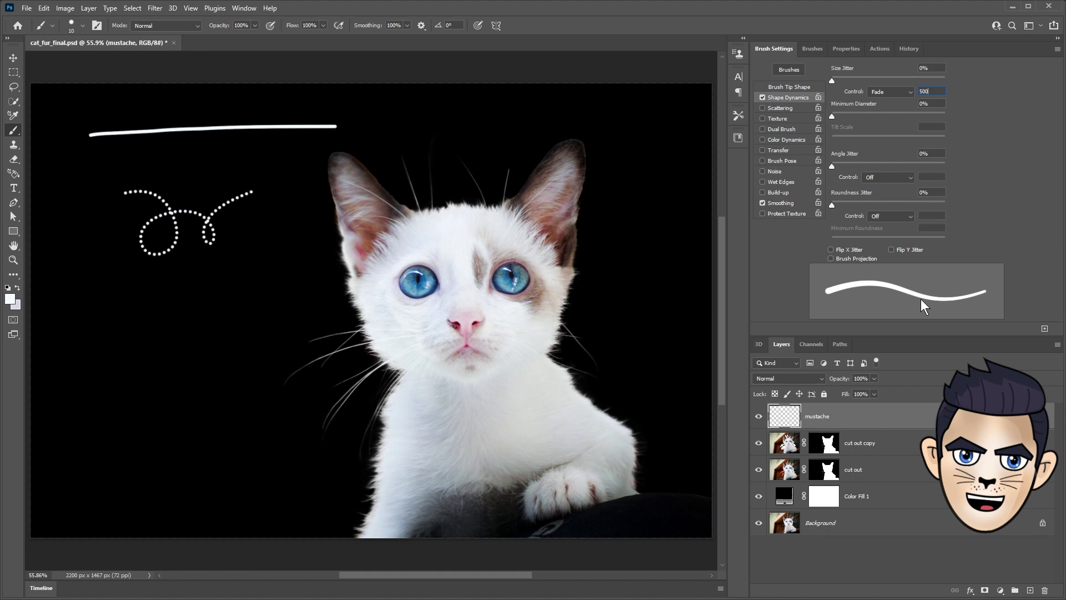
key(Tab)
text(10)
drag(136, 112, 613, 112)
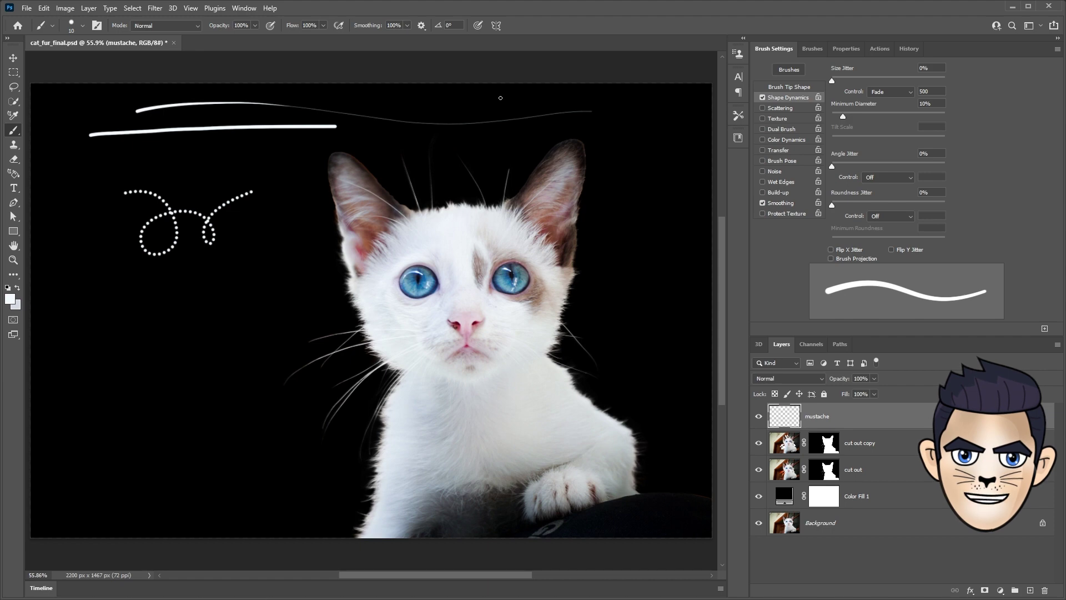
- Enable Transfer with Opacity Fade 500 and Minimum 0%, then test-paint fading strokes
click(762, 150)
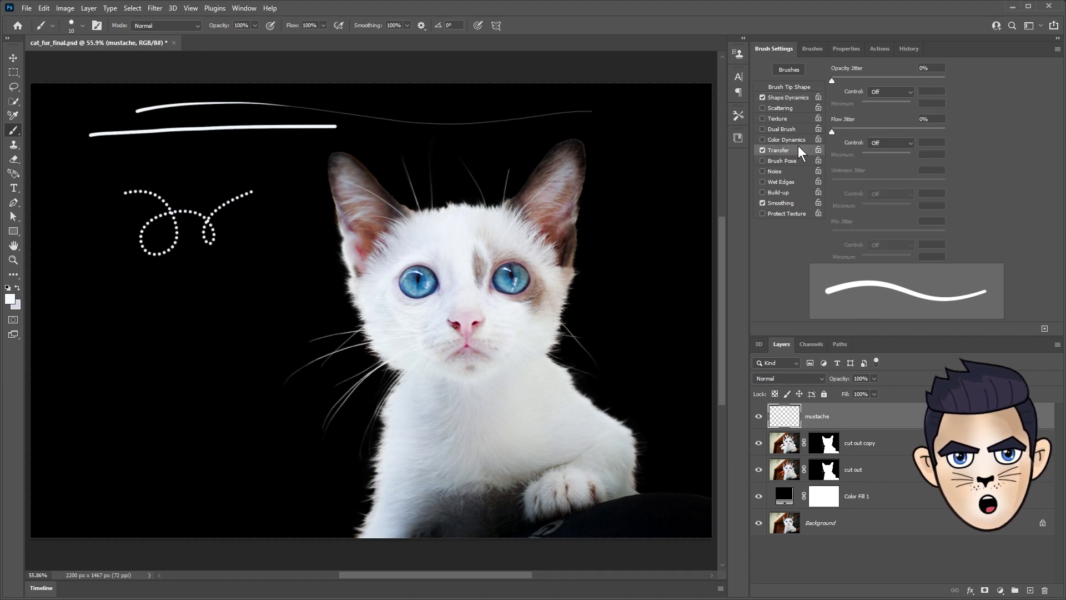
click(890, 92)
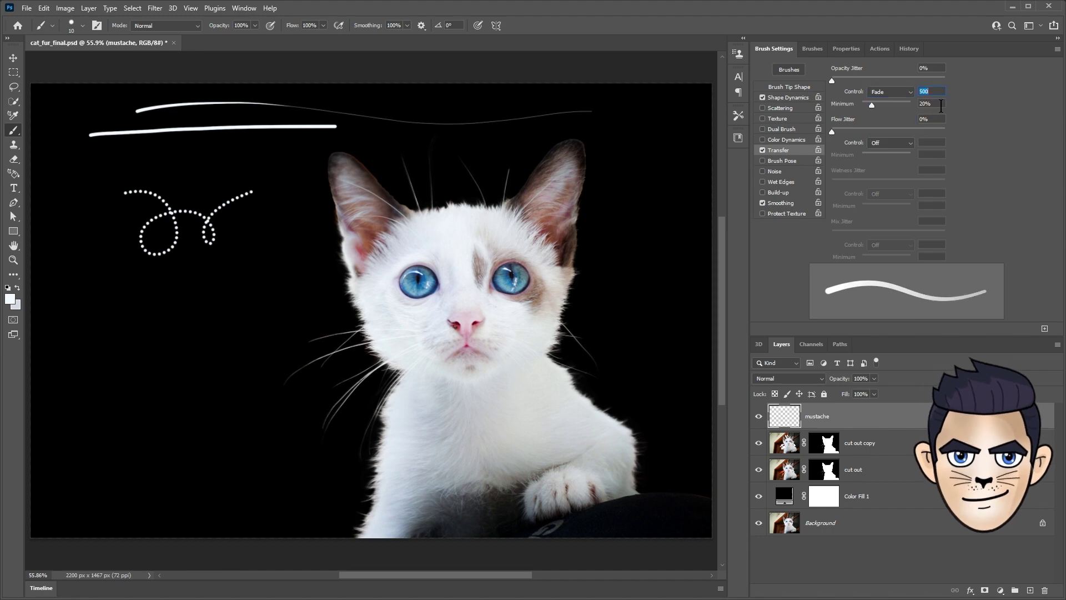
key(Tab)
text(0)
key(Return)
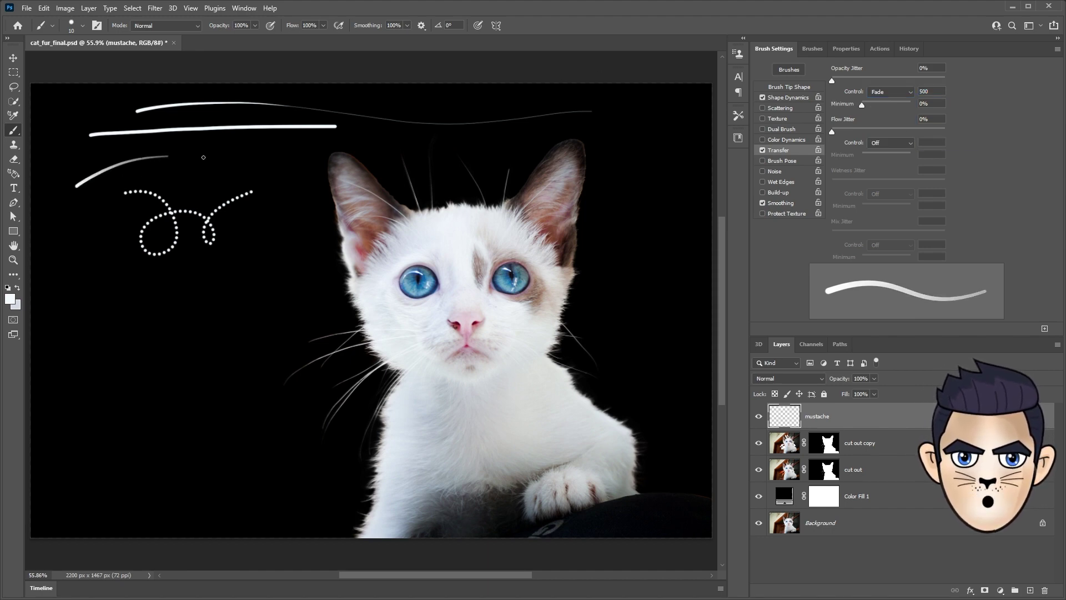
drag(180, 145, 327, 144)
drag(306, 354, 372, 336)
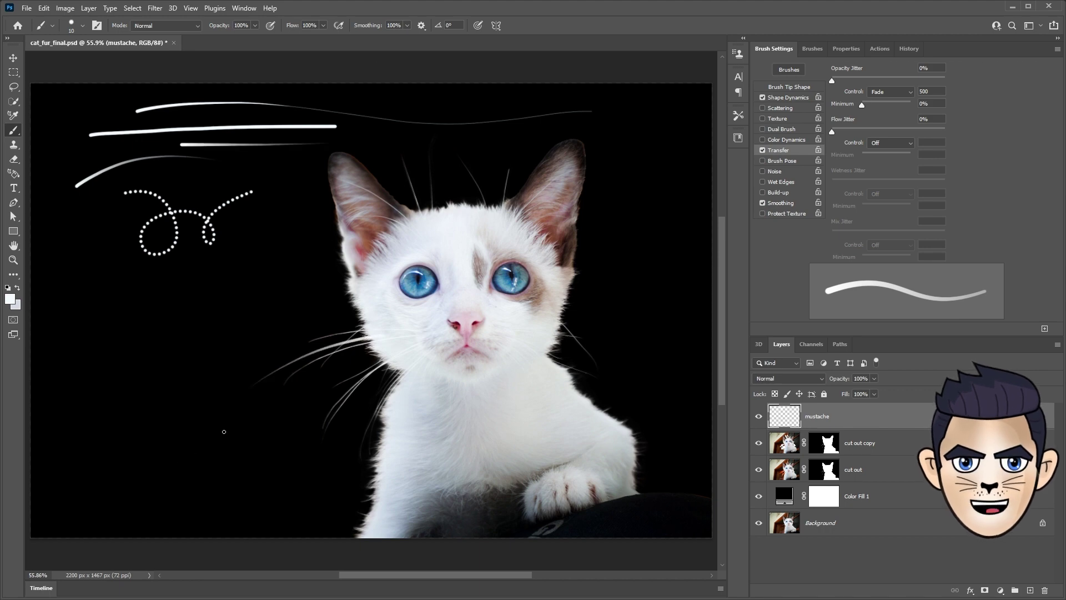
- Set the brush size to 3 px
click(82, 26)
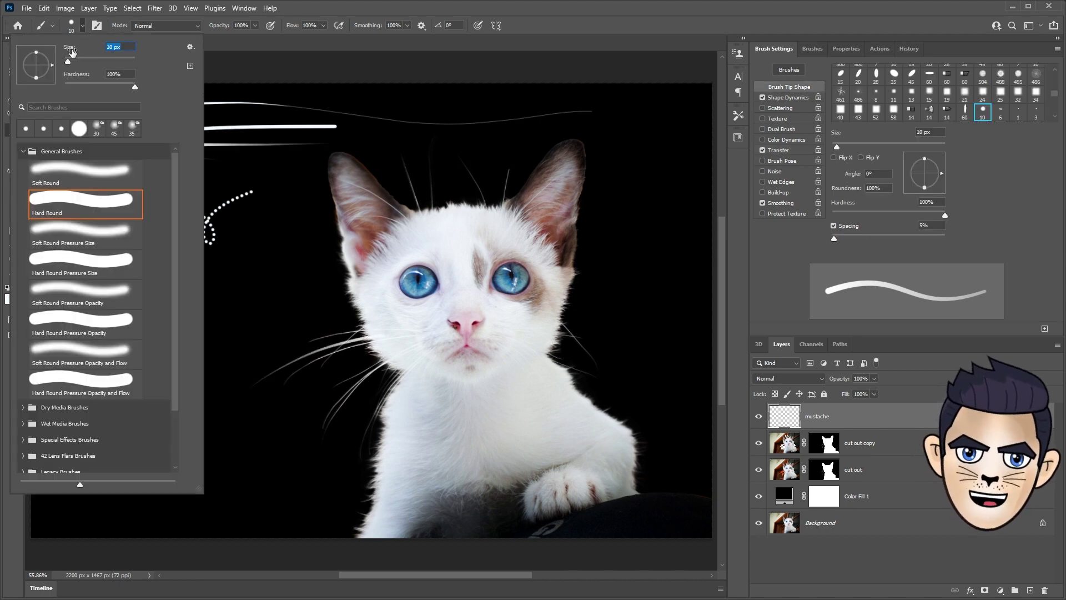
text(3)
key(Return)
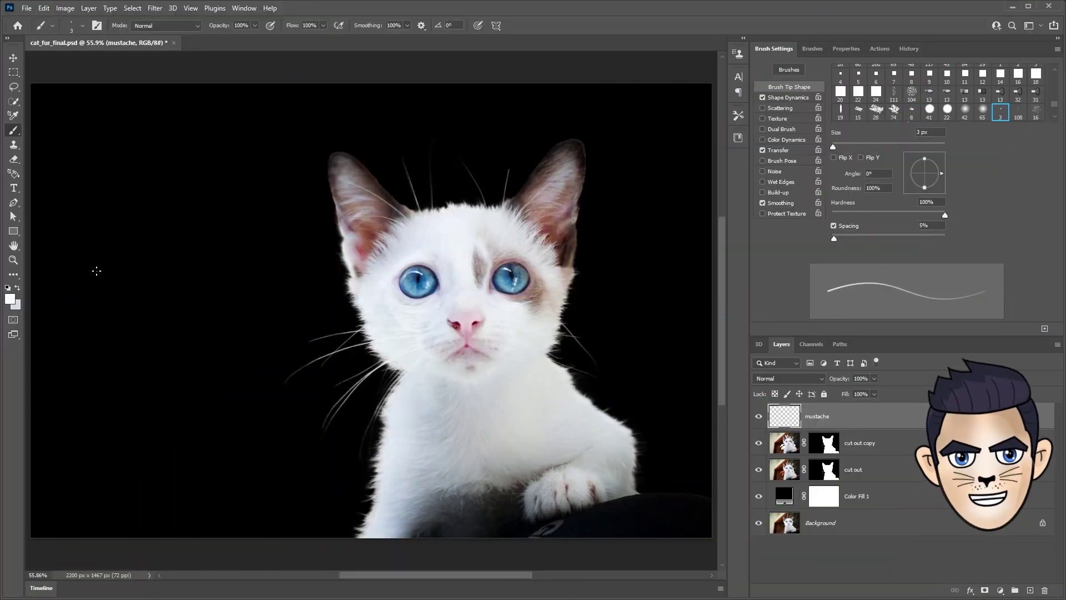
- Zoom to 100% and paint two new whiskers beside the cat's cheek
double_click(13, 260)
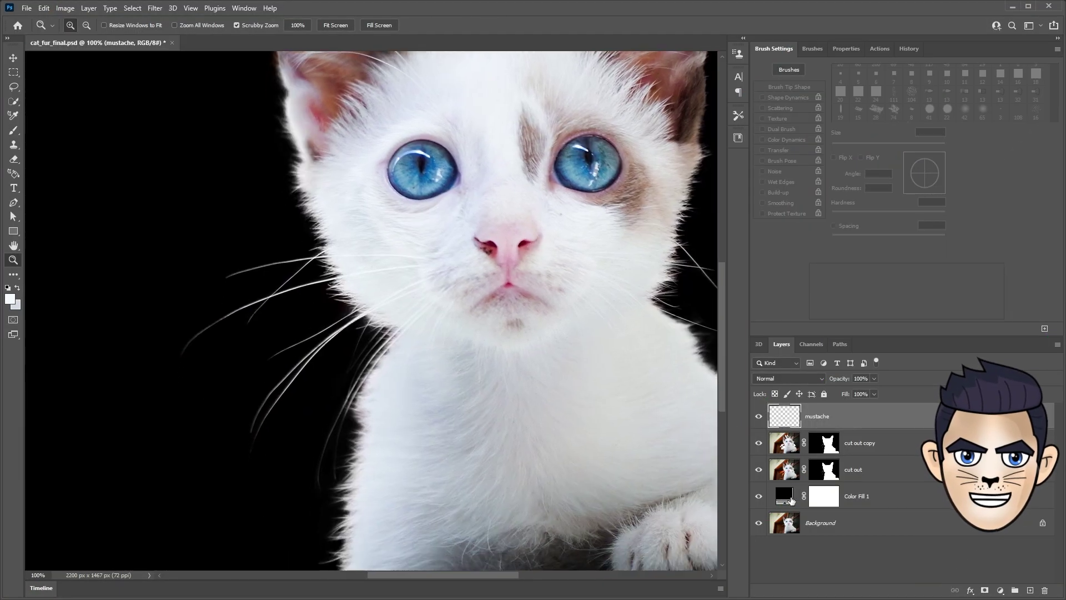
click(14, 129)
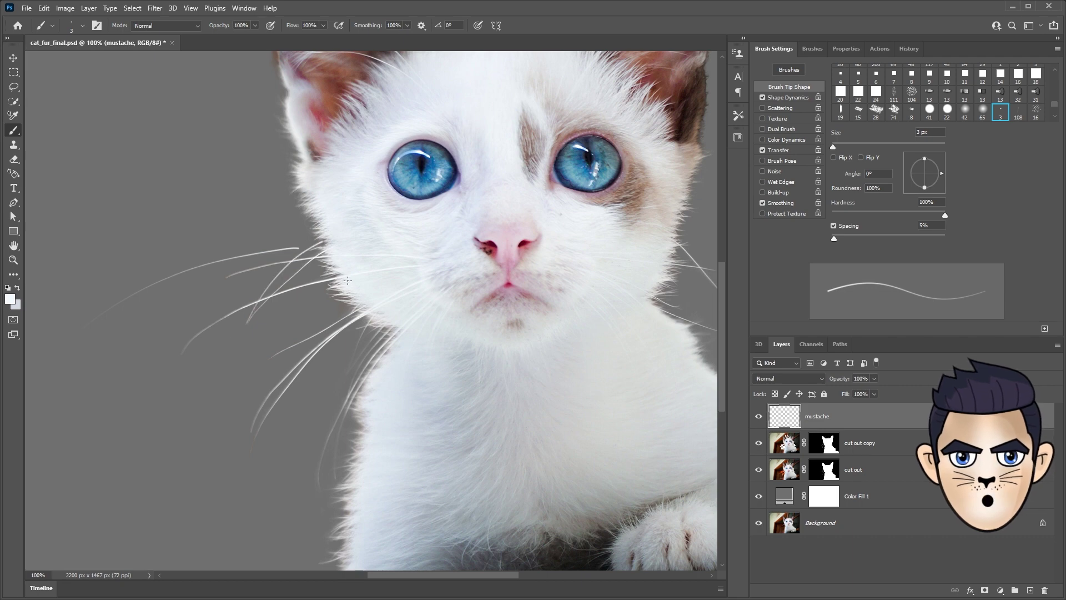
drag(318, 329, 281, 385)
drag(364, 321, 283, 430)
scroll(444, 361, right, 2)
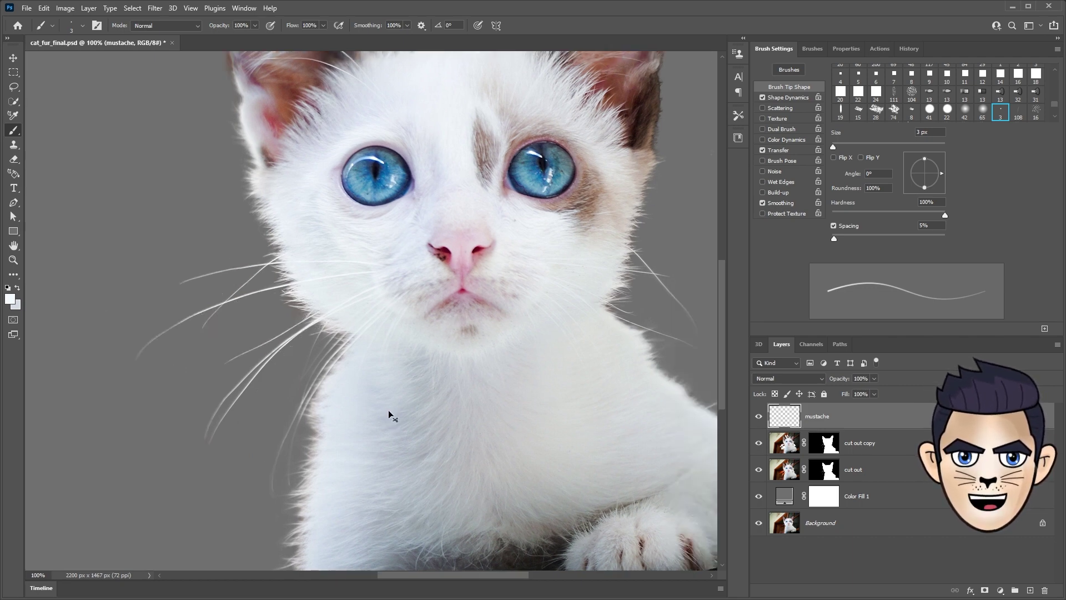
- Switch to the Pen tool, zoom into the whisker edge, and sample a near-white foreground colour
click(14, 203)
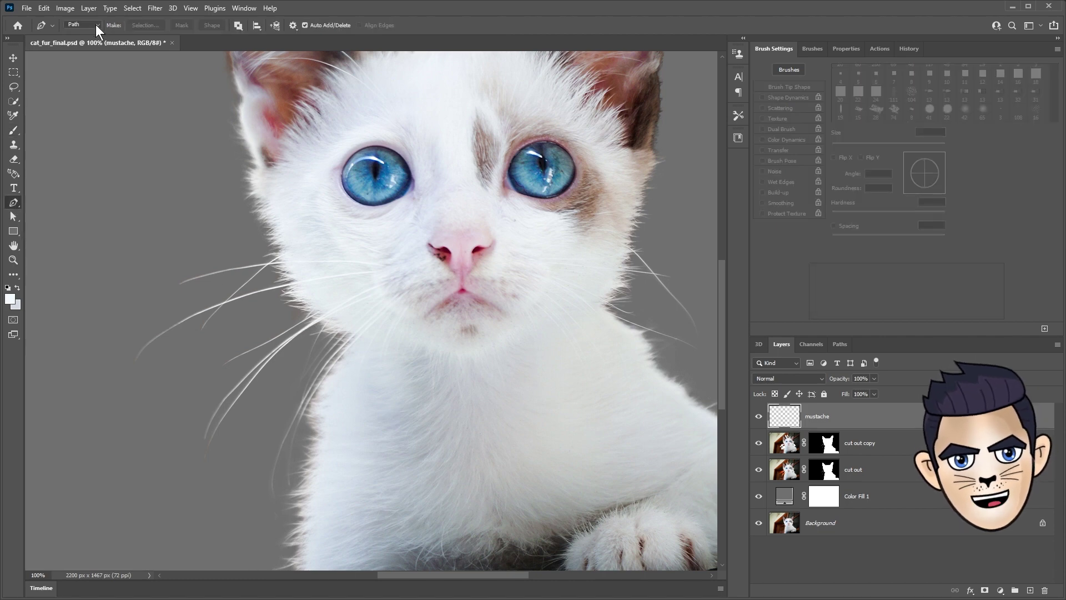
click(77, 43)
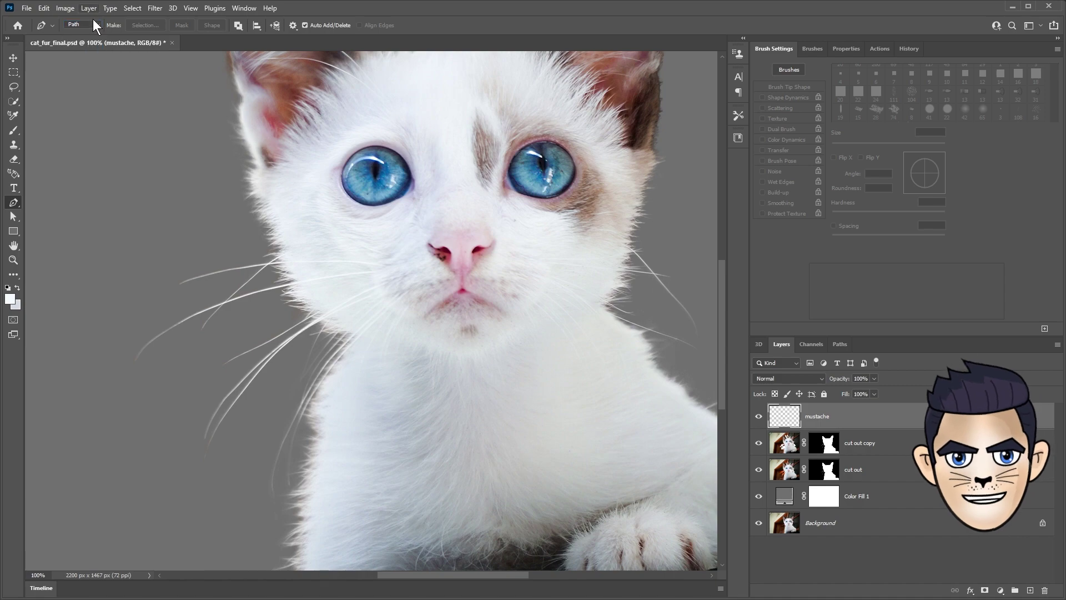
key(z)
drag(322, 329, 395, 324)
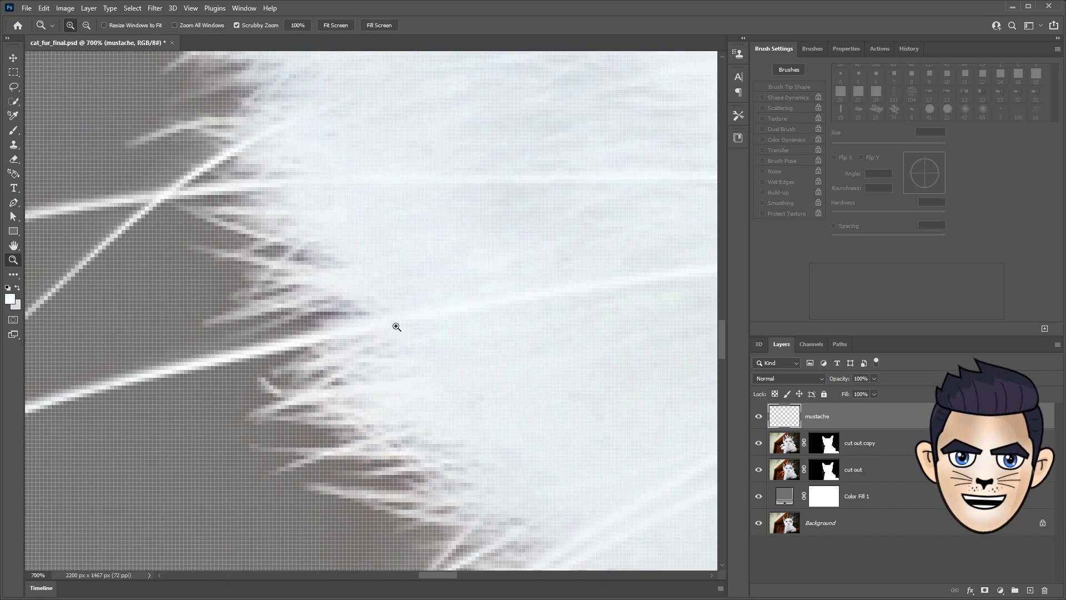
click(9, 298)
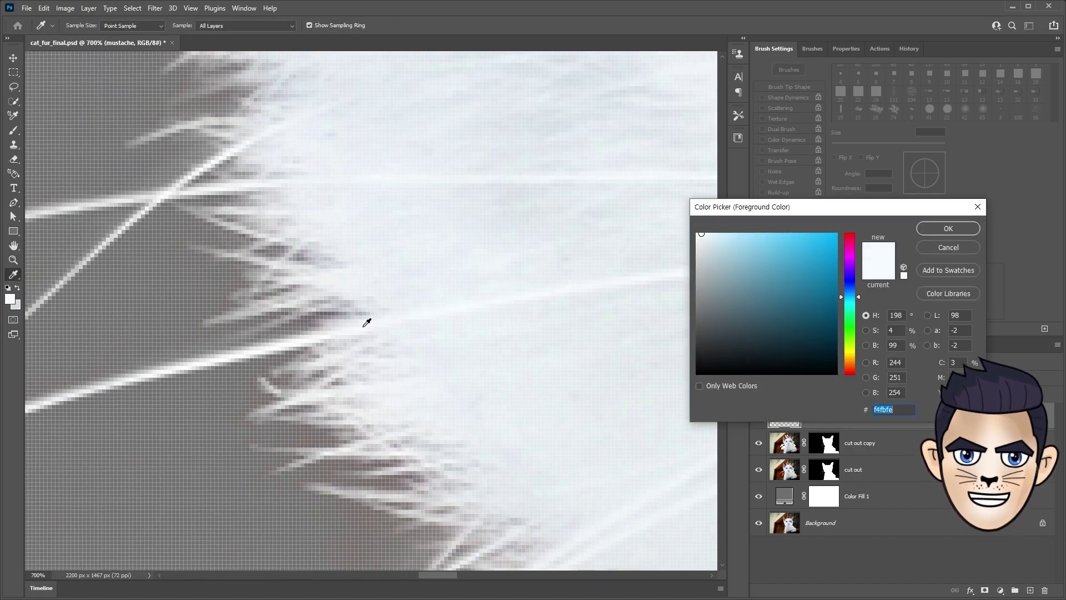
click(366, 320)
click(948, 247)
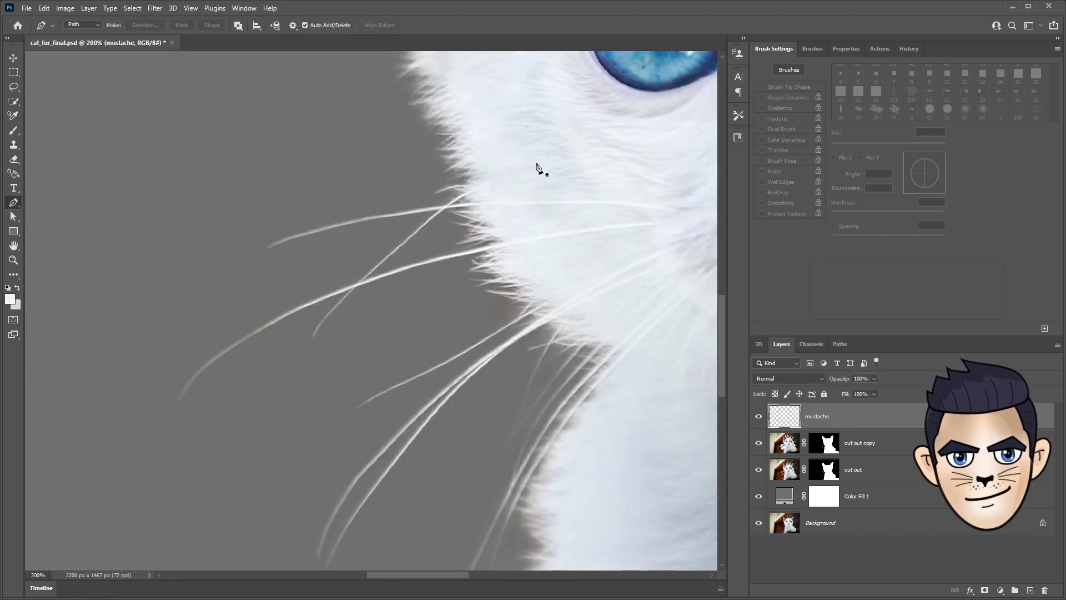
drag(561, 167, 512, 172)
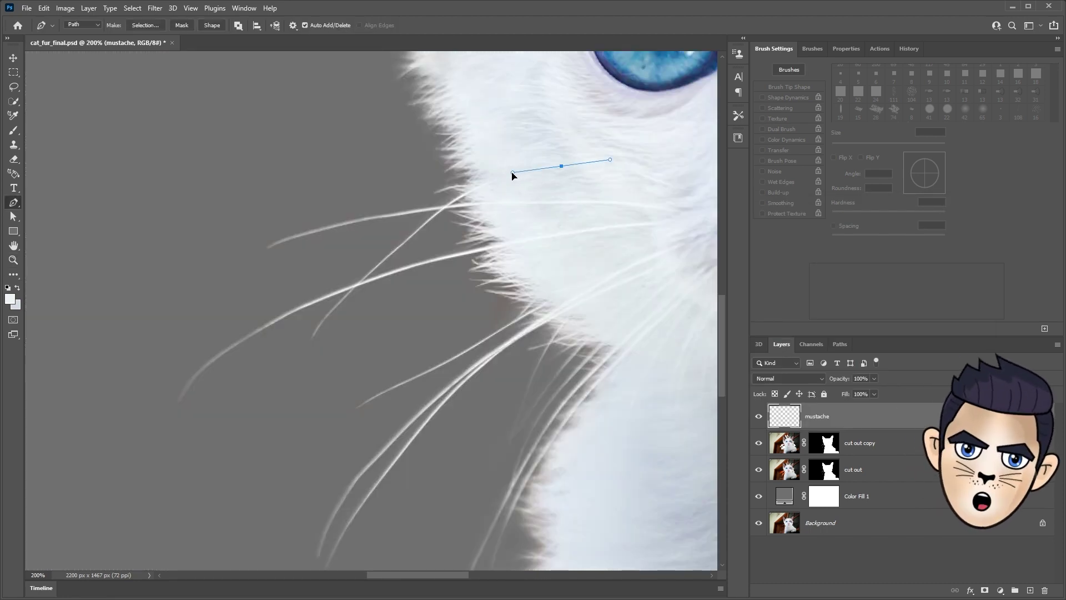
mouse_move(297, 353)
mouse_down()
mouse_move(199, 495)
mouse_move(160, 525)
mouse_up()
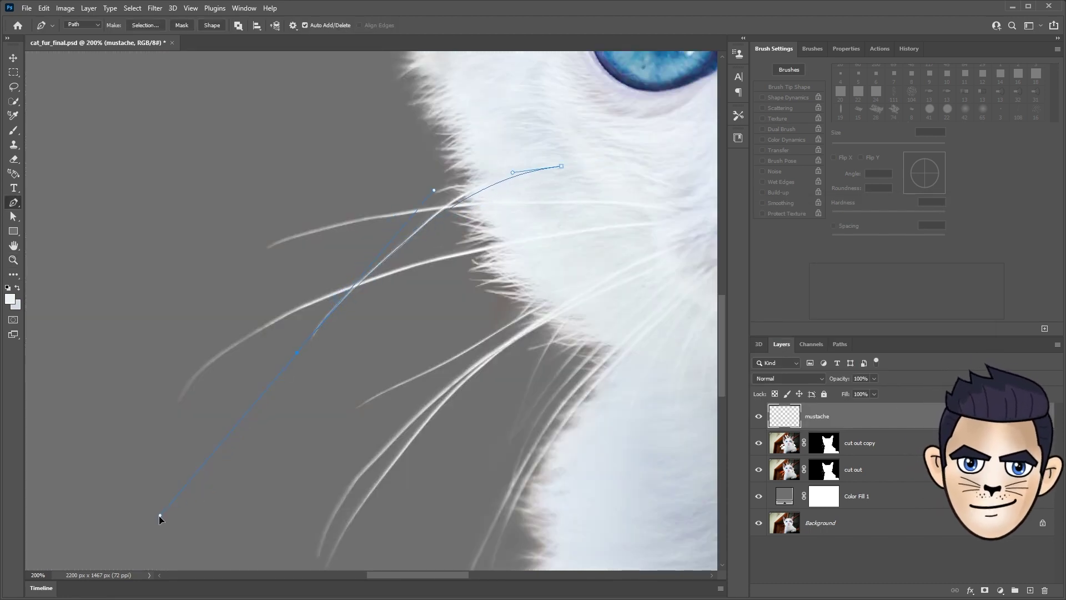
right_click(414, 233)
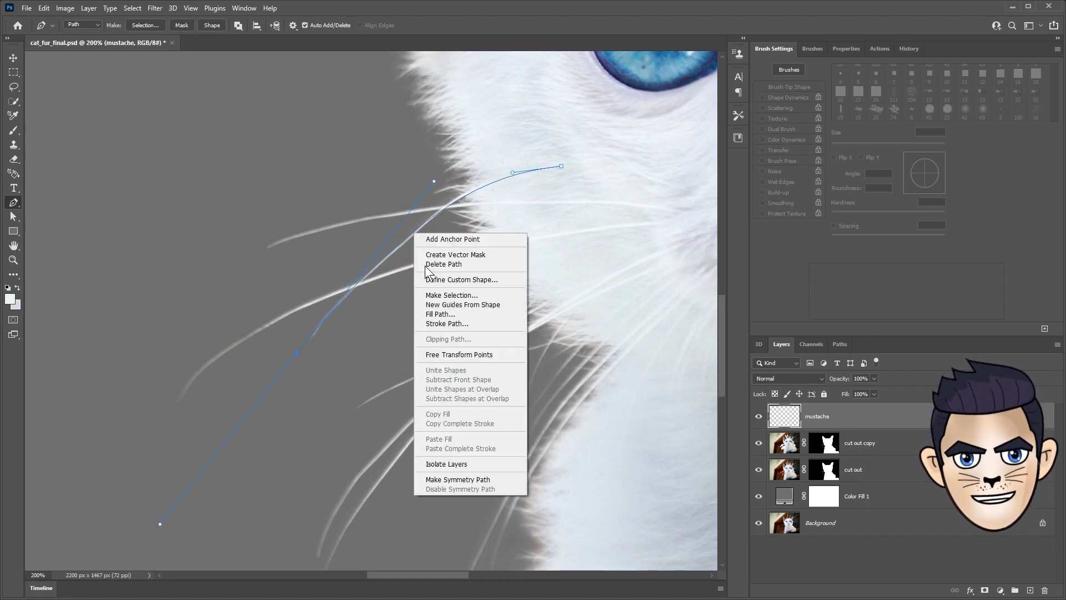
click(446, 326)
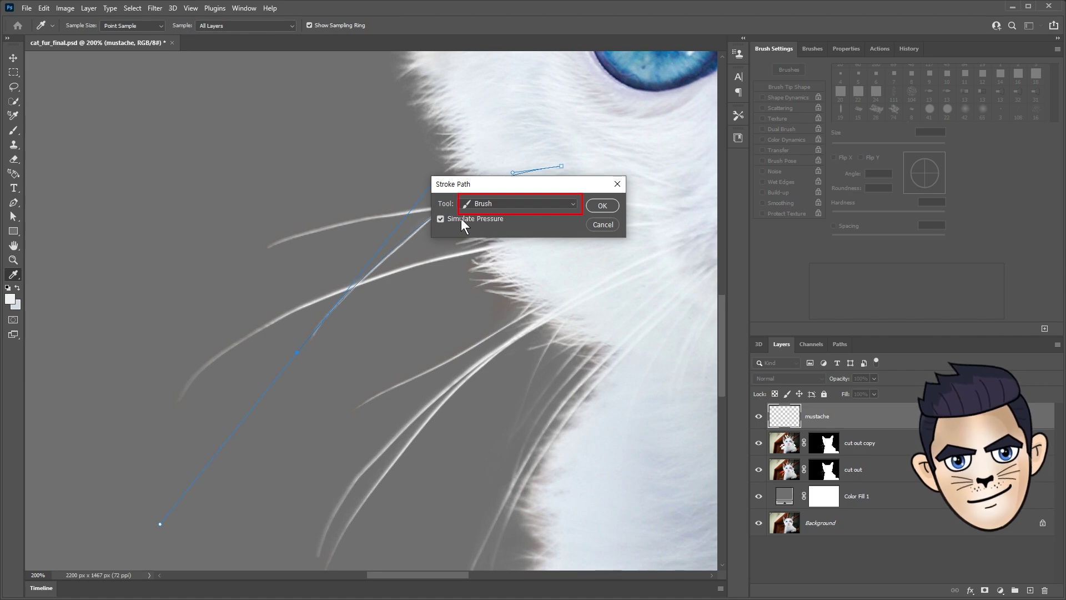
click(602, 205)
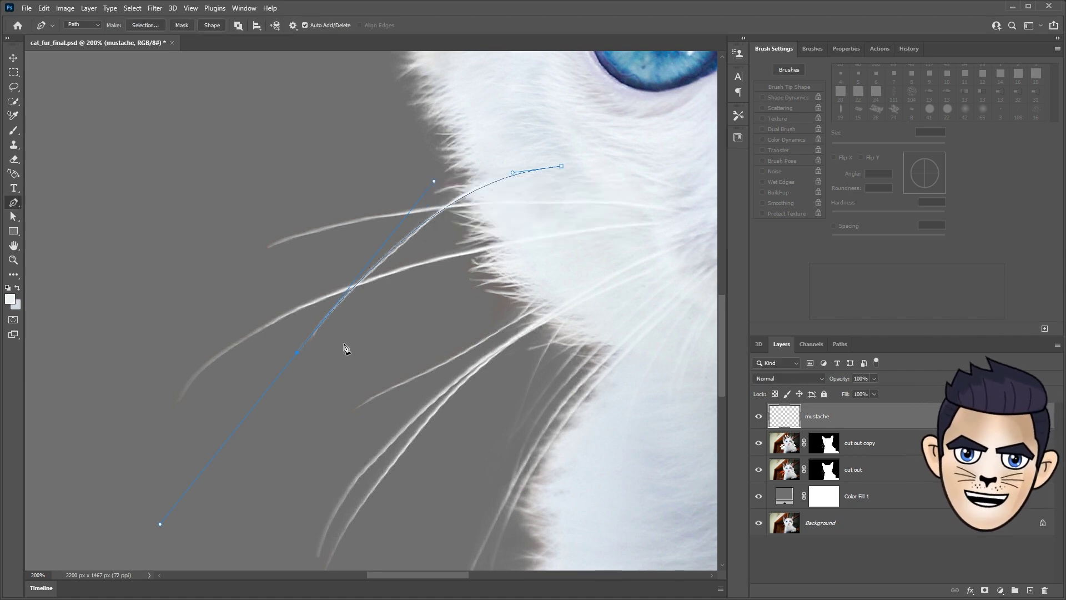
key(Return)
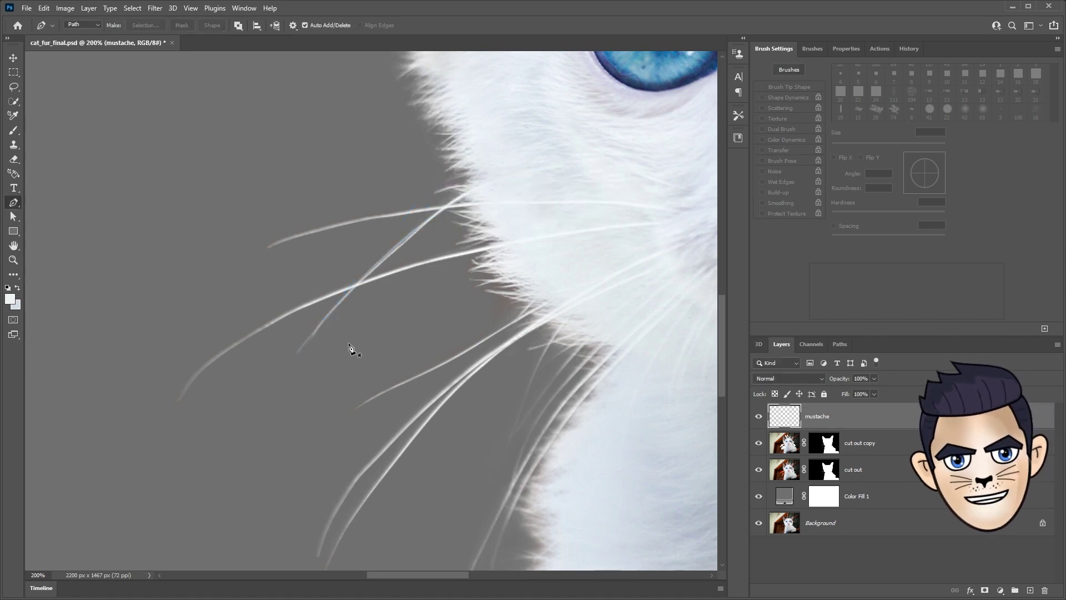
click(759, 469)
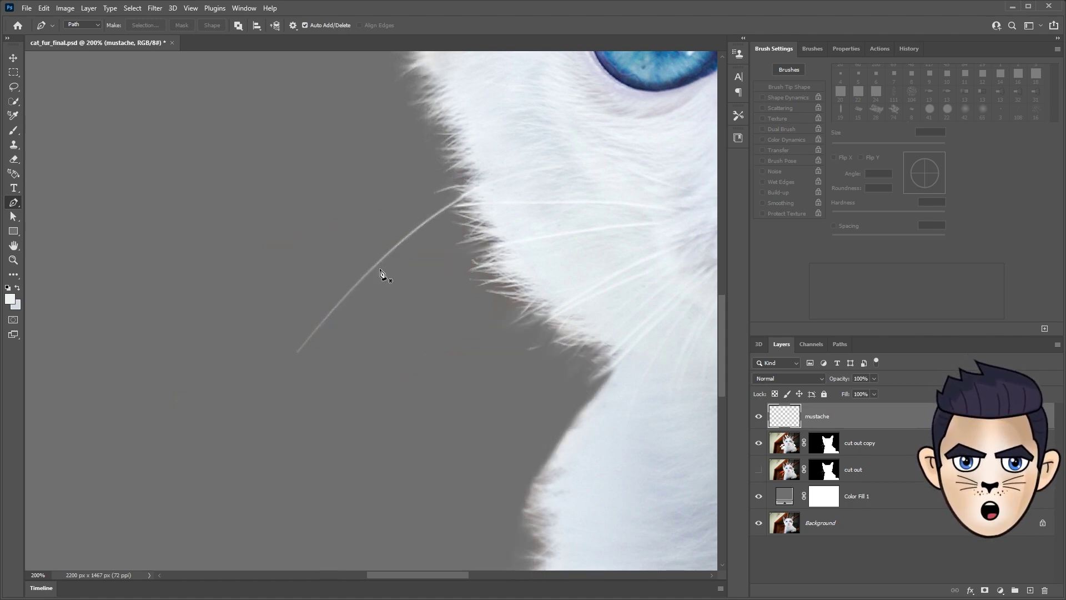
click(759, 469)
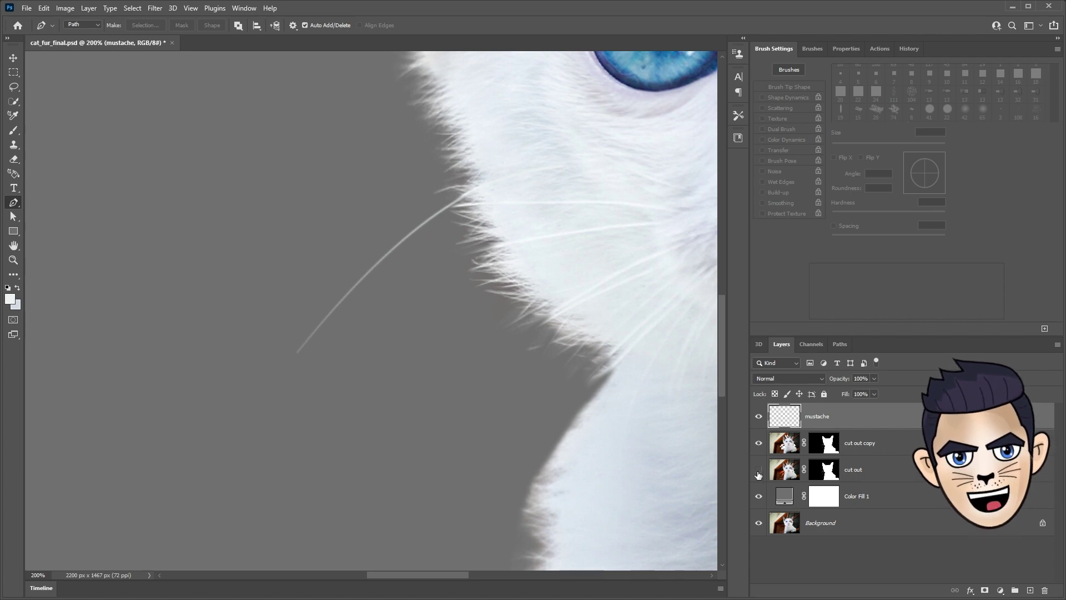
click(880, 49)
scroll(419, 285, right, 5)
- Trace a curved whisker pen path and start recording a new 'mustache' action on F2
drag(515, 220, 472, 222)
drag(160, 276, 32, 341)
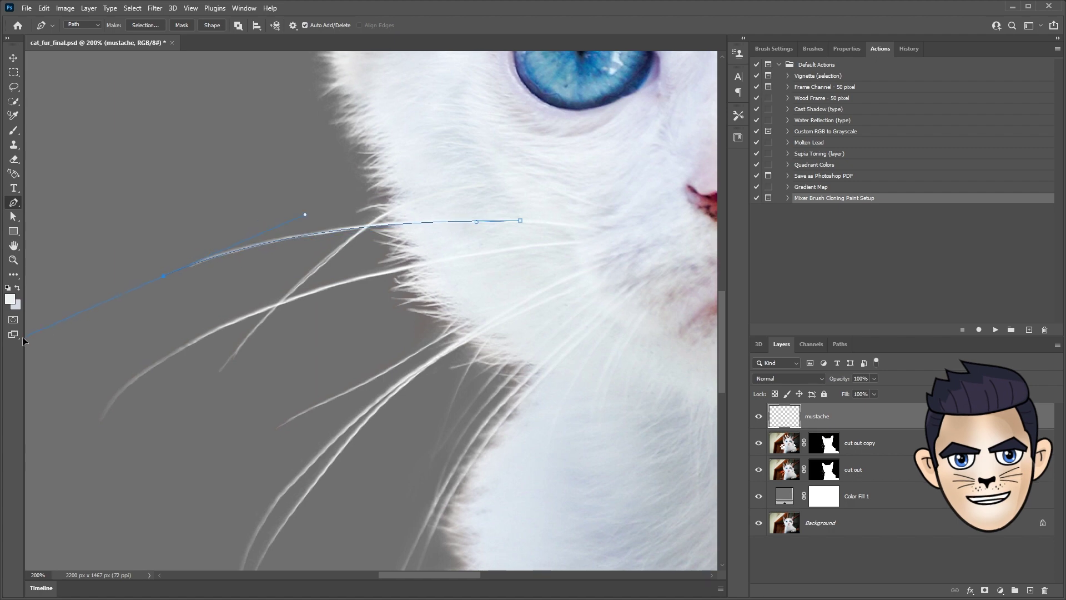
click(1029, 330)
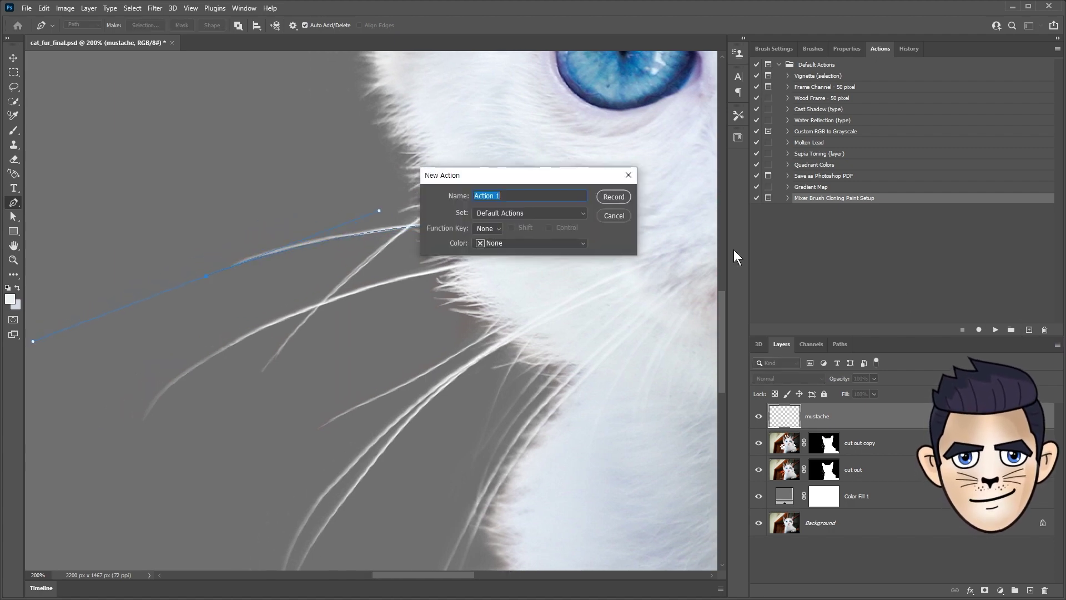
text(mustache)
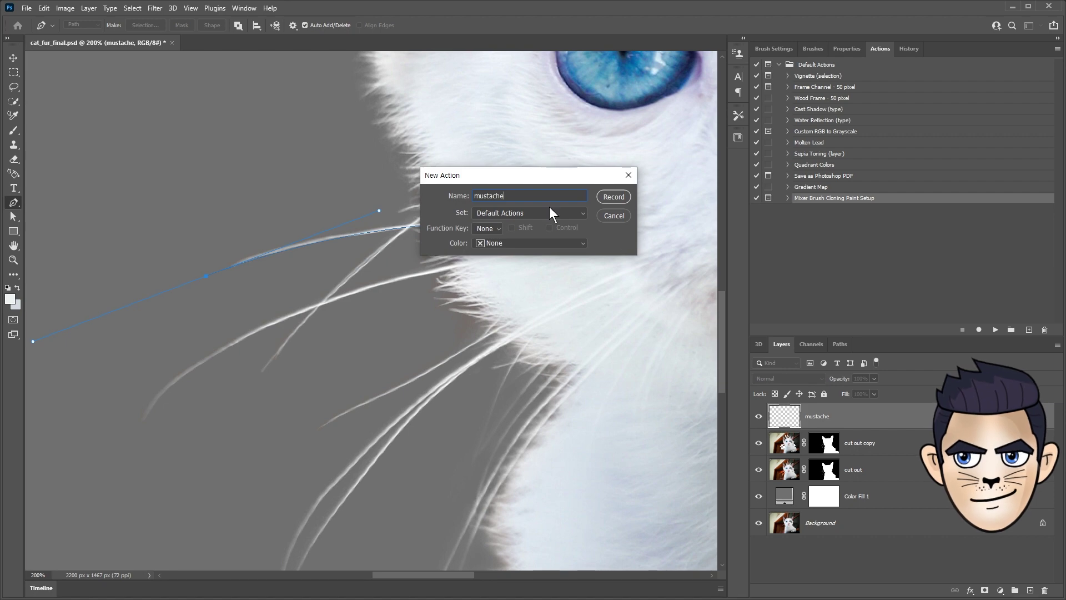
click(485, 228)
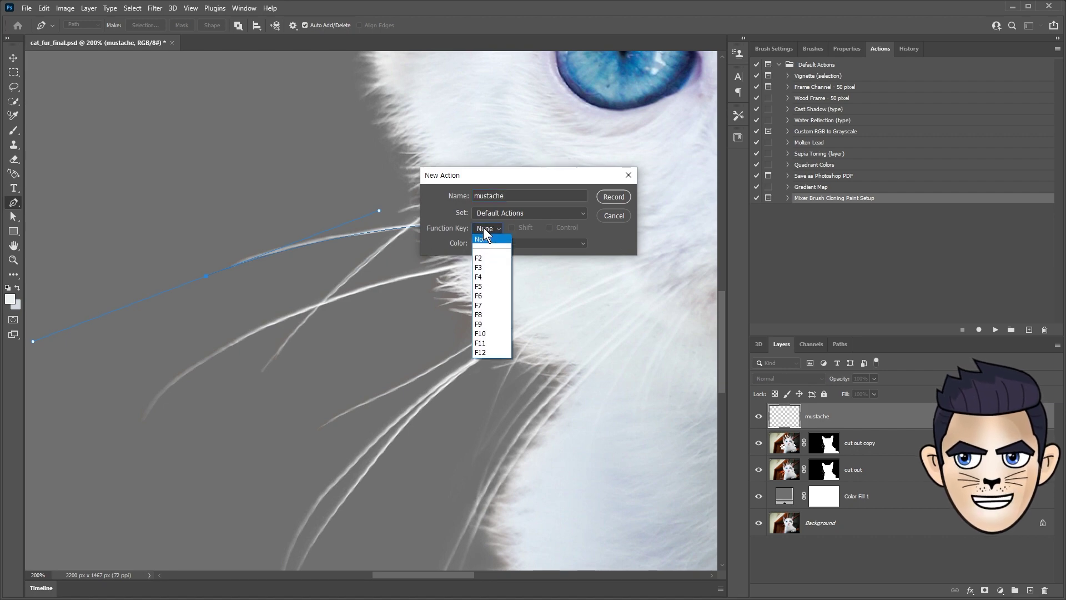
click(481, 259)
click(615, 197)
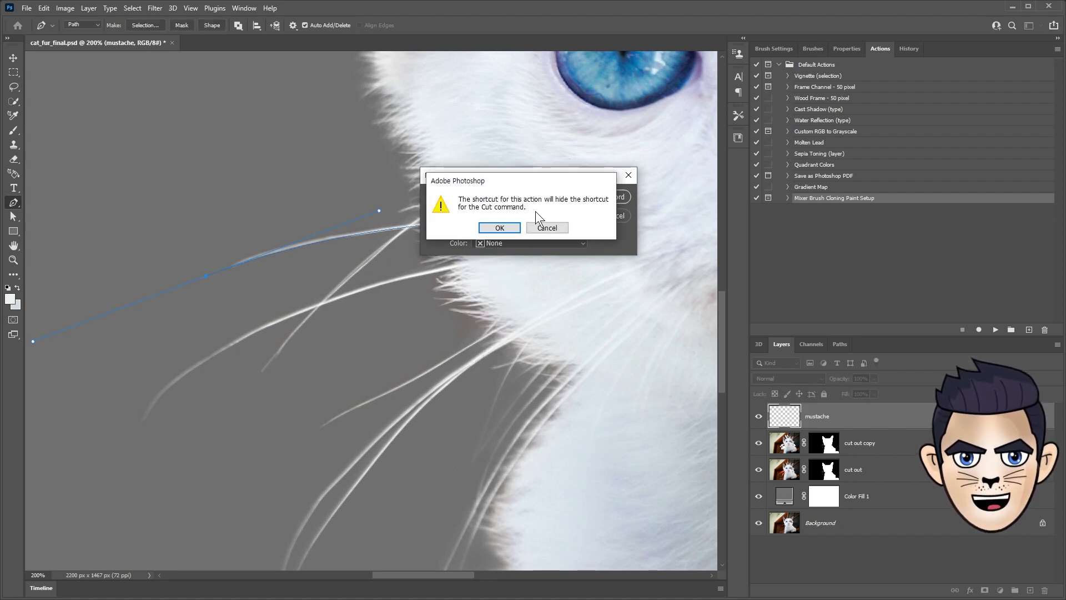
click(499, 227)
- Record stroking the whisker path with the Brush, deselecting it, and stop recording
right_click(407, 229)
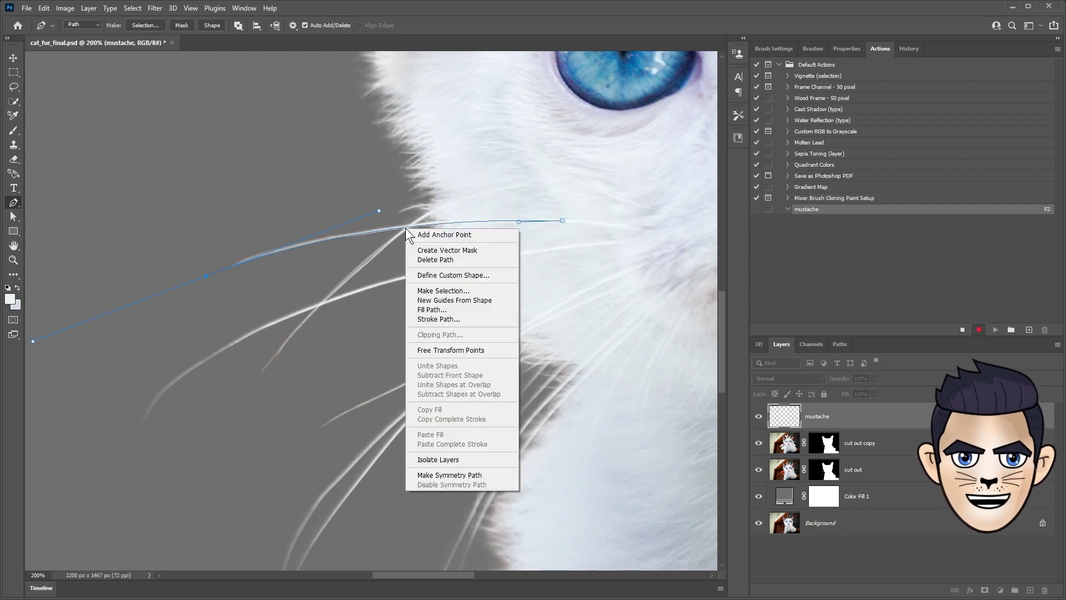
click(425, 318)
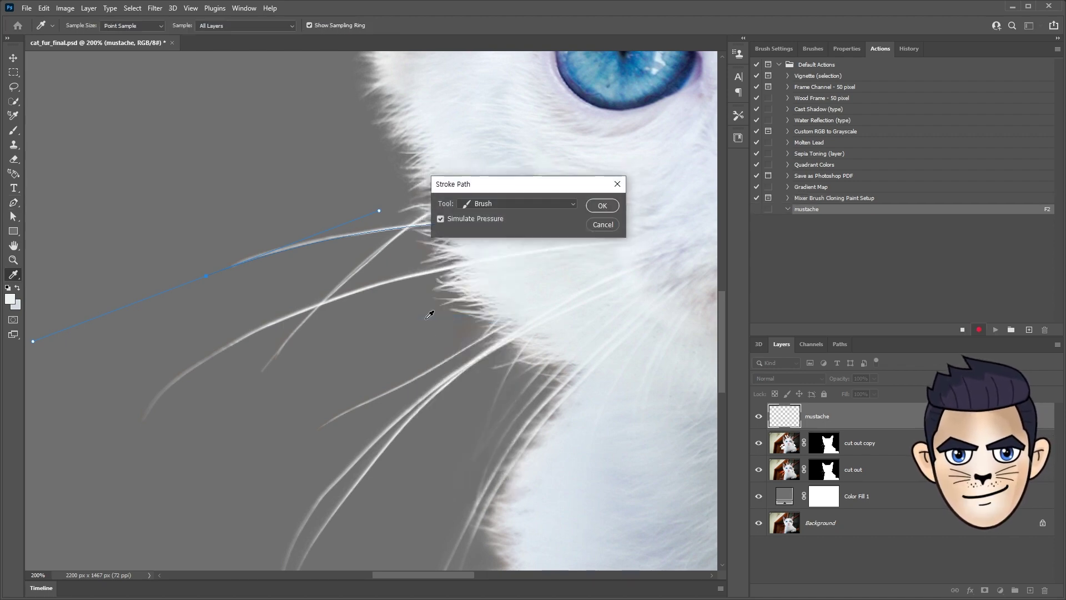
click(601, 206)
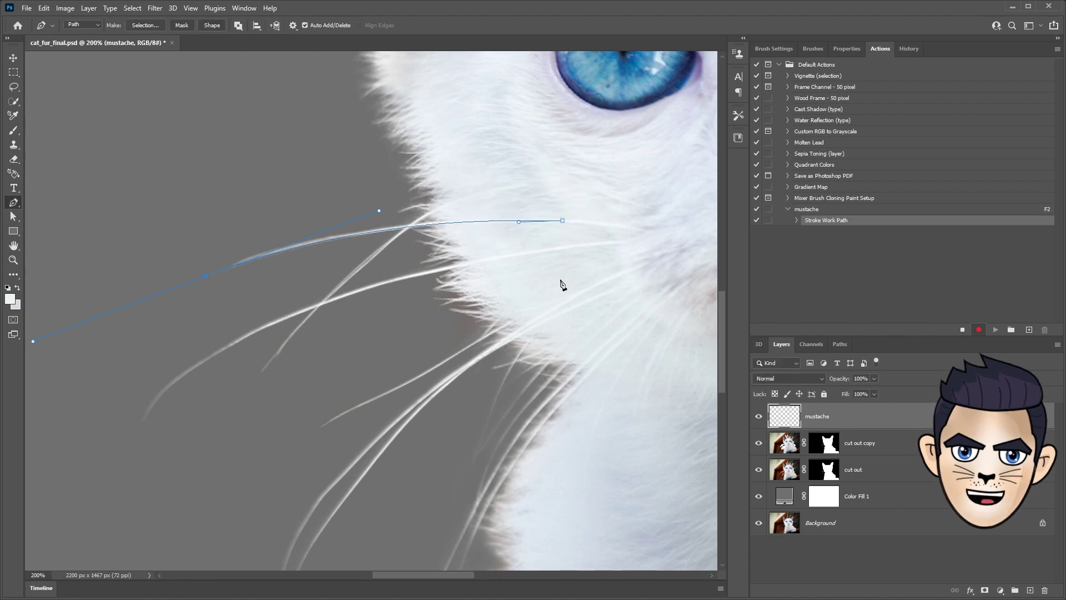
key(Return)
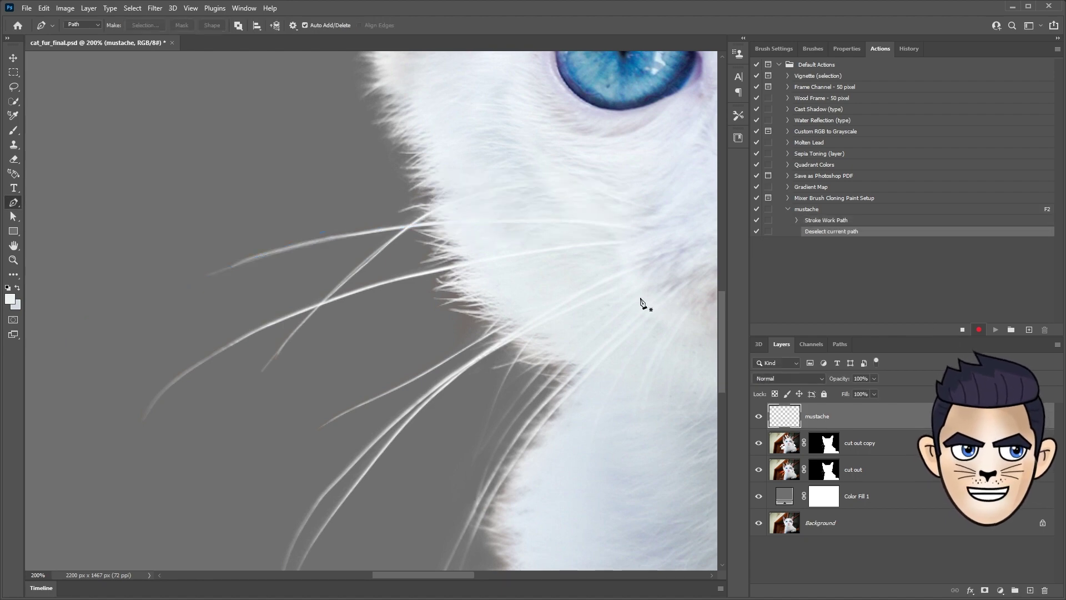
click(962, 329)
- Stroke several new whisker paths along the cheek and near the ear with the F2 action
click(758, 470)
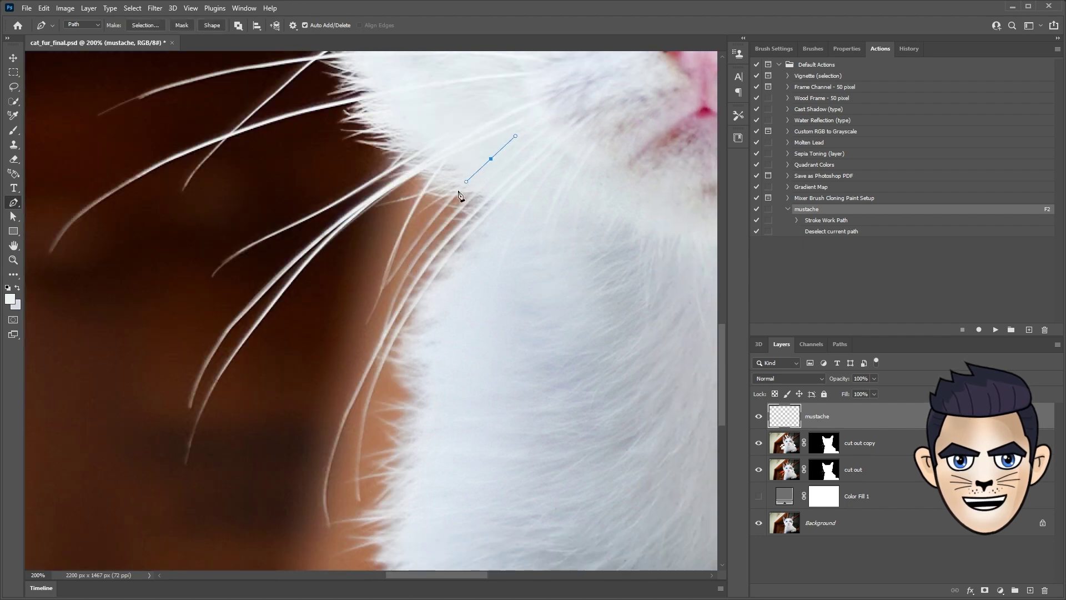
key(F2)
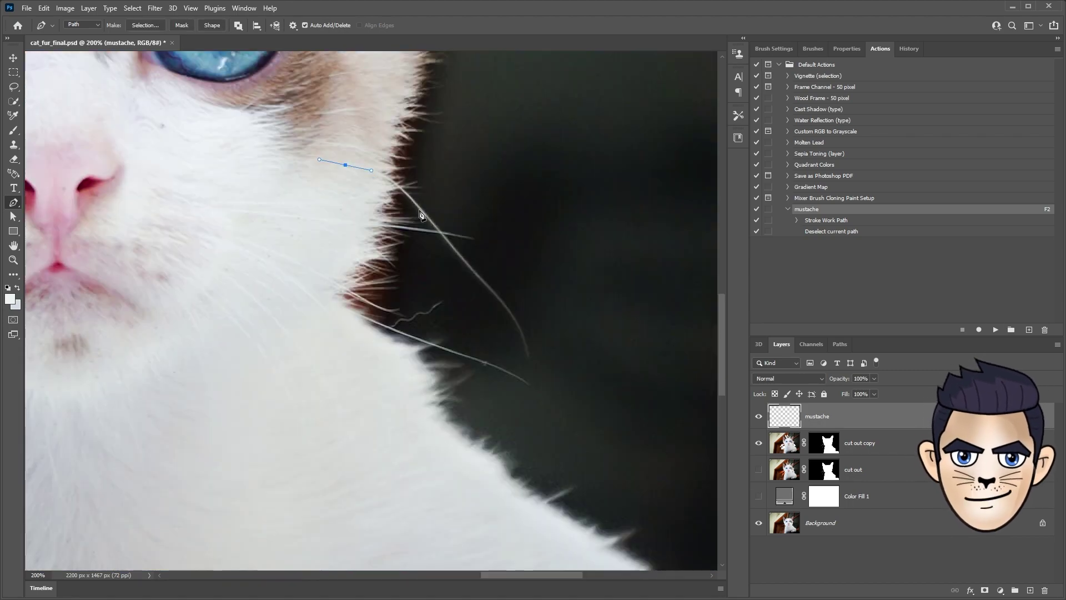
key(F2)
key(F2)
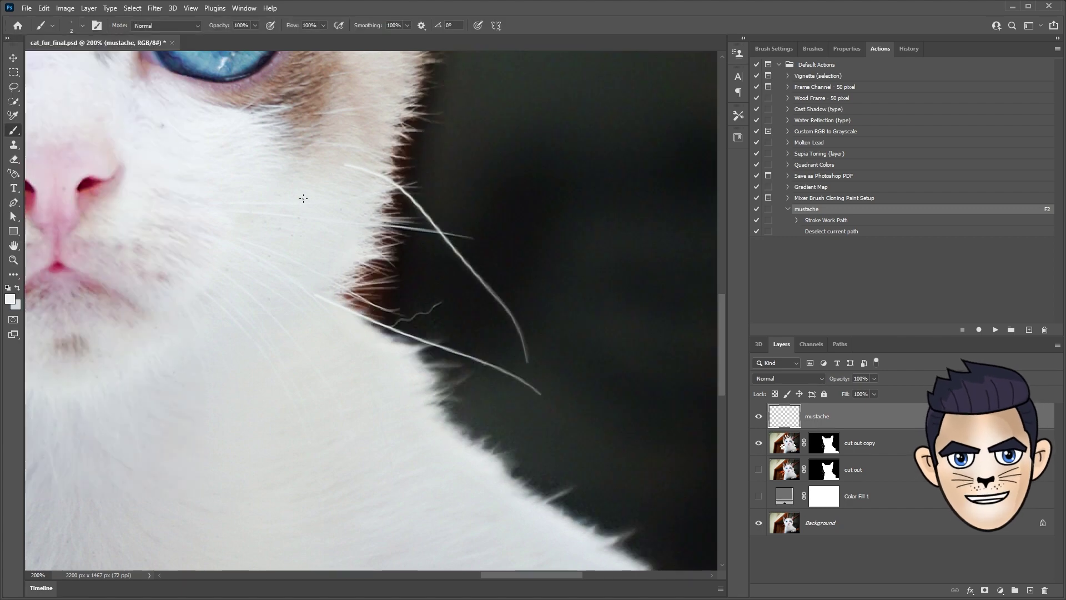
click(306, 266)
click(334, 282)
click(404, 308)
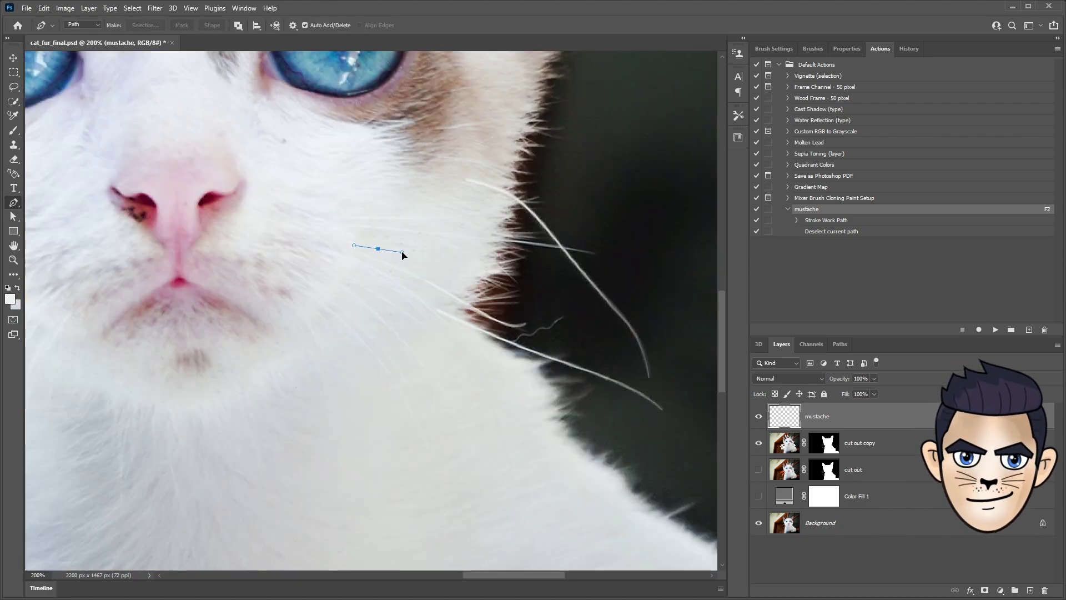
drag(575, 327, 659, 397)
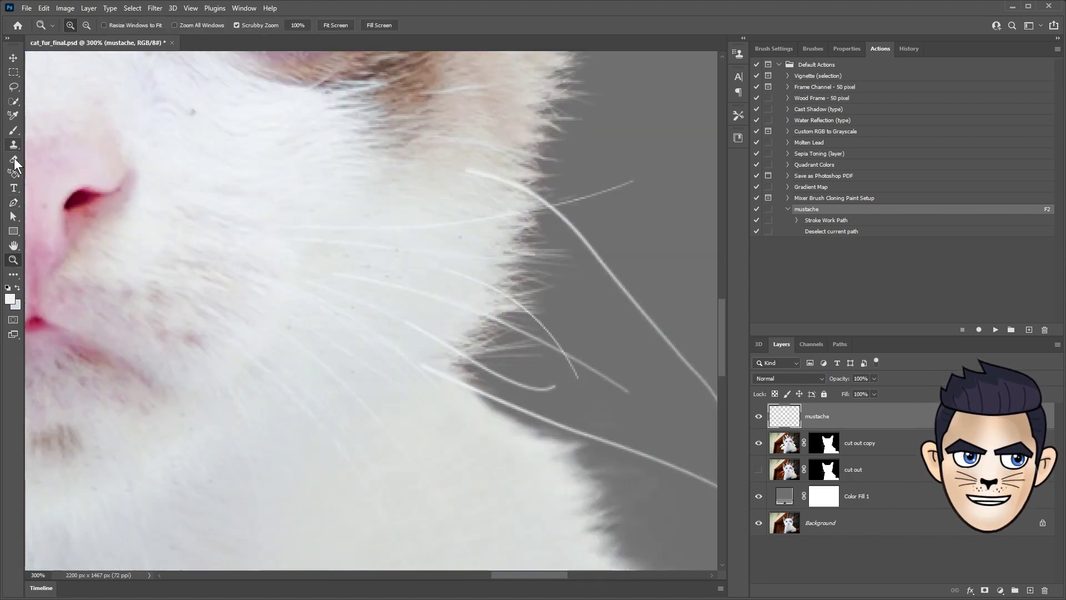
- Shrink the eraser and clean up stray whisker strokes around the eye
key(bracketleft)
key(bracketleft)
key(bracketleft)
key(bracketleft)
key(bracketleft)
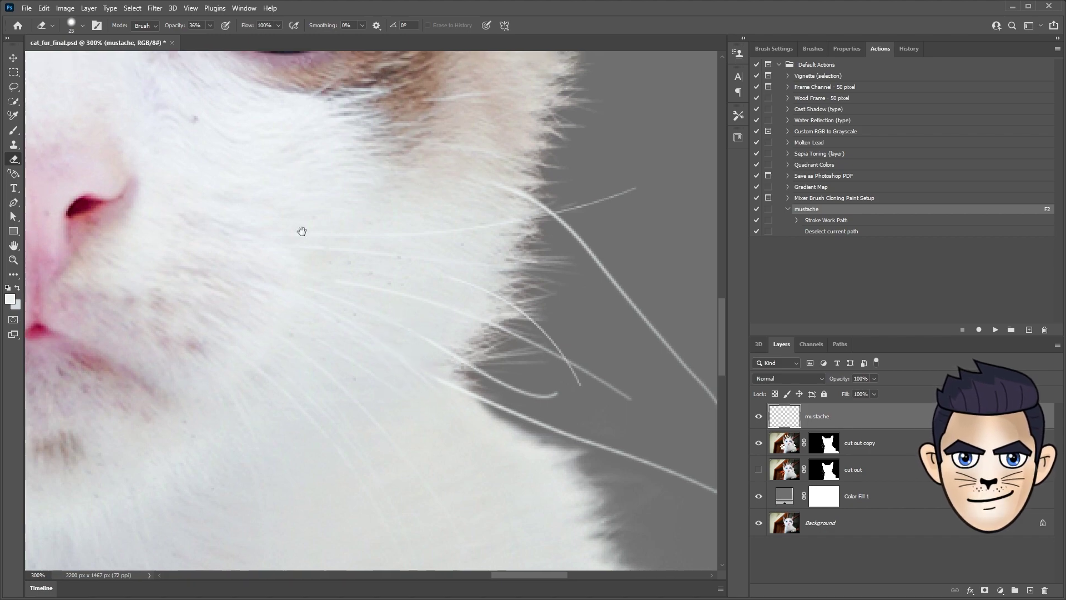
drag(300, 231, 548, 198)
scroll(448, 271, down, 3)
key(bracketleft)
key(bracketleft)
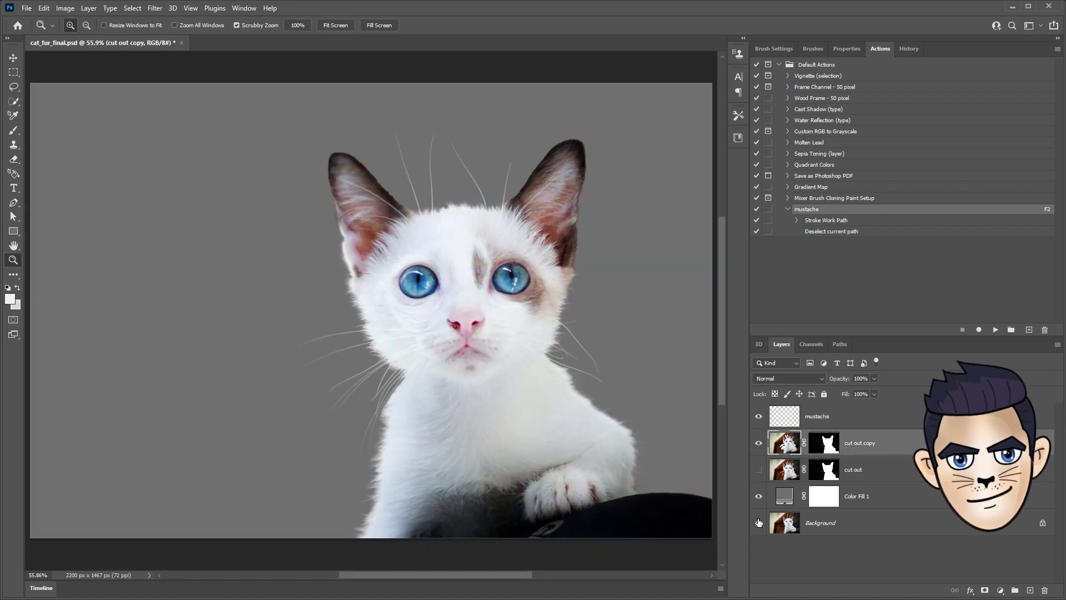
alt+click(758, 523)
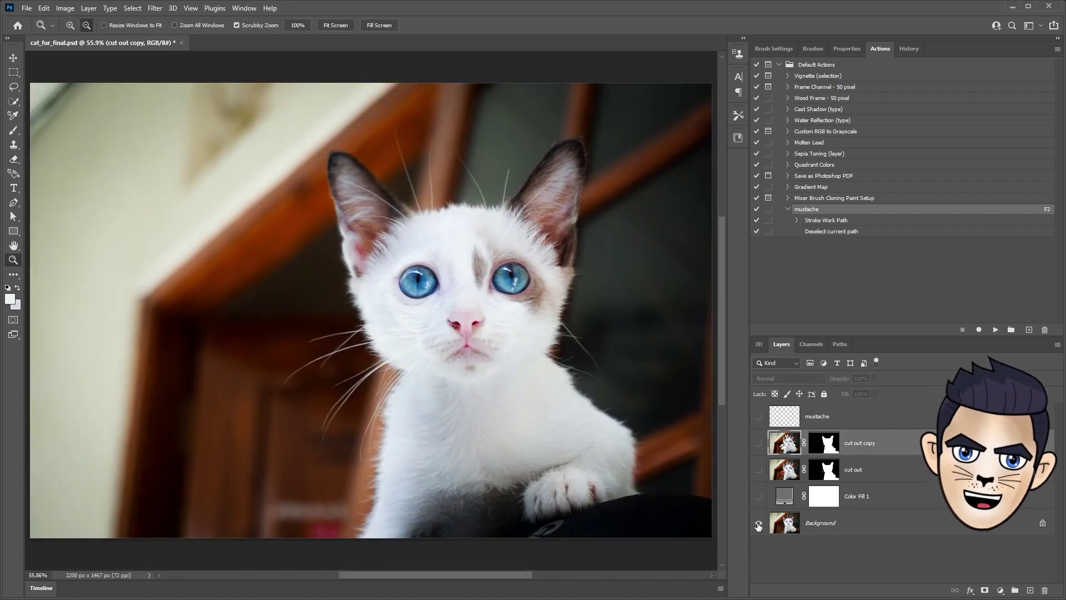
alt+click(758, 524)
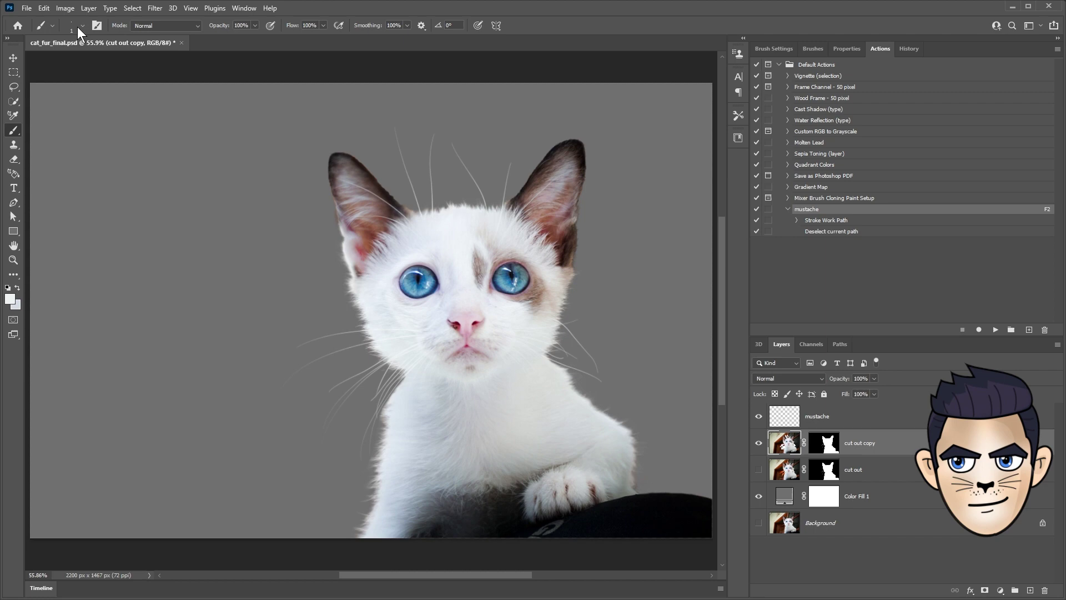
click(81, 27)
- Set the brush size to 3 px and save it as the preset 'cat mustache_500'
click(114, 47)
text(3)
key(Return)
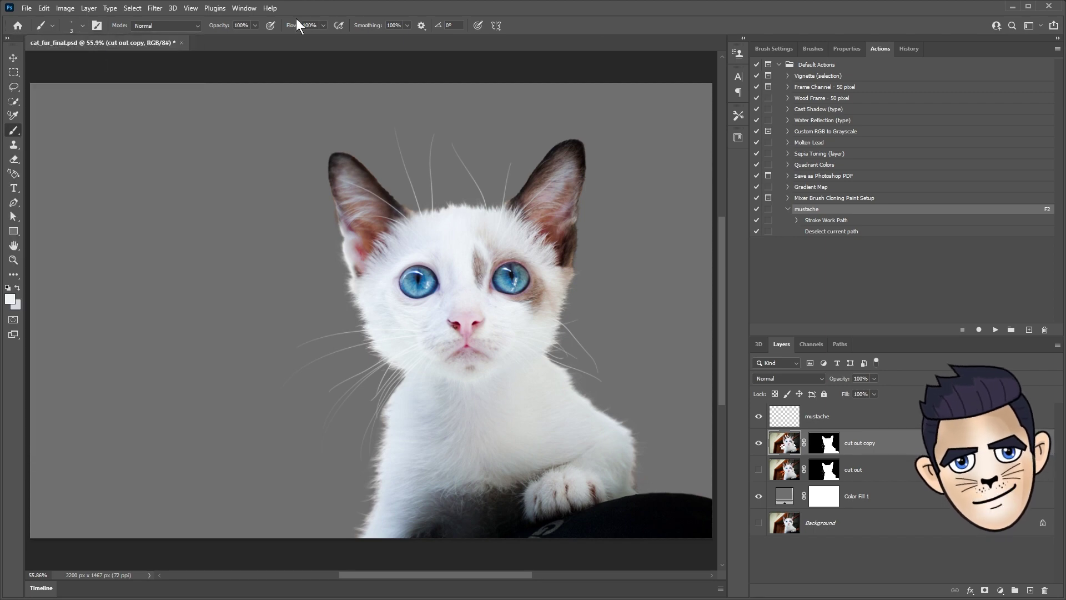
click(811, 49)
click(778, 50)
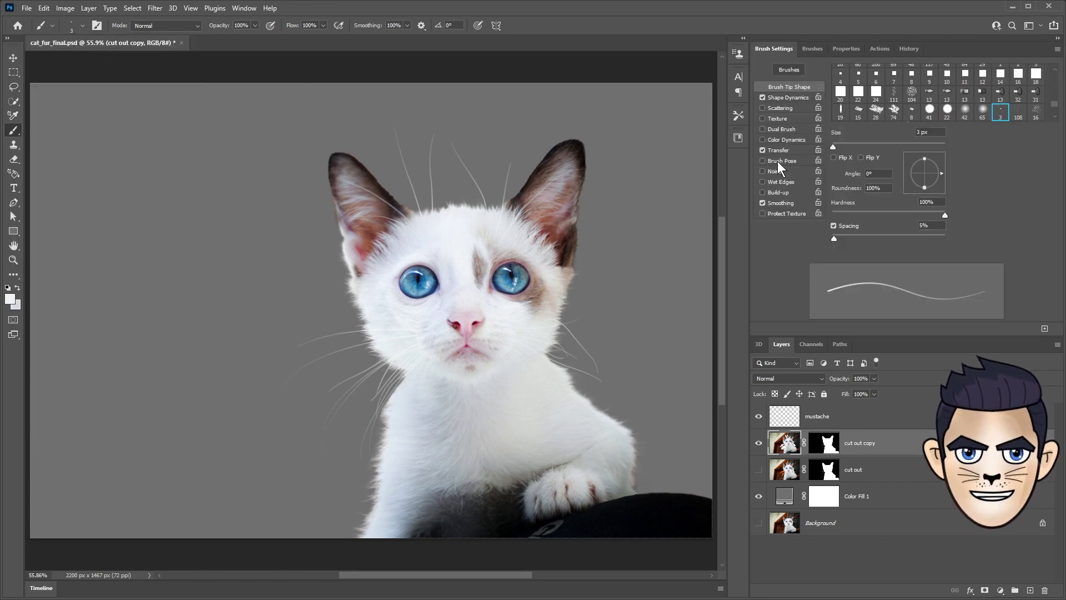
click(1044, 329)
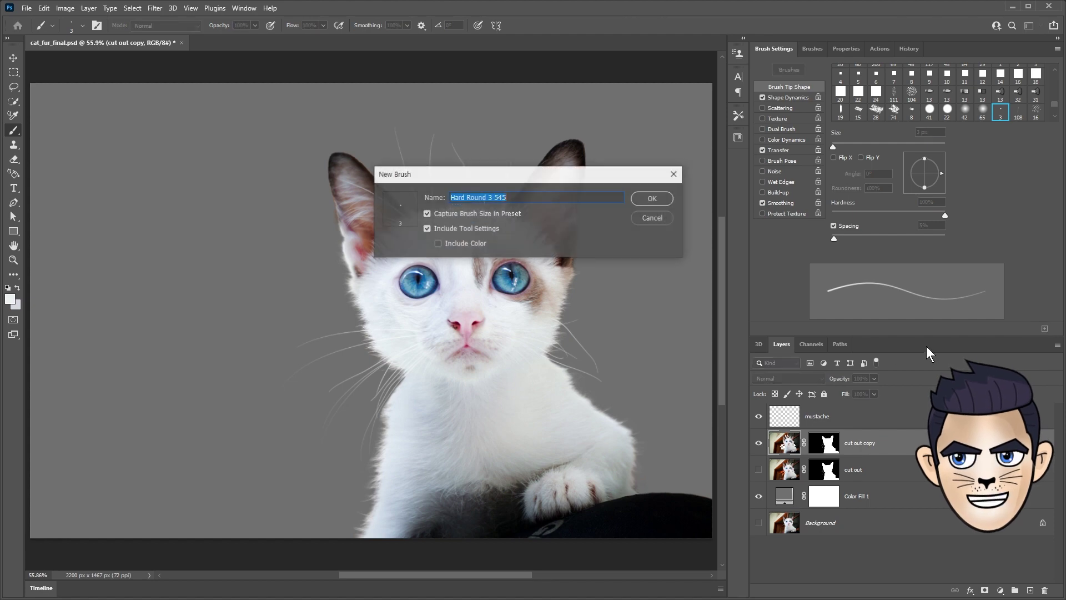
text(cat mustache_500)
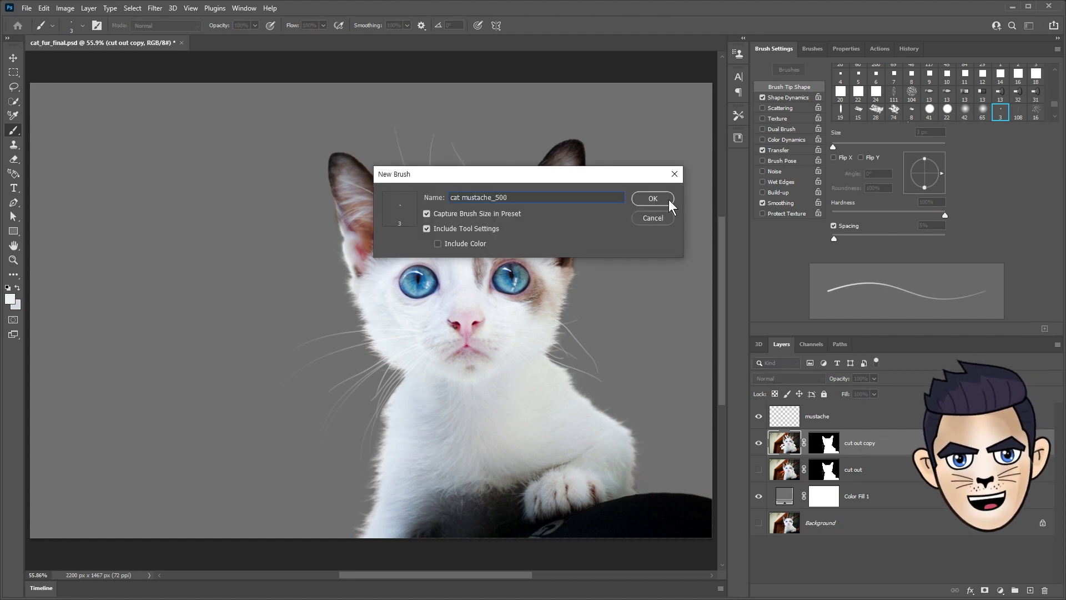
click(668, 201)
- Add a new empty layer above mustache and name it 'fur'
click(777, 49)
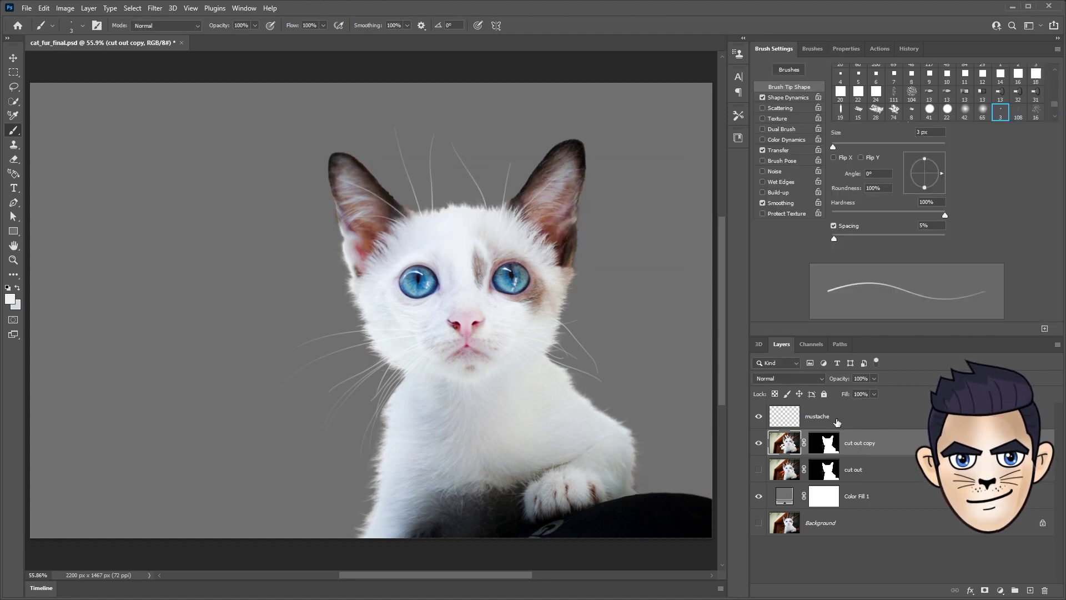
click(833, 416)
click(1030, 591)
double_click(817, 416)
text(fur)
key(Return)
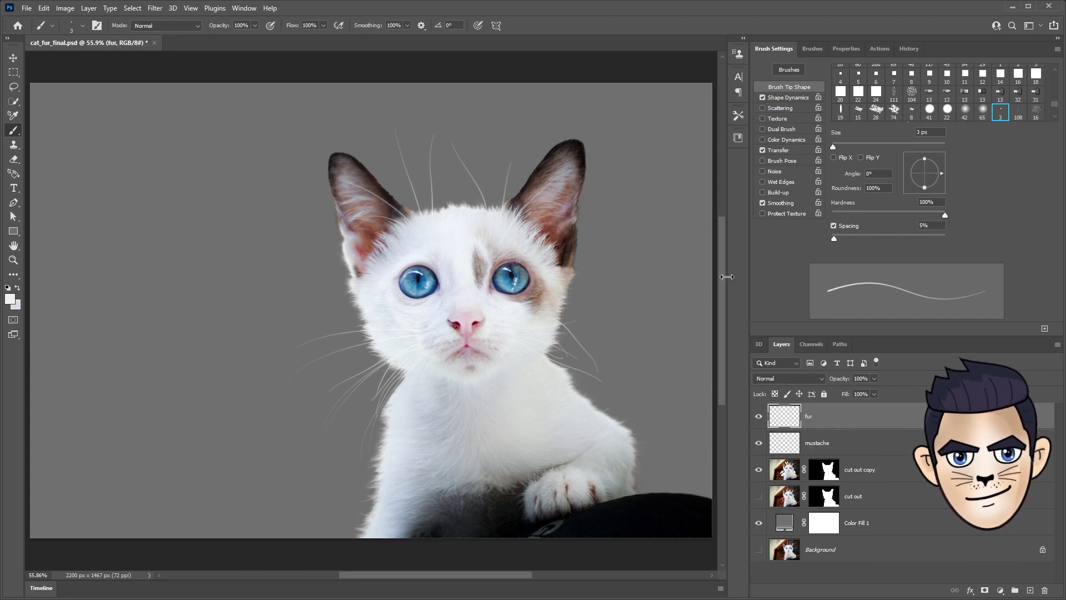
- Browse the Legacy Brushes folder in the brush presets and open the preset options menu
click(82, 25)
click(55, 233)
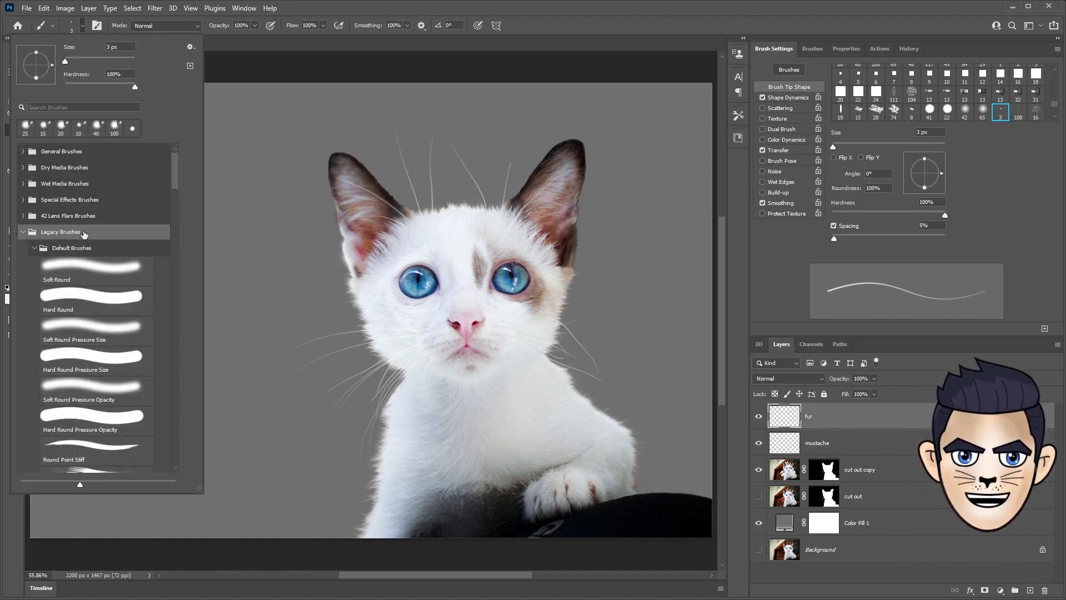
click(25, 233)
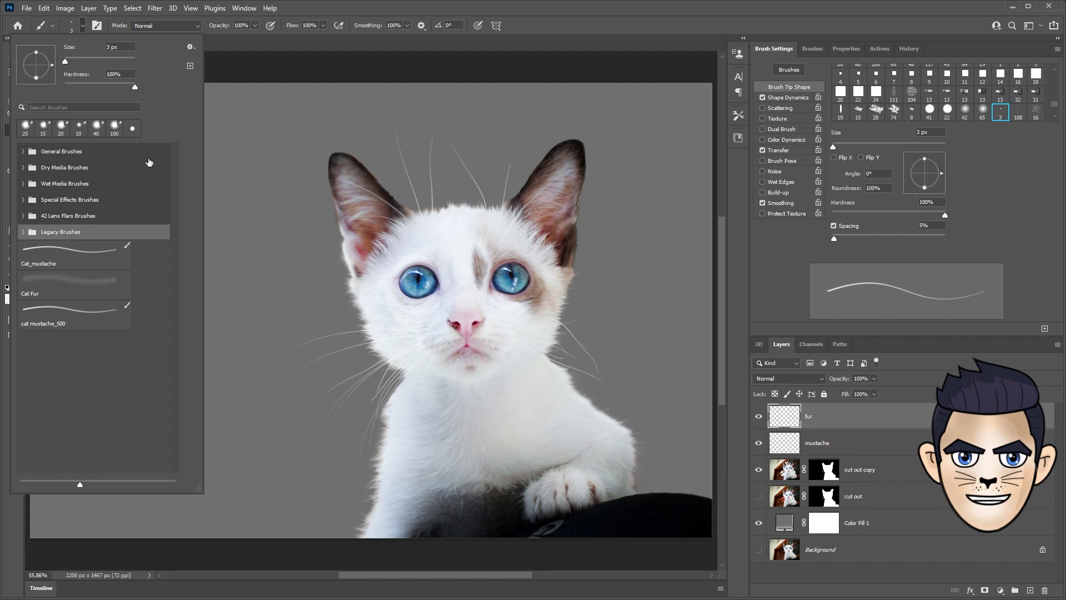
click(191, 47)
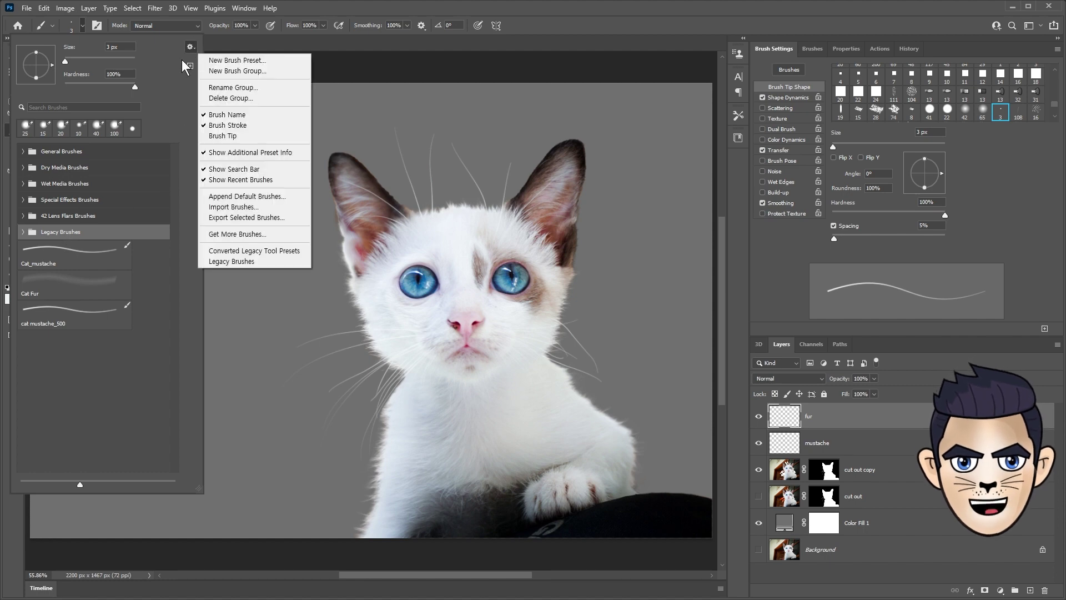
- Load the Legacy Brushes set and select the Dune Grass brush
click(230, 262)
click(23, 234)
mouse_move(174, 182)
mouse_down()
mouse_move(185, 331)
mouse_move(178, 280)
mouse_move(177, 308)
mouse_up()
scroll(107, 197, down, 10)
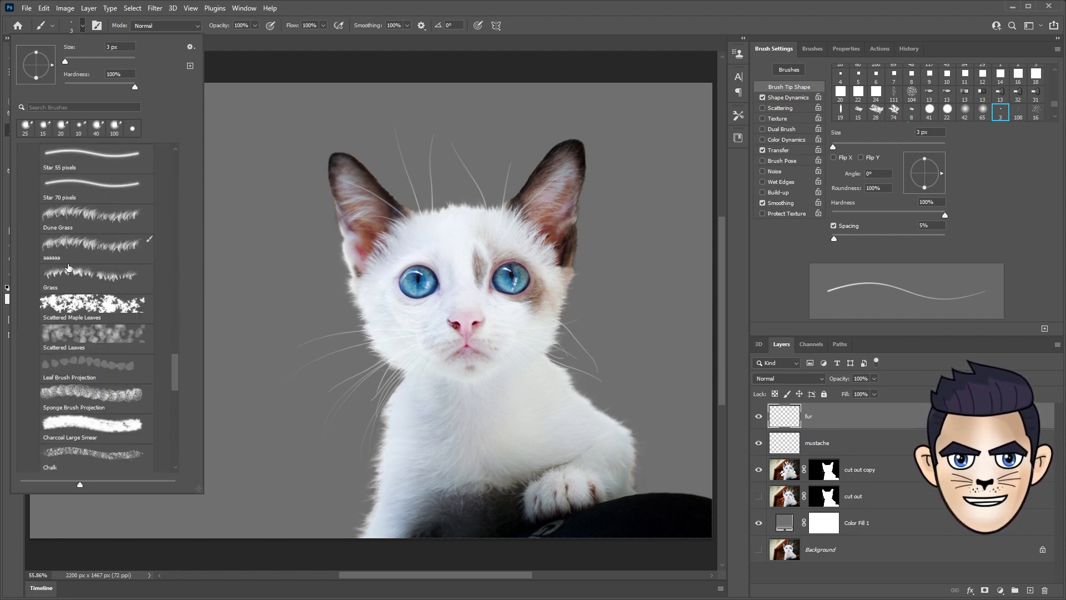
click(63, 220)
click(107, 226)
- Paint white Dune Grass fur test strokes and a ring, with Color Dynamics enabled
drag(105, 245, 239, 225)
mouse_move(164, 222)
mouse_down()
mouse_move(261, 195)
mouse_move(177, 167)
mouse_move(161, 222)
mouse_move(119, 225)
mouse_up()
click(780, 107)
click(786, 139)
mouse_move(158, 305)
mouse_down()
mouse_move(220, 294)
mouse_move(141, 369)
mouse_move(183, 278)
mouse_move(130, 367)
mouse_move(224, 364)
mouse_up()
drag(219, 258, 294, 254)
click(788, 96)
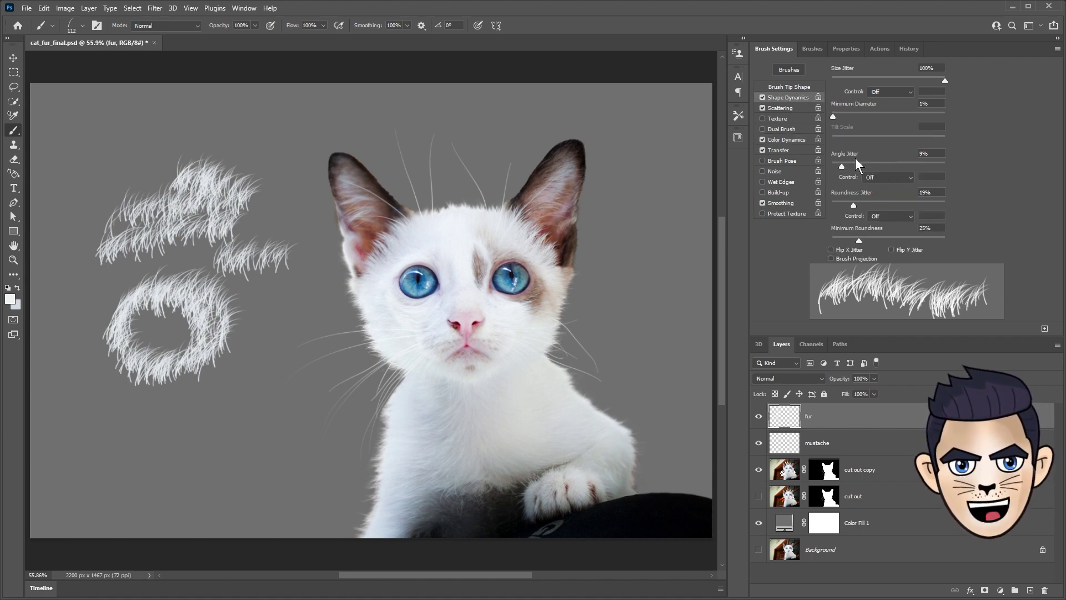
- Set Shape Dynamics angle jitter control to Direction and paint test fur along the head
click(896, 178)
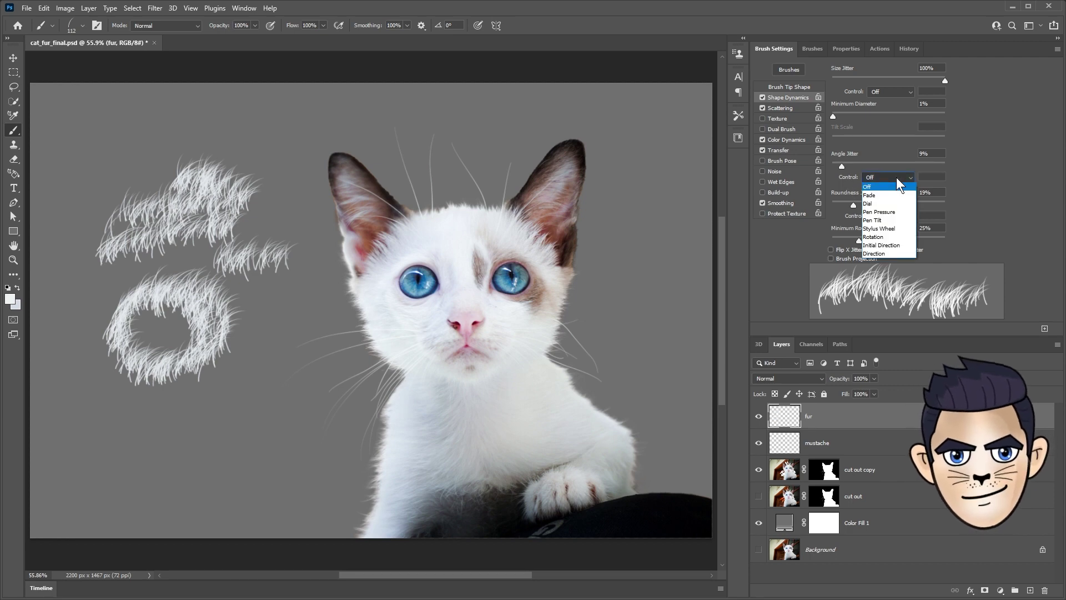
click(880, 254)
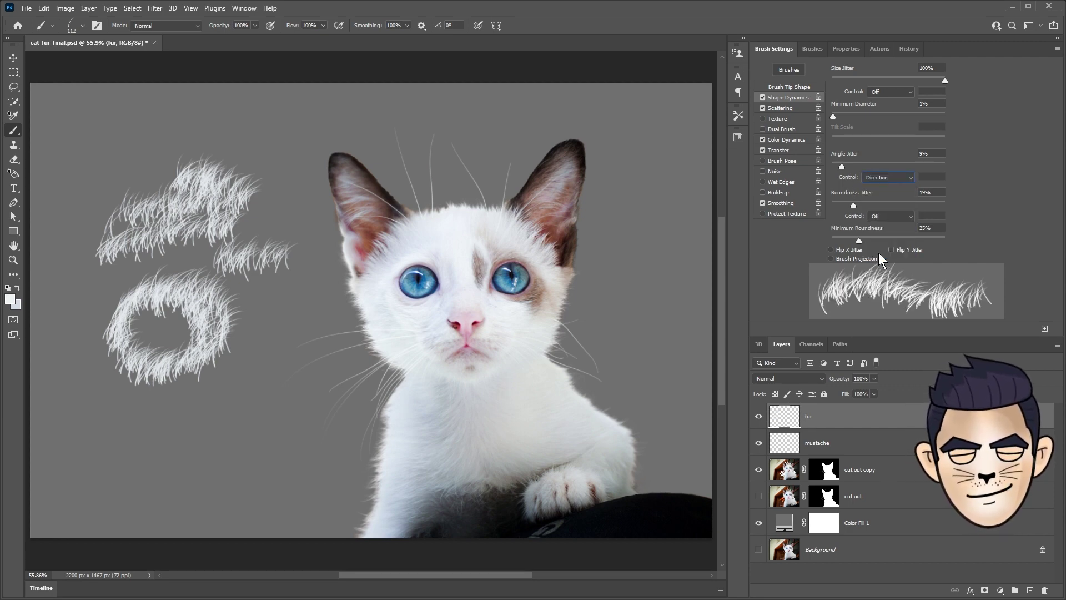
drag(244, 130, 243, 161)
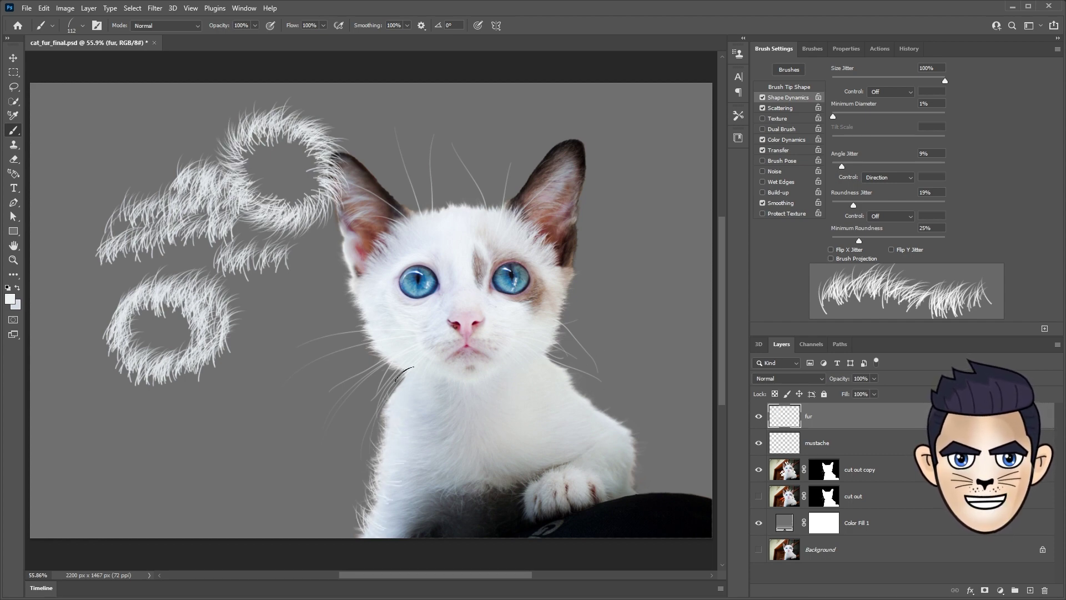
mouse_move(367, 255)
mouse_down()
mouse_move(519, 218)
mouse_move(601, 447)
mouse_up()
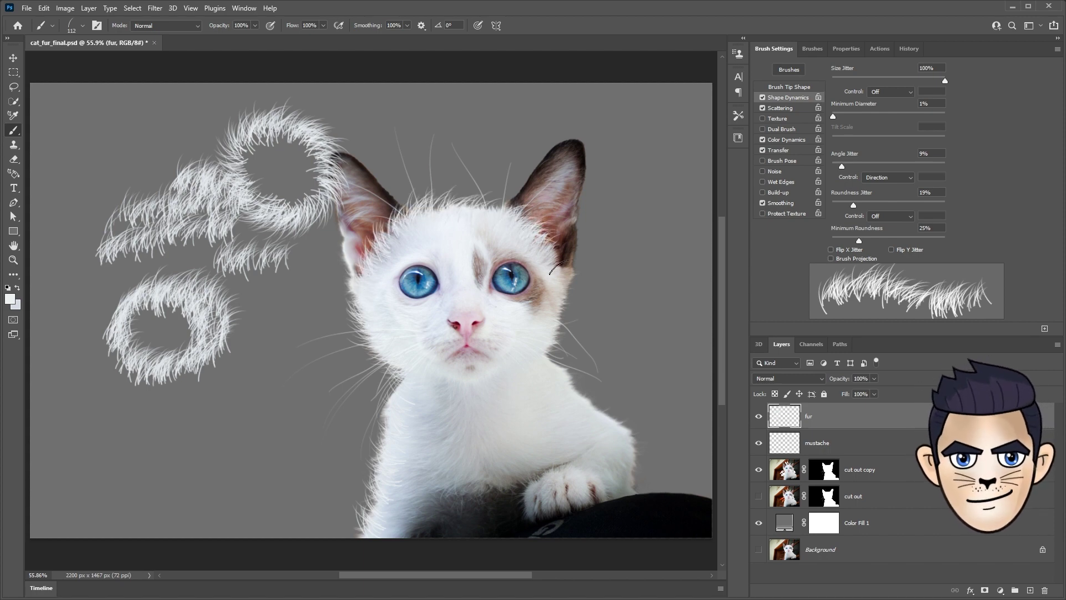
- Zoom in and paint fur strokes beside the kitten's right side, cheek and shoulder
double_click(14, 260)
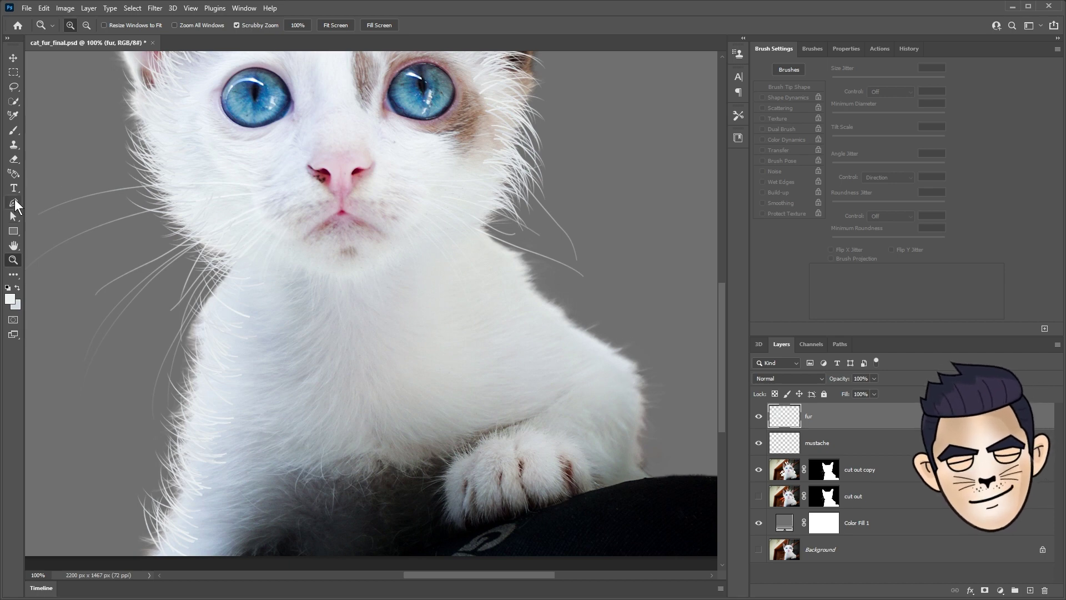
click(13, 130)
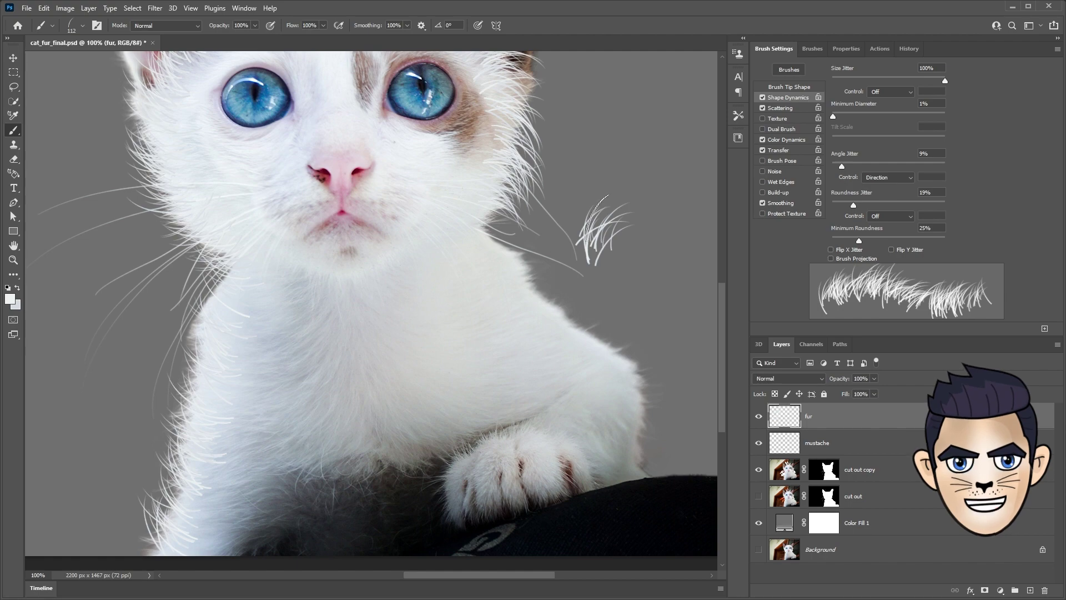
scroll(554, 155, down, 1)
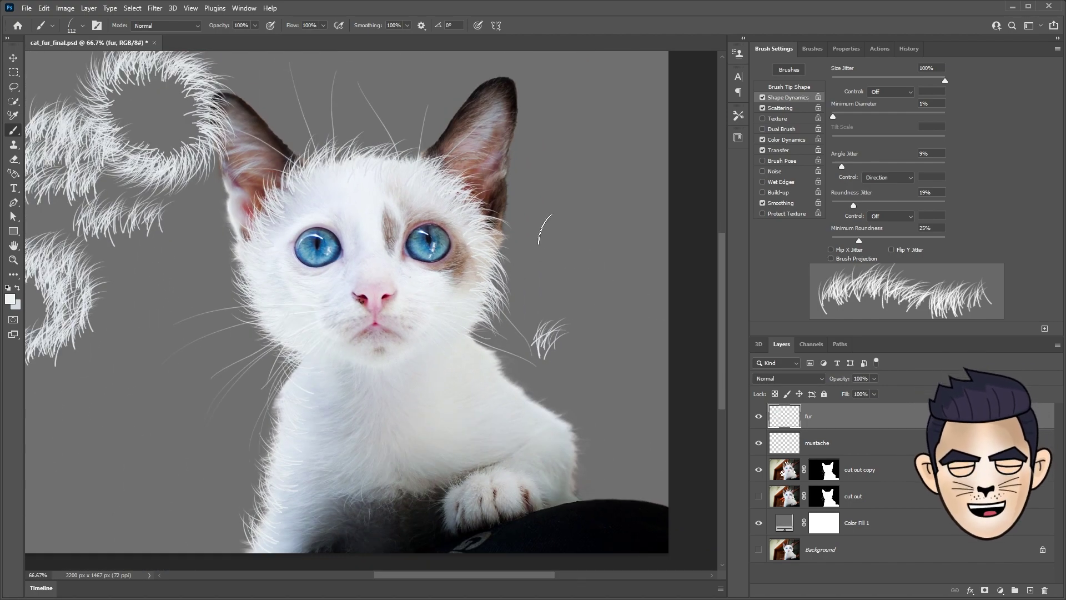
drag(545, 228, 650, 232)
drag(651, 276, 532, 286)
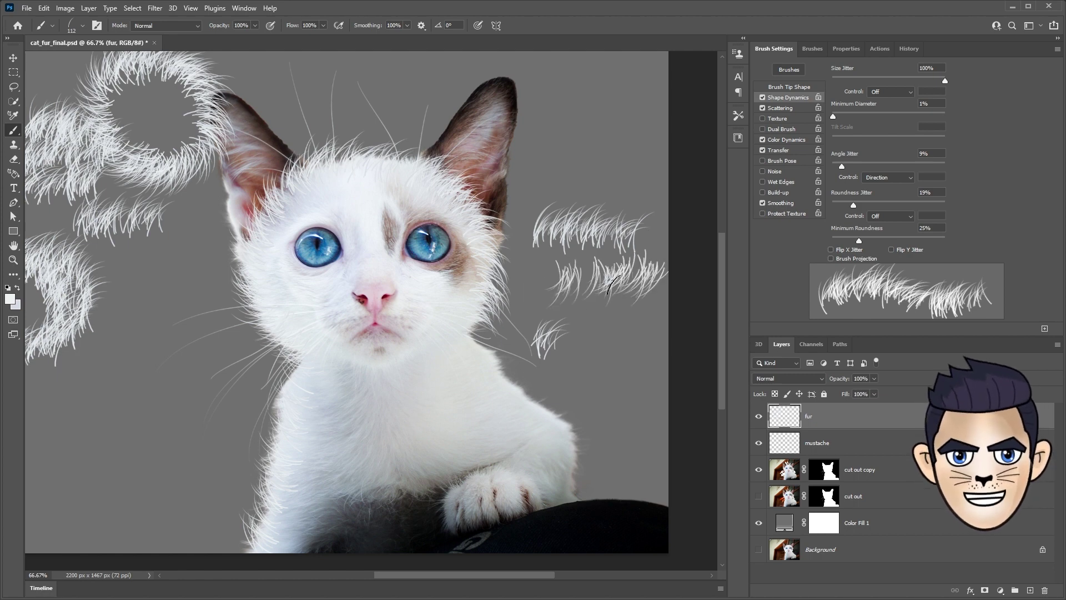
drag(481, 344, 517, 401)
drag(575, 430, 588, 414)
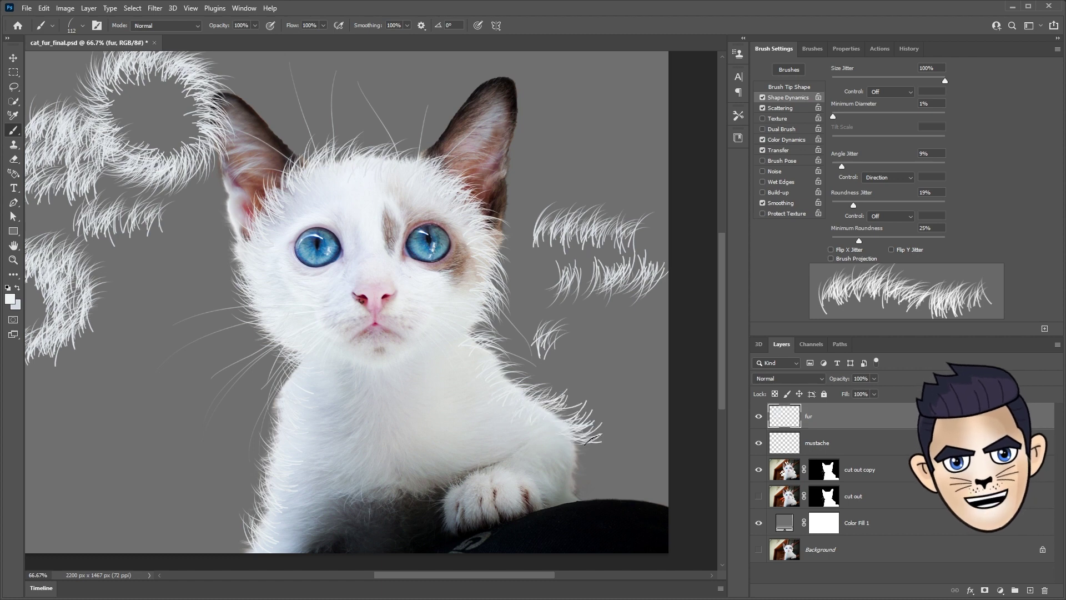
- Paint fur strands at the lower left, enlarge the brush to 500 px, and select the fur layer
drag(204, 254, 396, 249)
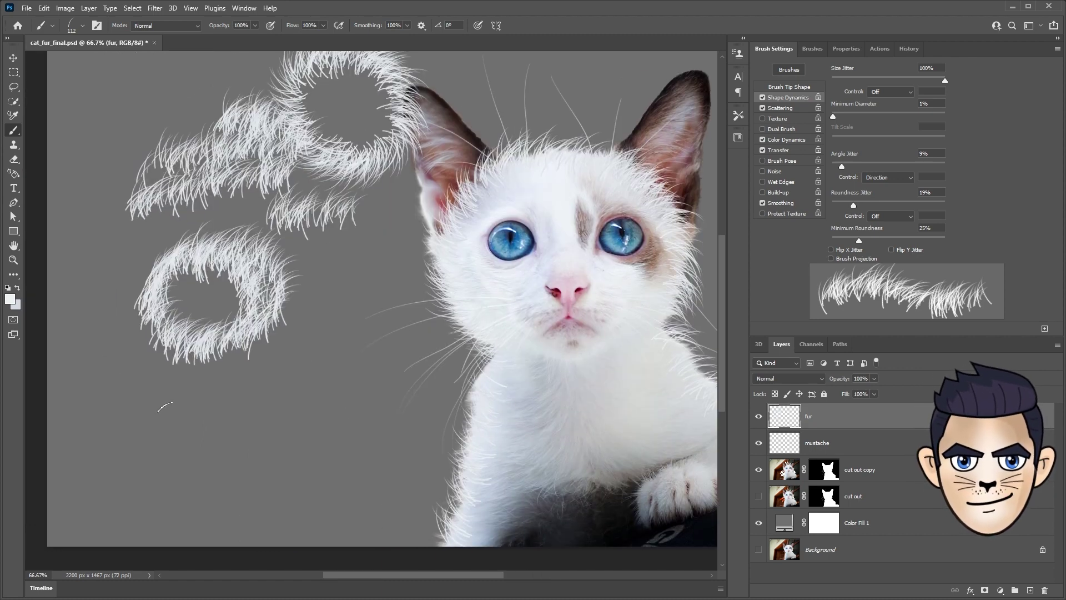
drag(147, 426, 236, 414)
scroll(195, 317, right, 3)
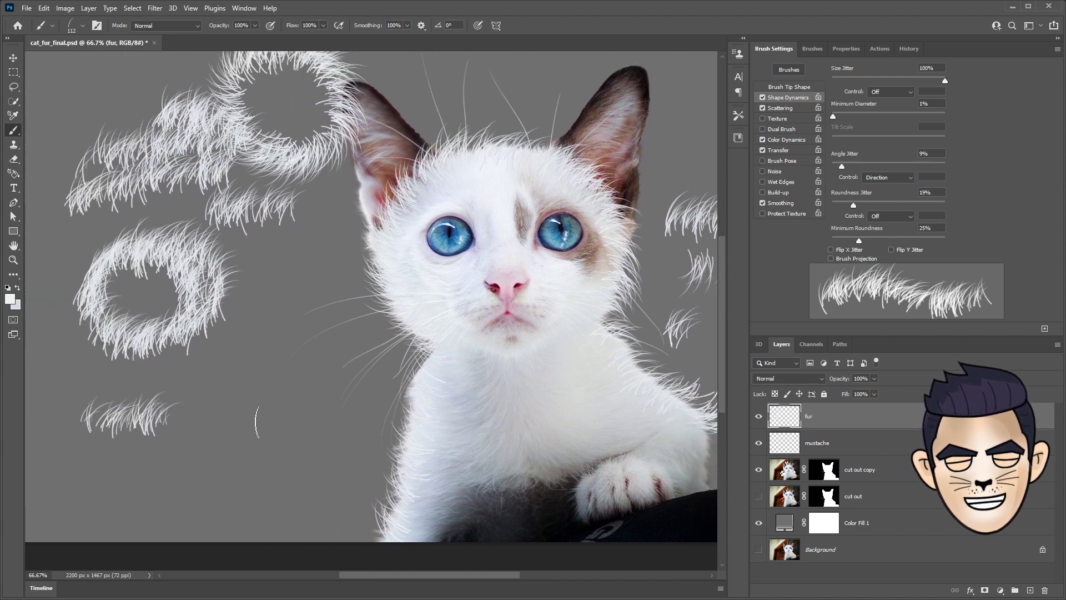
key(bracketright)
key(bracketright)
key(bracketright)
key(bracketright)
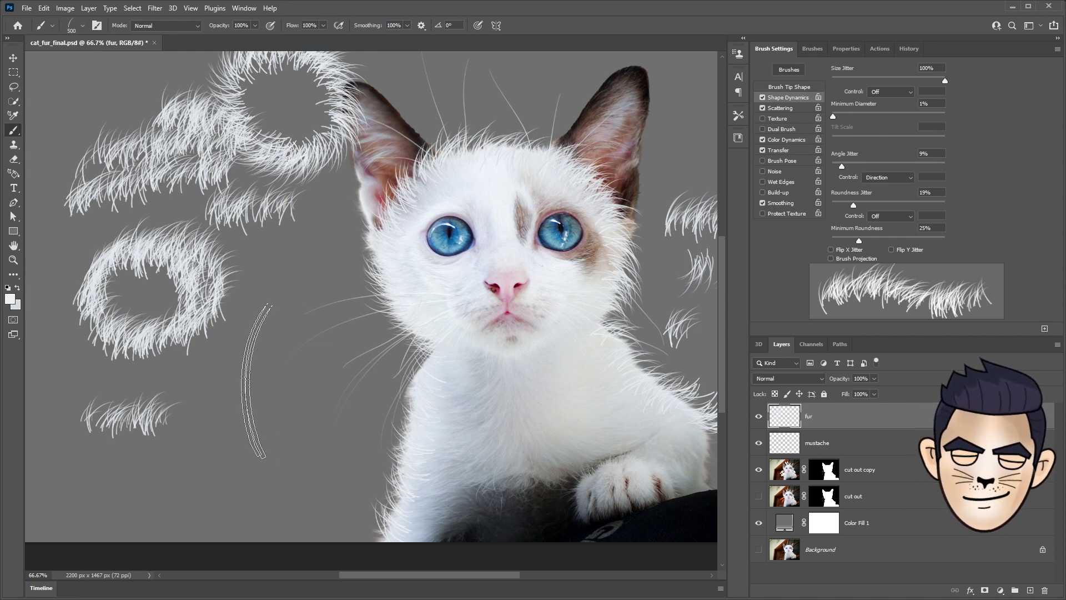
key(v)
ctrl+click(784, 420)
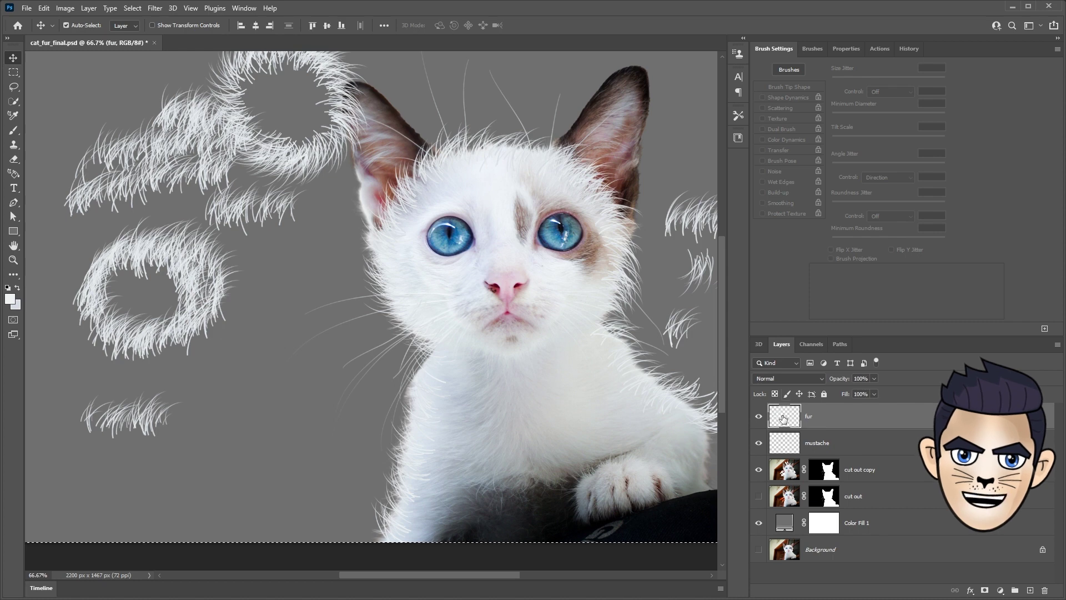
- Delete the test fur and place a fixed 120×120 px square selection left of the kitten
key(Delete)
drag(523, 313, 439, 313)
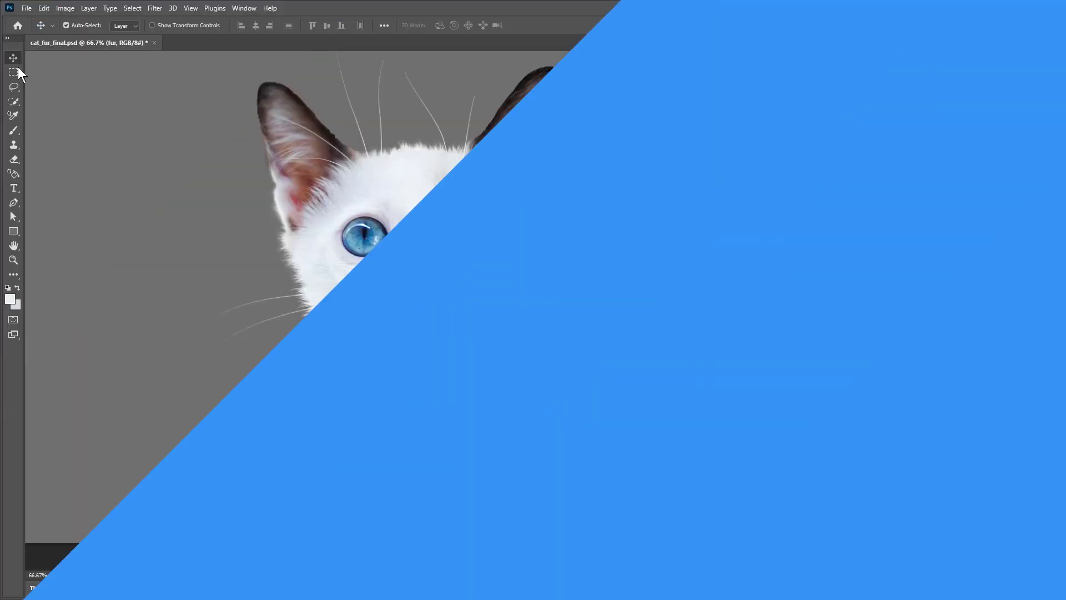
click(14, 73)
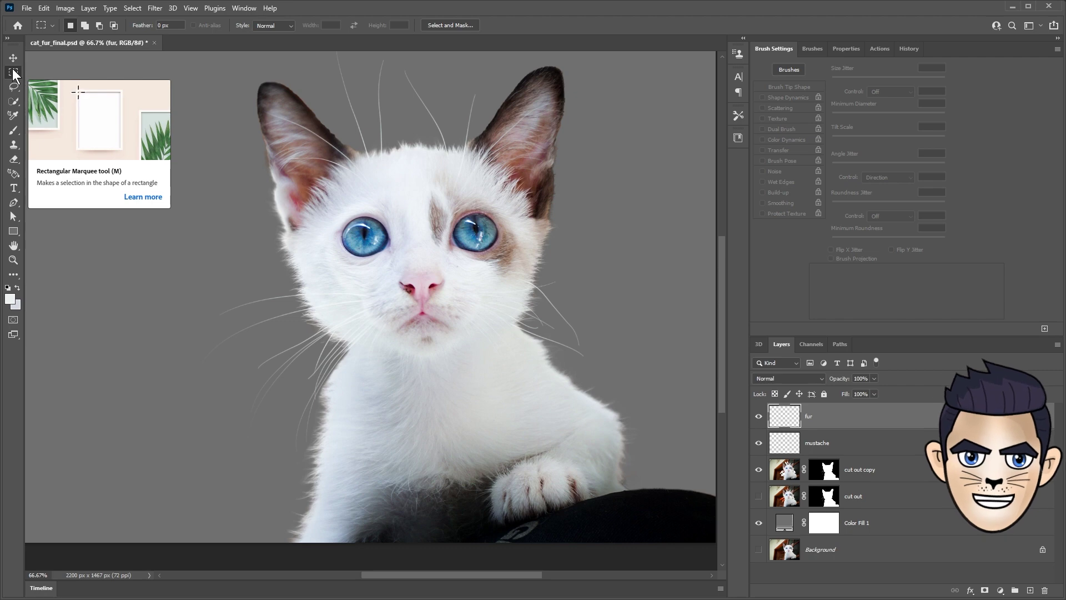
click(271, 52)
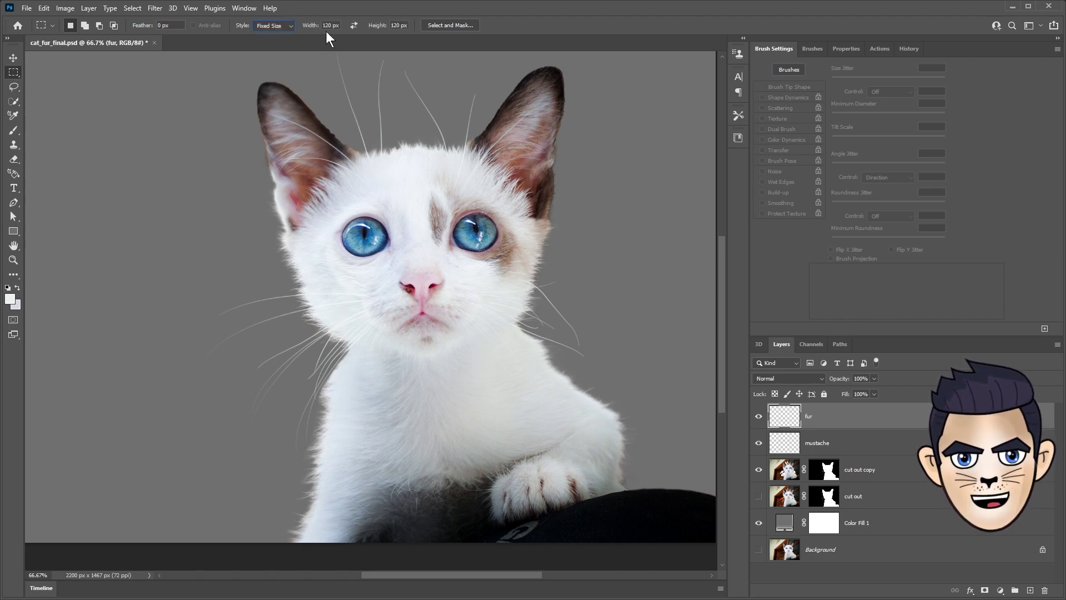
click(149, 181)
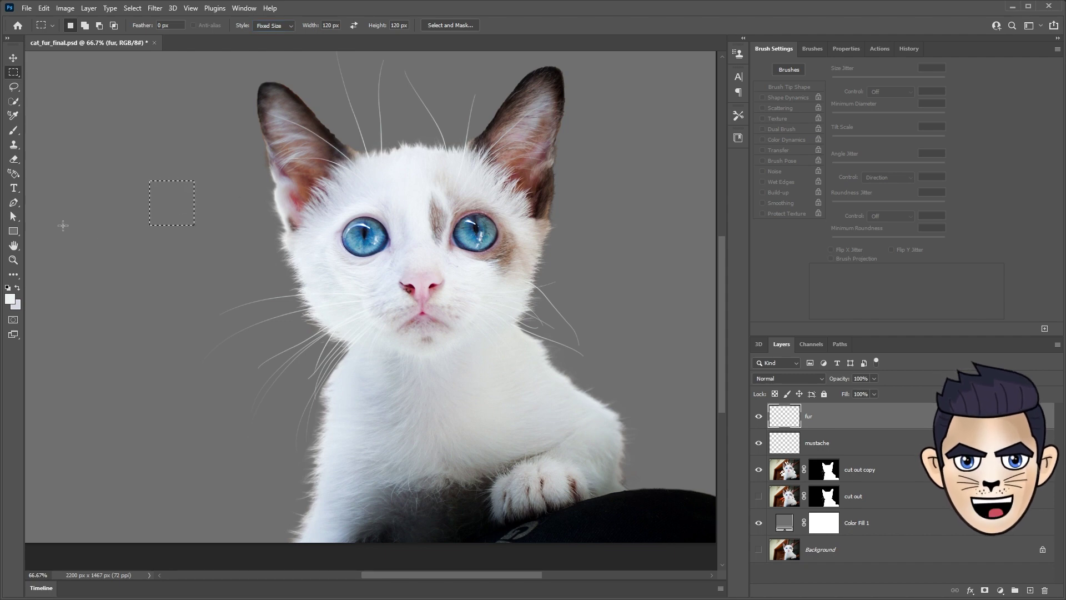
- Zoom into the square and draw a gently curved single-hair path inside it
click(13, 259)
click(171, 202)
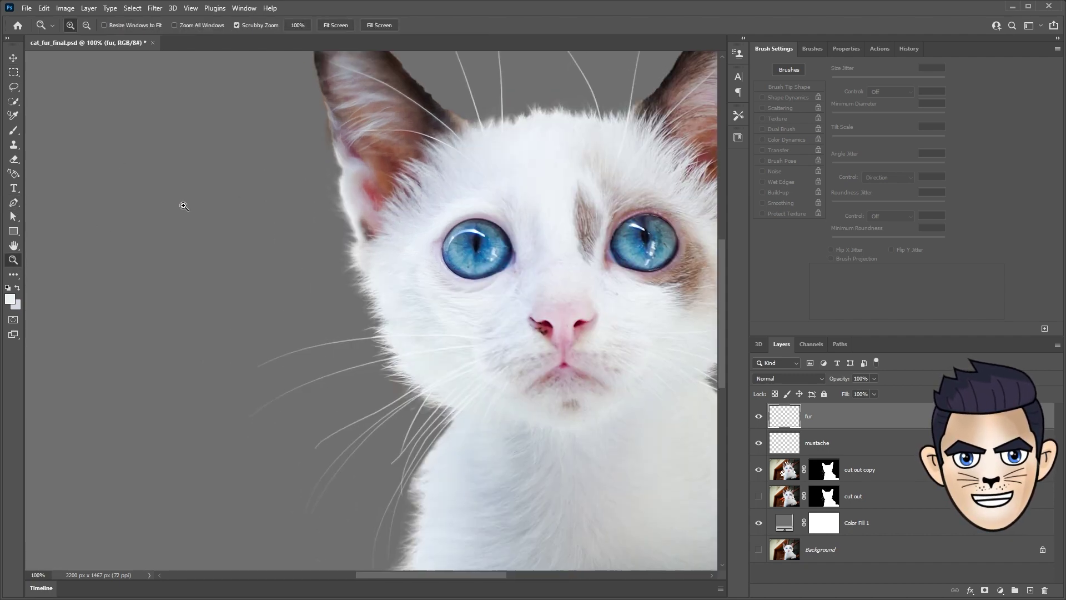
click(386, 241)
key(p)
drag(361, 310, 361, 350)
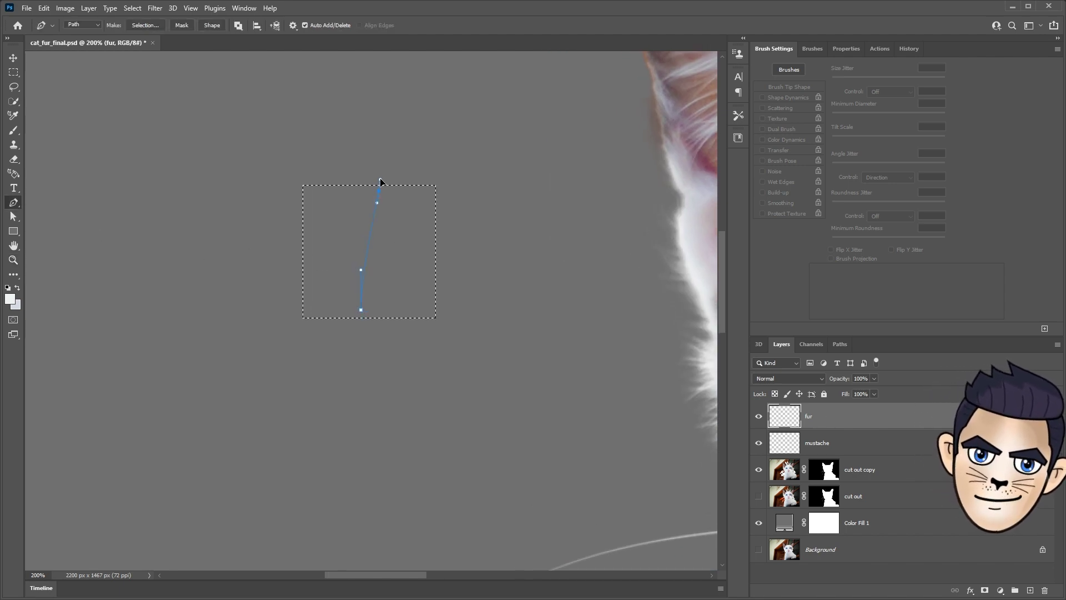
drag(388, 162, 391, 163)
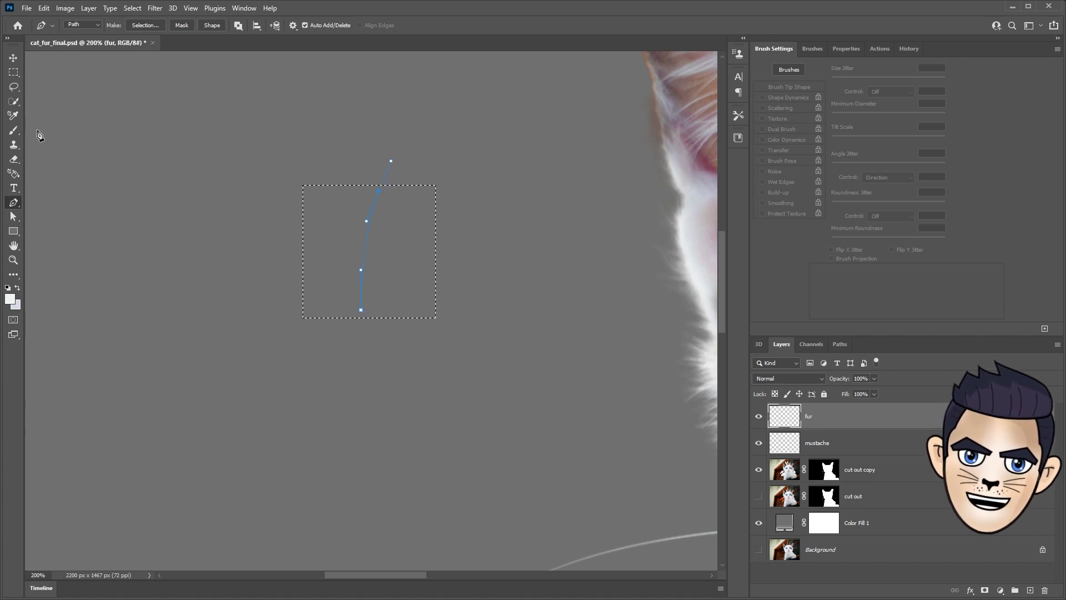
key(b)
right_click(22, 157)
click(22, 152)
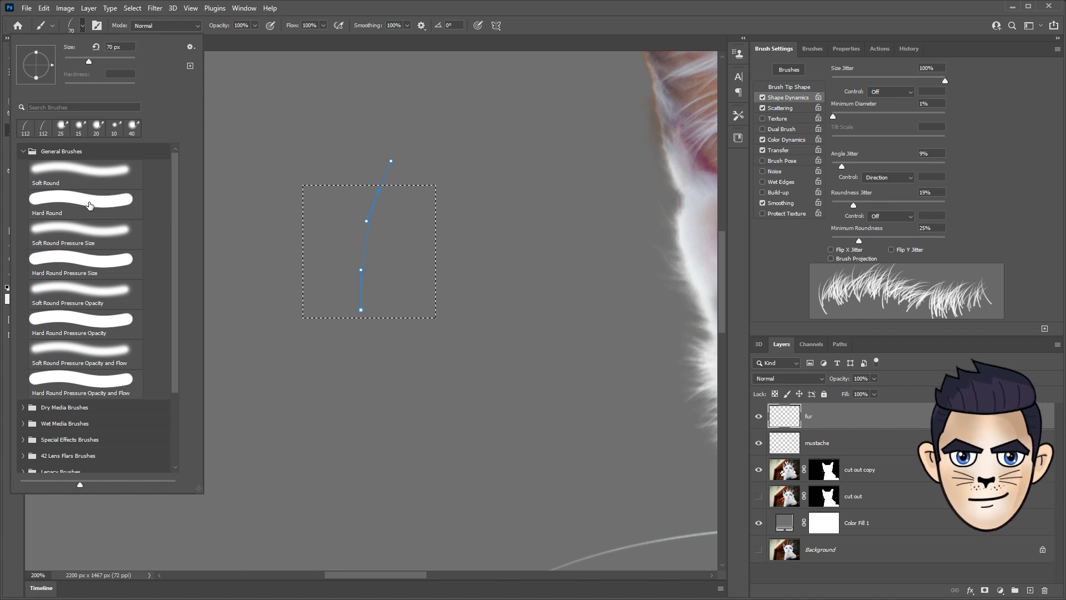
- Choose the Hard Round brush at 2 px
click(64, 212)
click(121, 47)
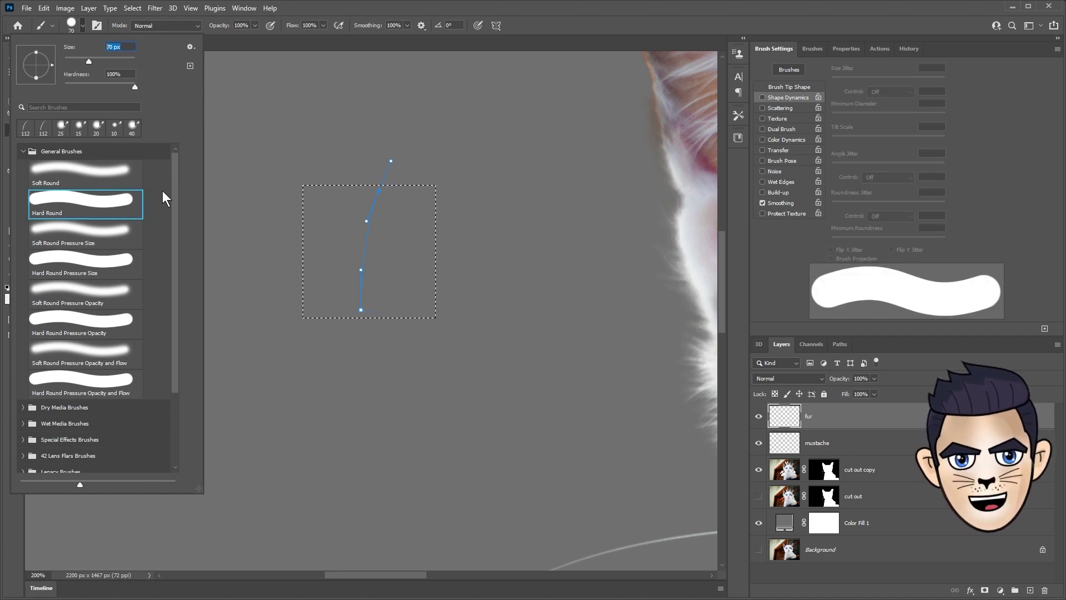
text(2)
key(Return)
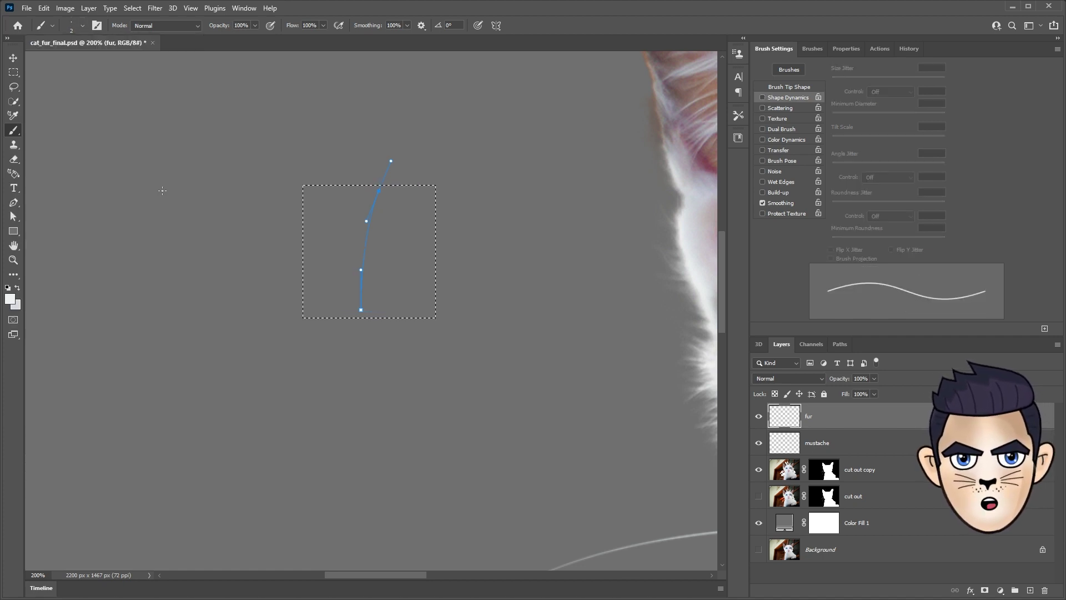
- Tie brush size and opacity to Pen Pressure via Shape Dynamics and Transfer, minimum 20%
click(786, 86)
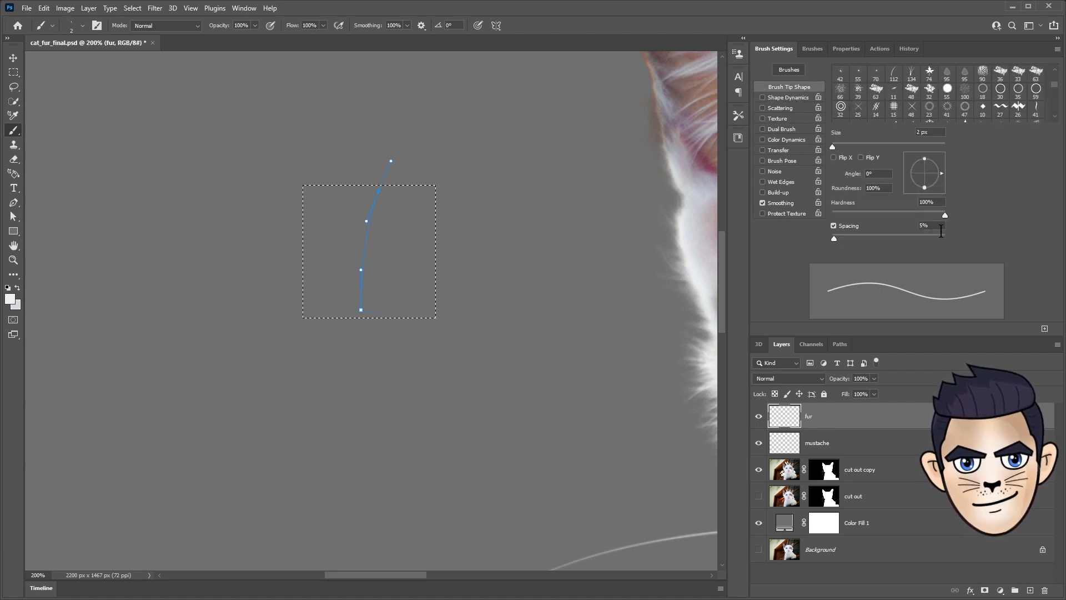
click(783, 98)
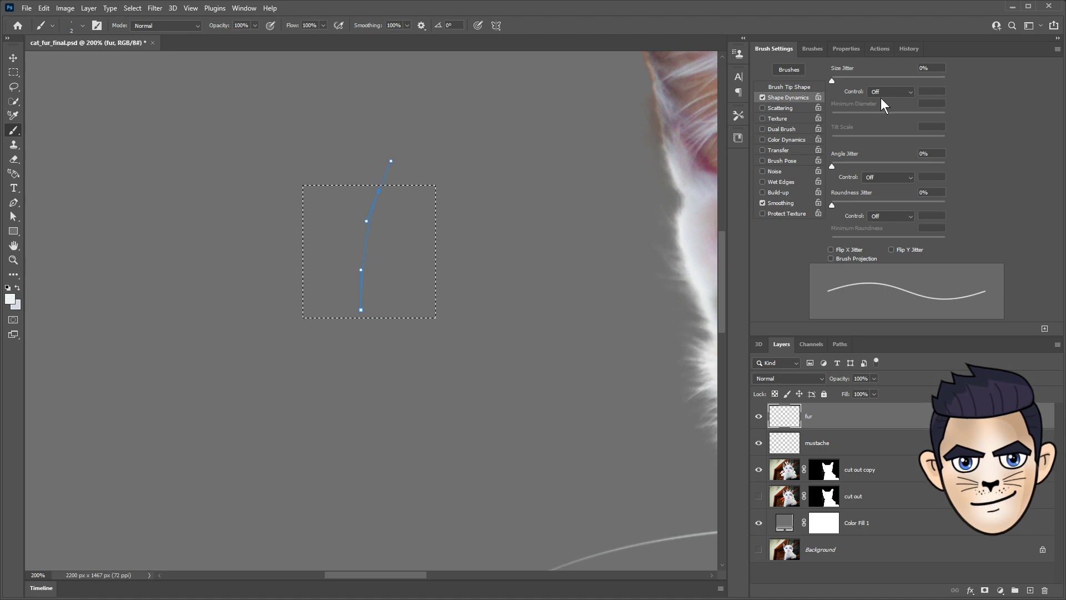
click(895, 92)
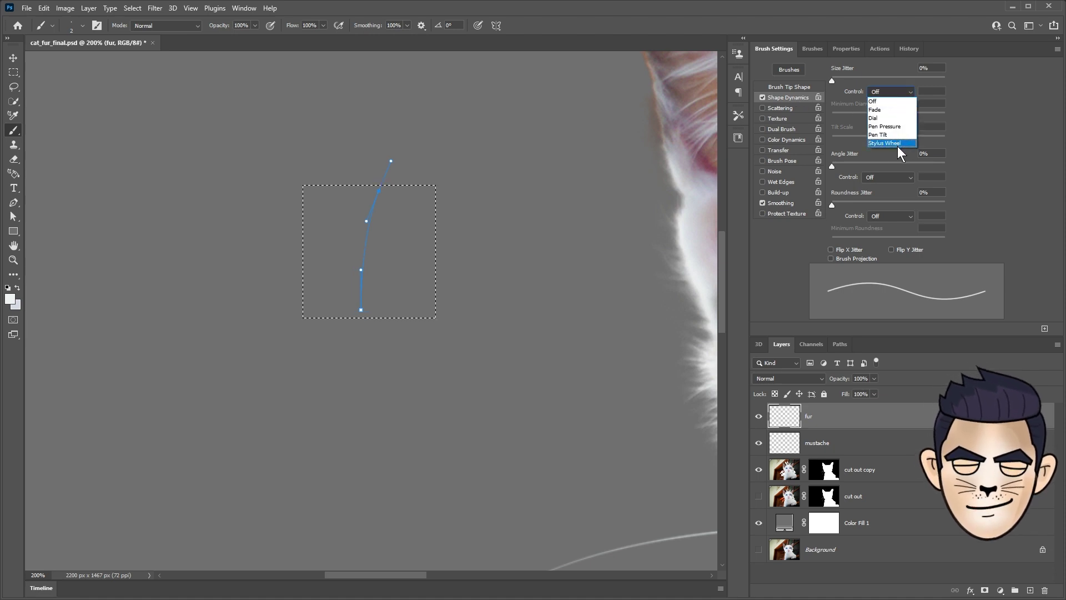
click(899, 127)
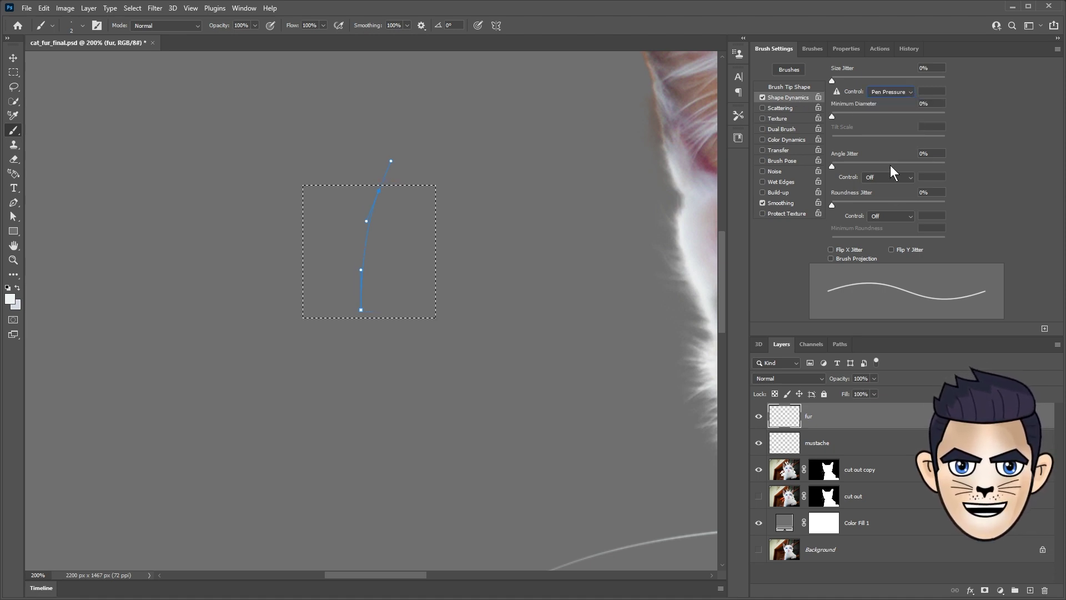
click(928, 104)
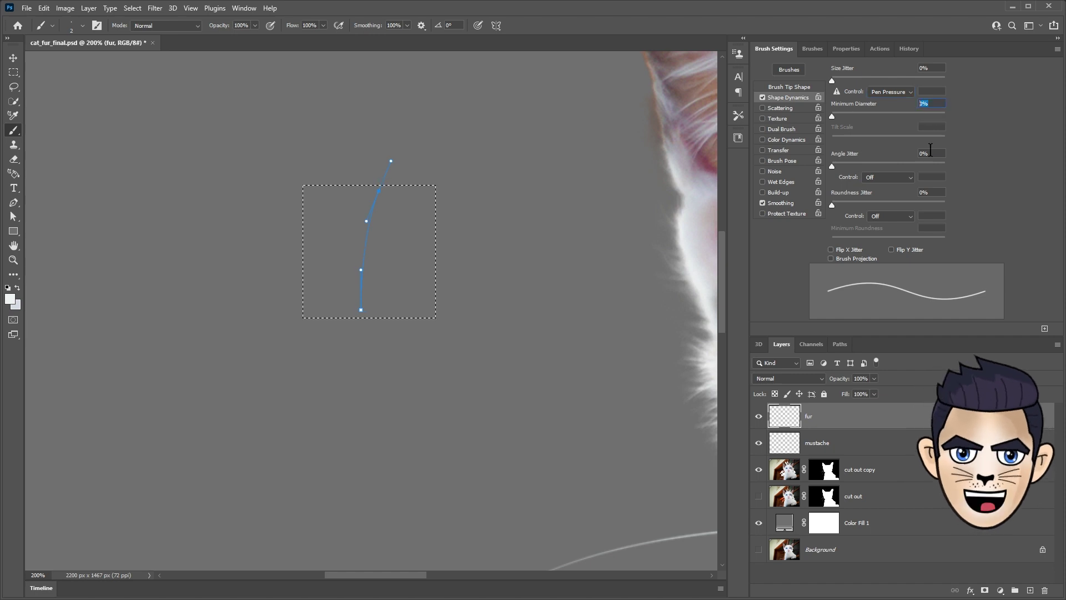
text(20)
click(778, 151)
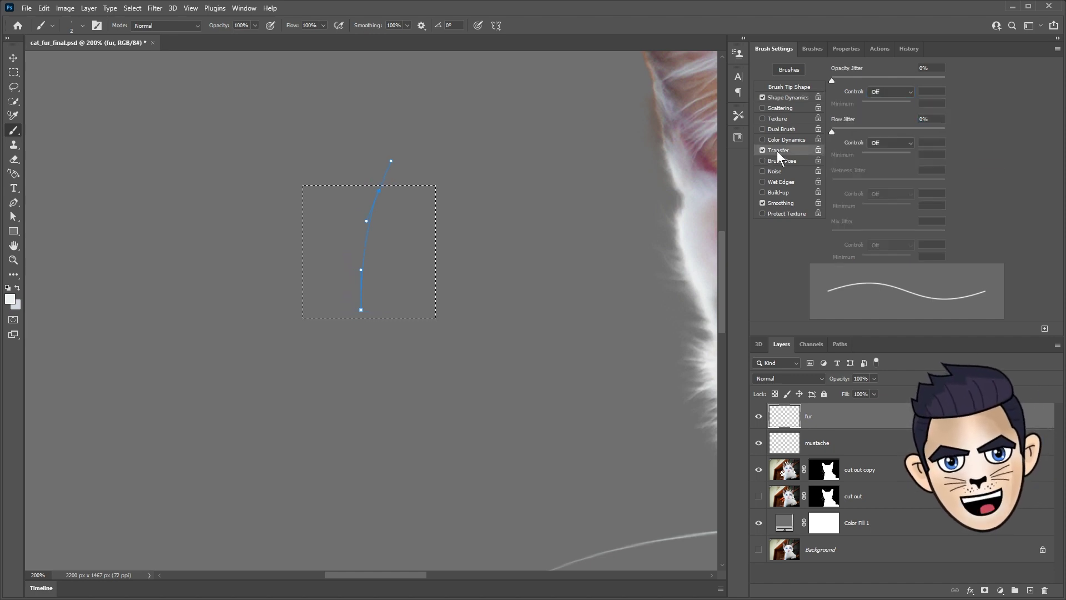
click(891, 92)
click(887, 124)
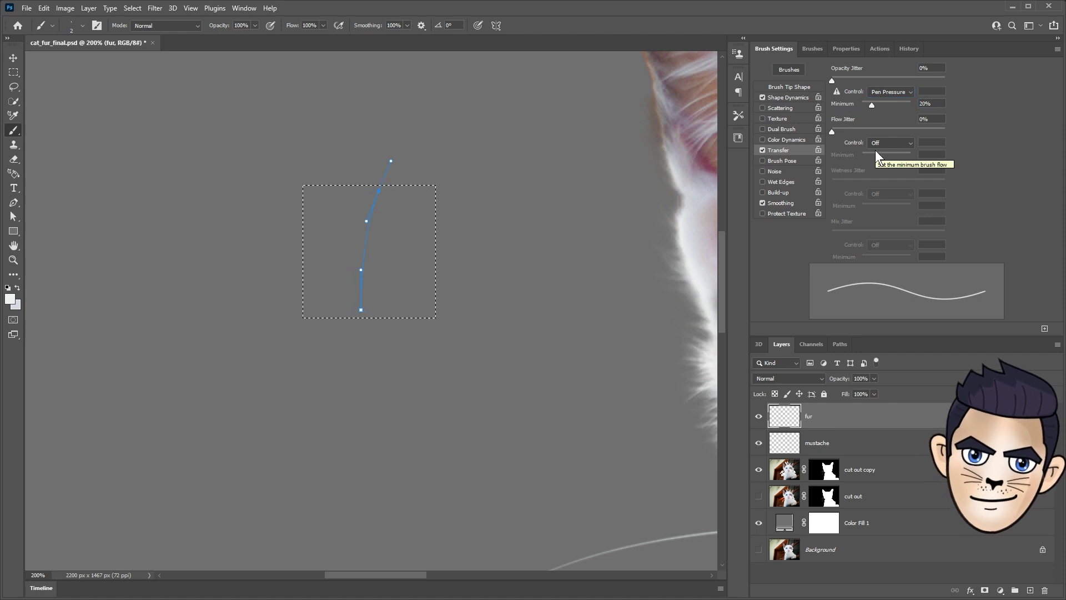
key(p)
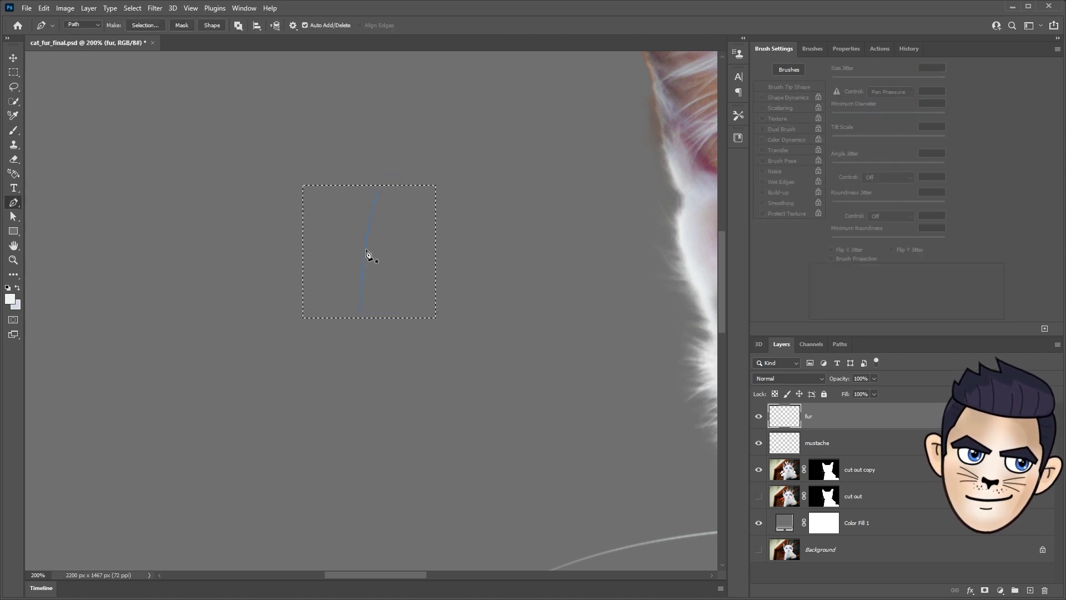
- Stroke the hair path with the brush using Simulate Pressure, hide the path and deselect
right_click(365, 251)
click(397, 340)
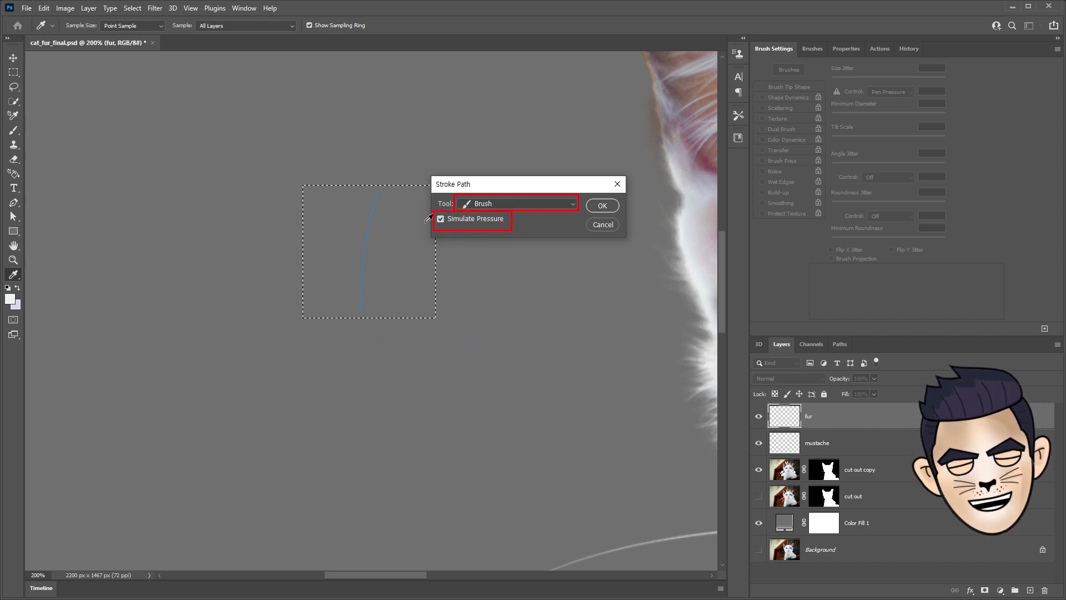
click(600, 205)
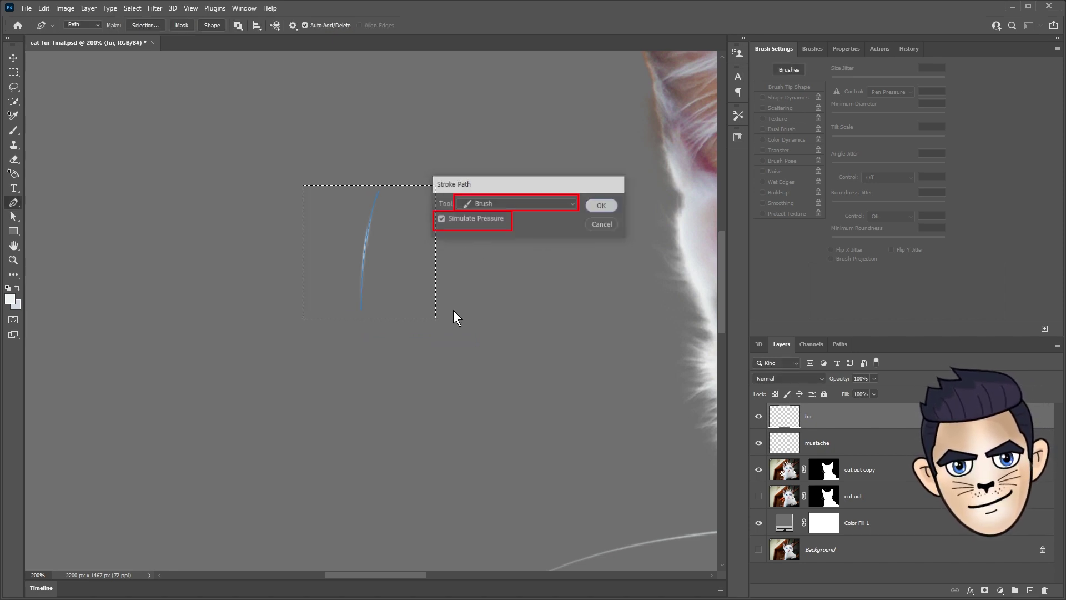
key(Return)
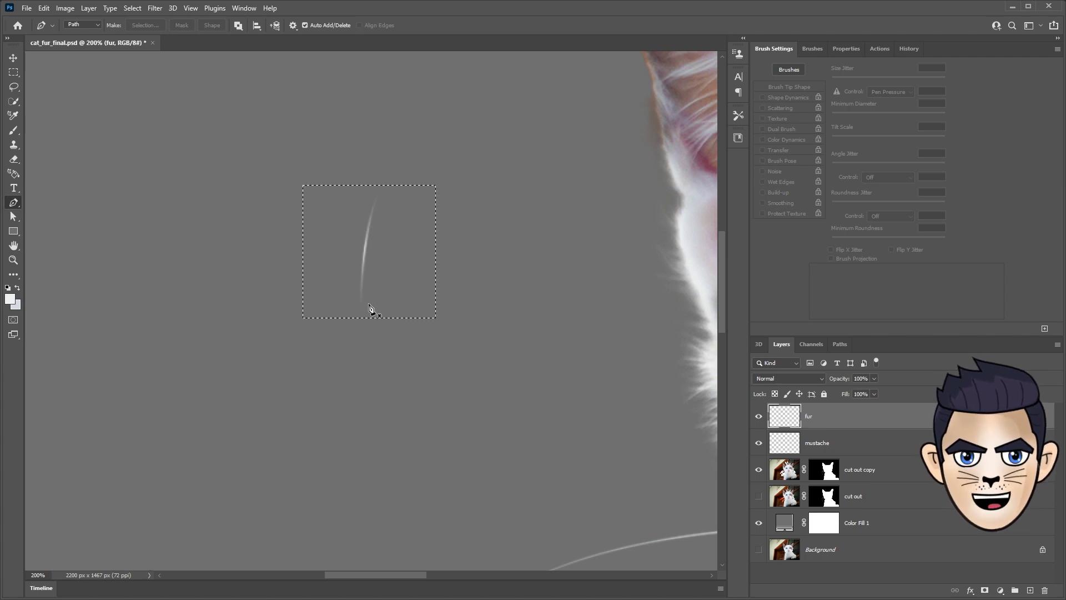
click(13, 260)
key(ctrl+d)
double_click(13, 261)
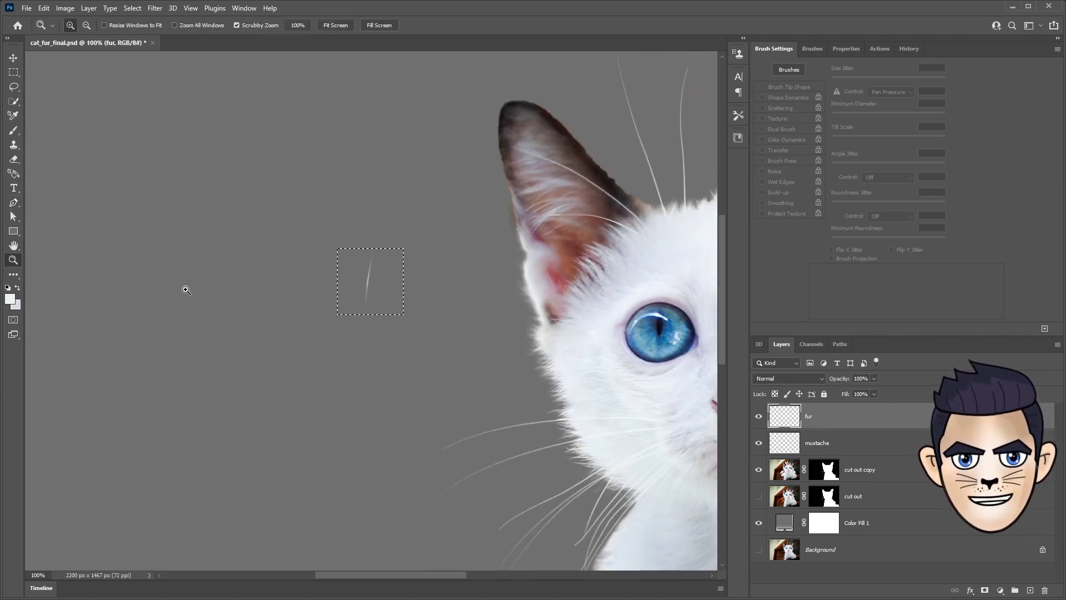
key(ctrl+d)
key(p)
- Draw and stroke a longer curved hair path, then undo that stroke
click(208, 436)
drag(238, 162, 259, 136)
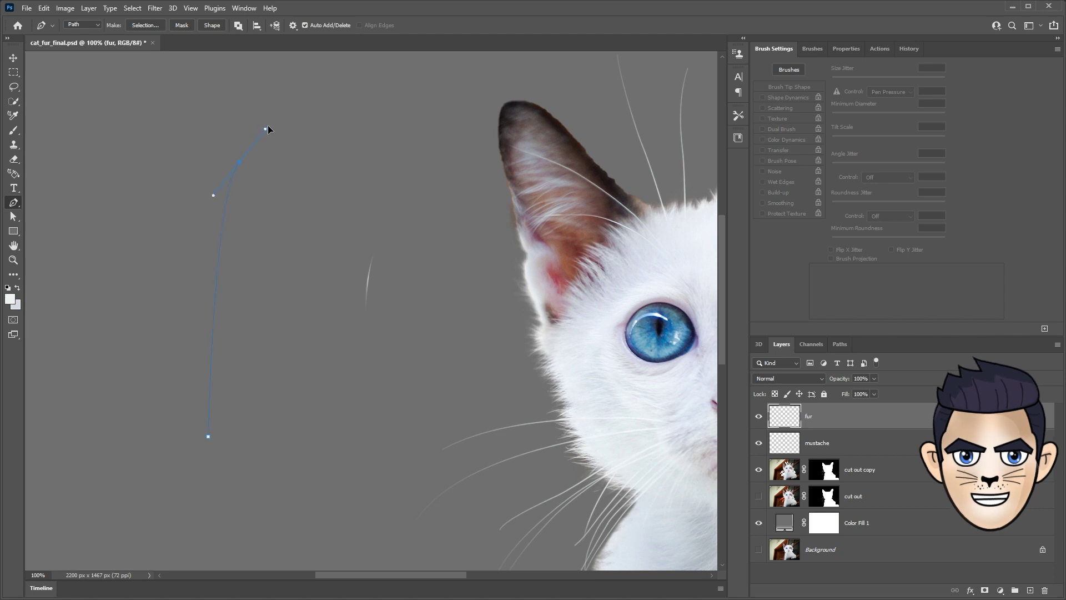
right_click(205, 298)
click(233, 378)
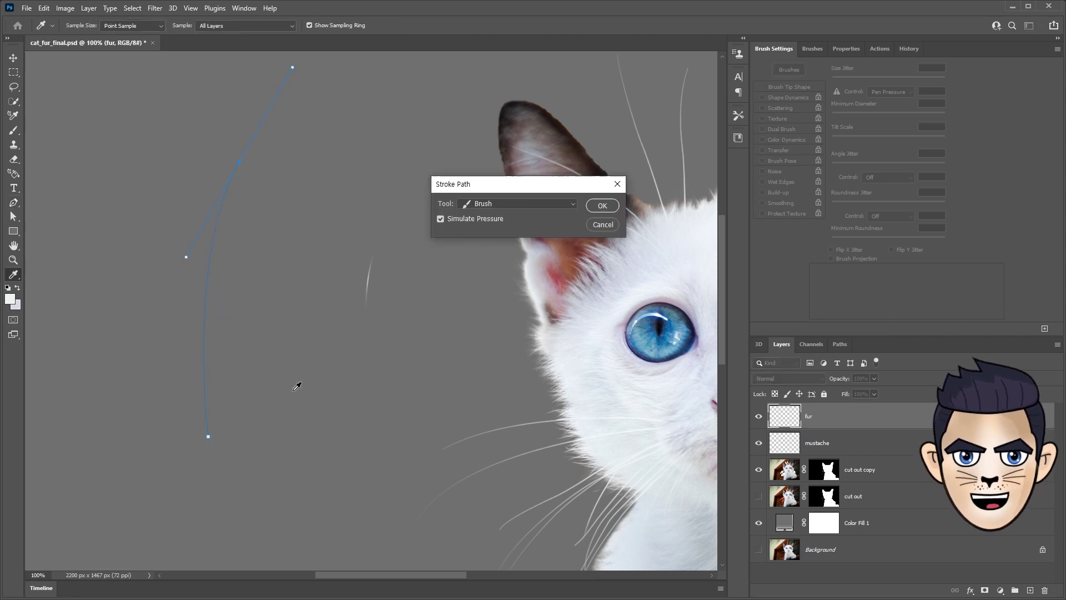
click(602, 202)
key(Return)
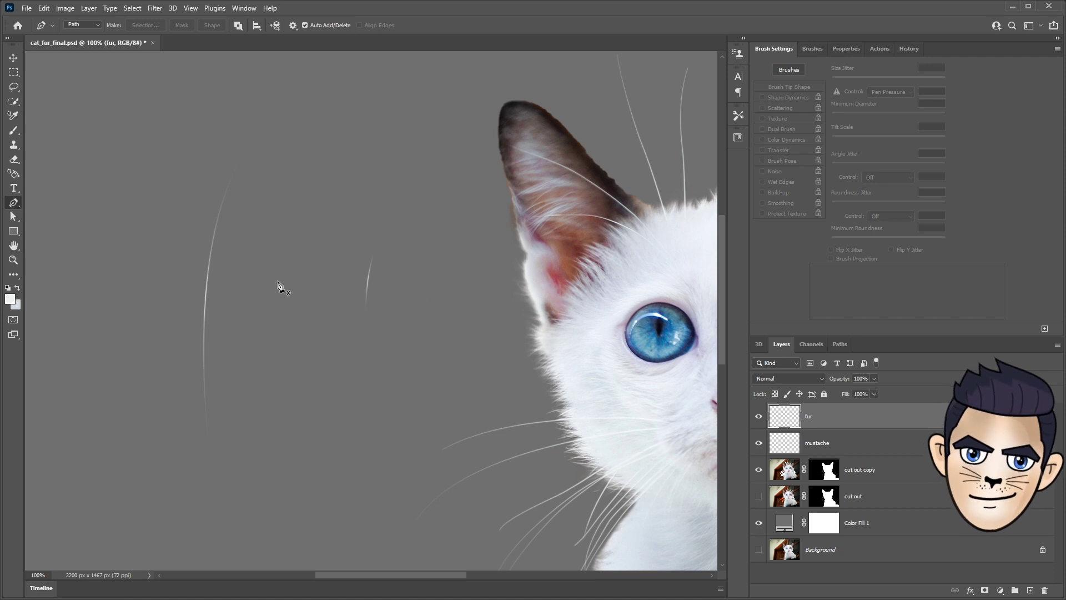
key(ctrl+z)
key(m)
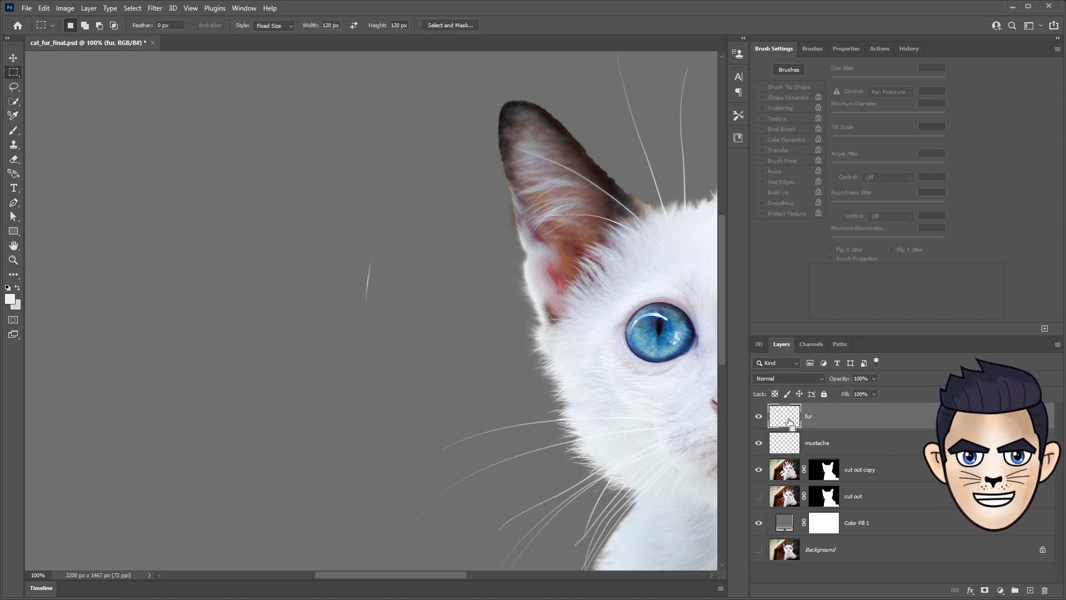
- Define the hair strand as brush preset 'cat_fur' and paint a horizontal test stroke
key(z)
click(386, 279)
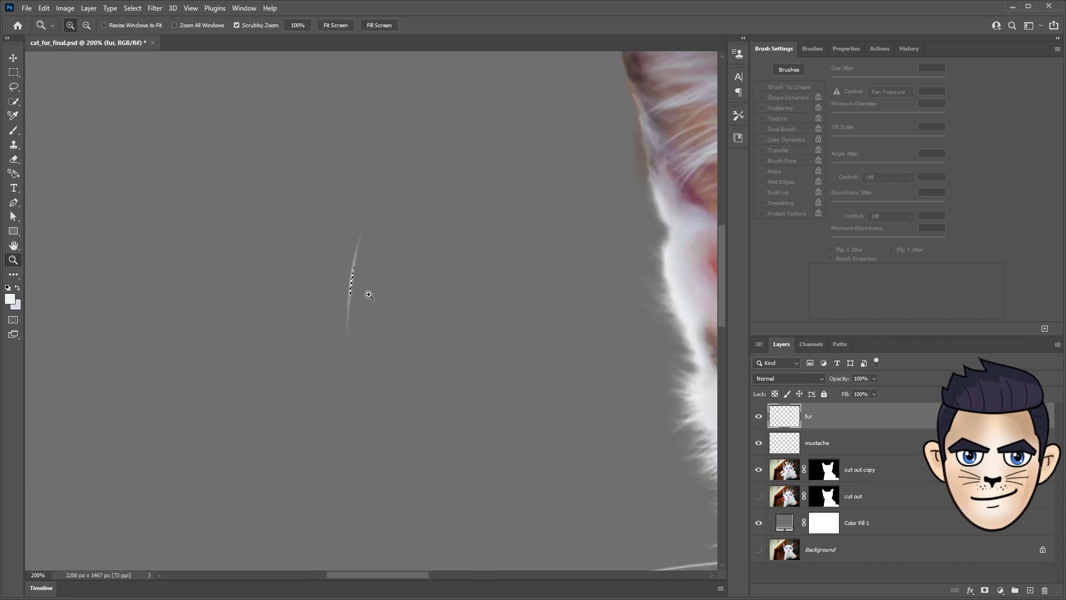
double_click(19, 261)
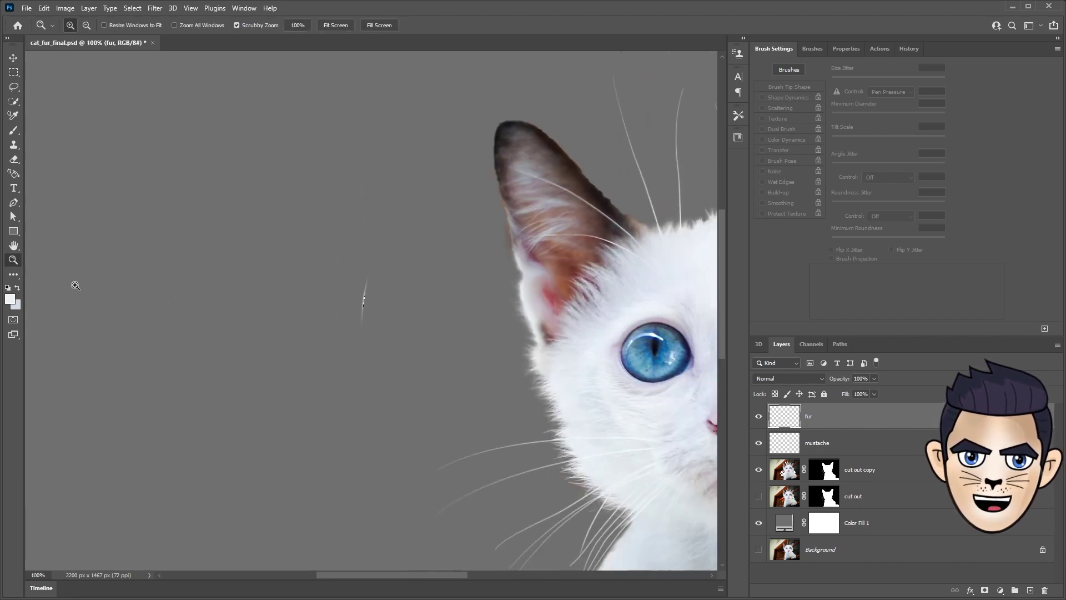
click(44, 9)
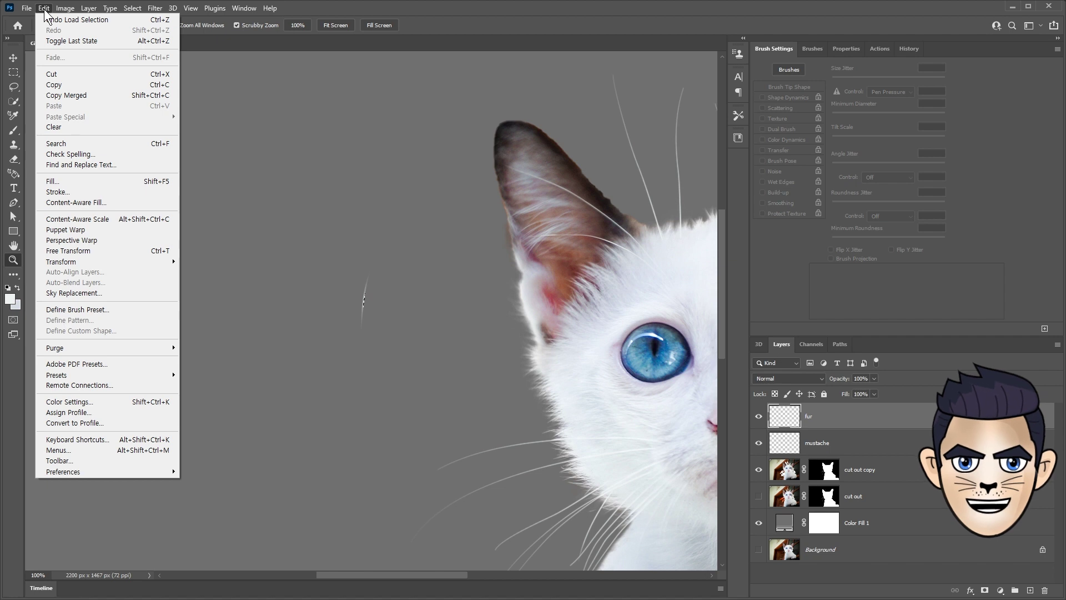
click(82, 310)
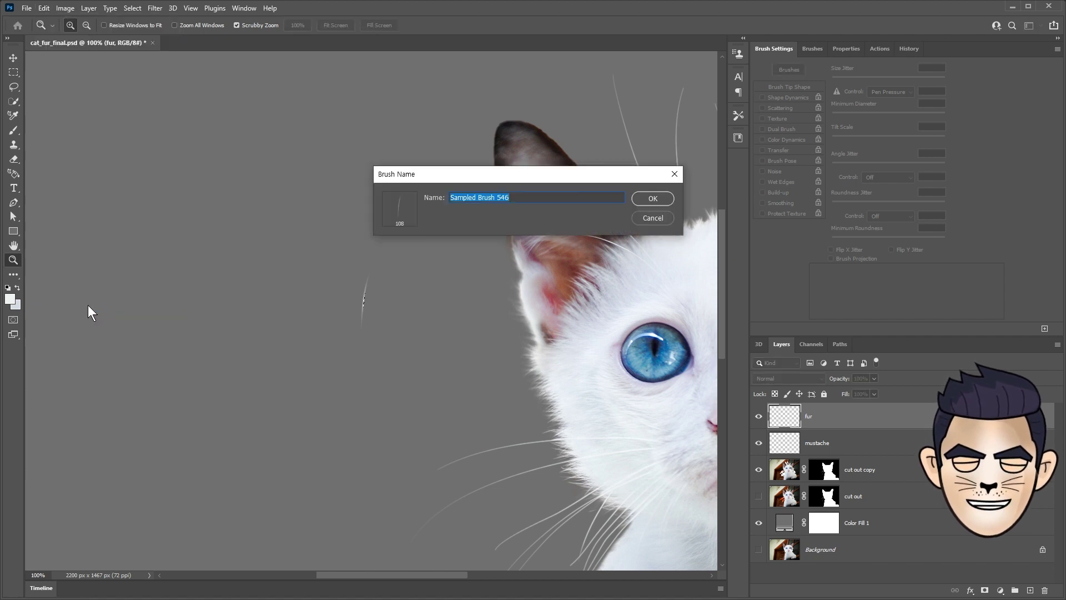
text(cat_fur)
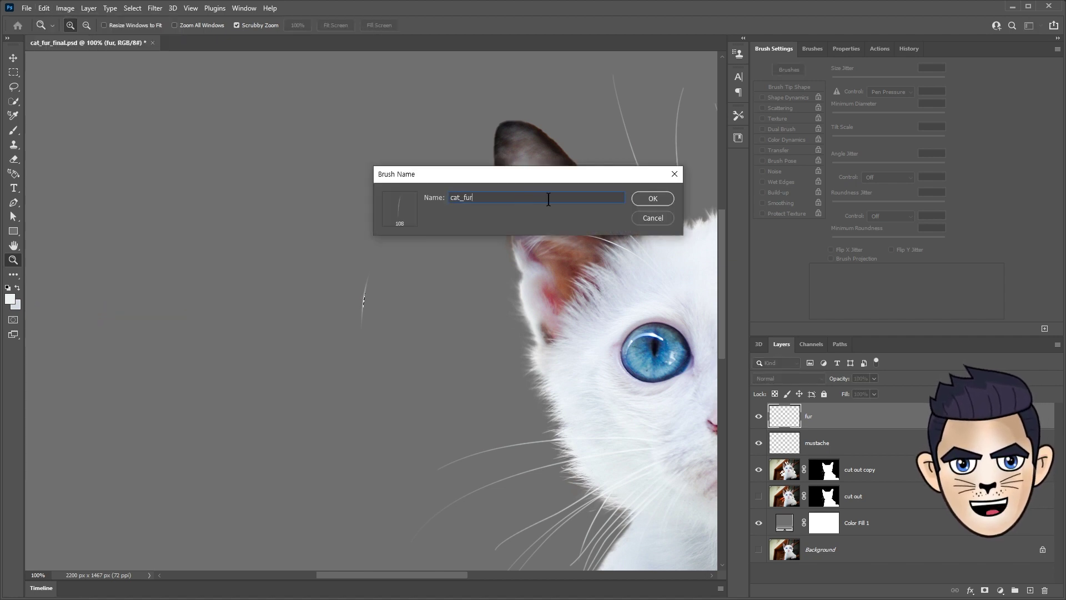
click(653, 199)
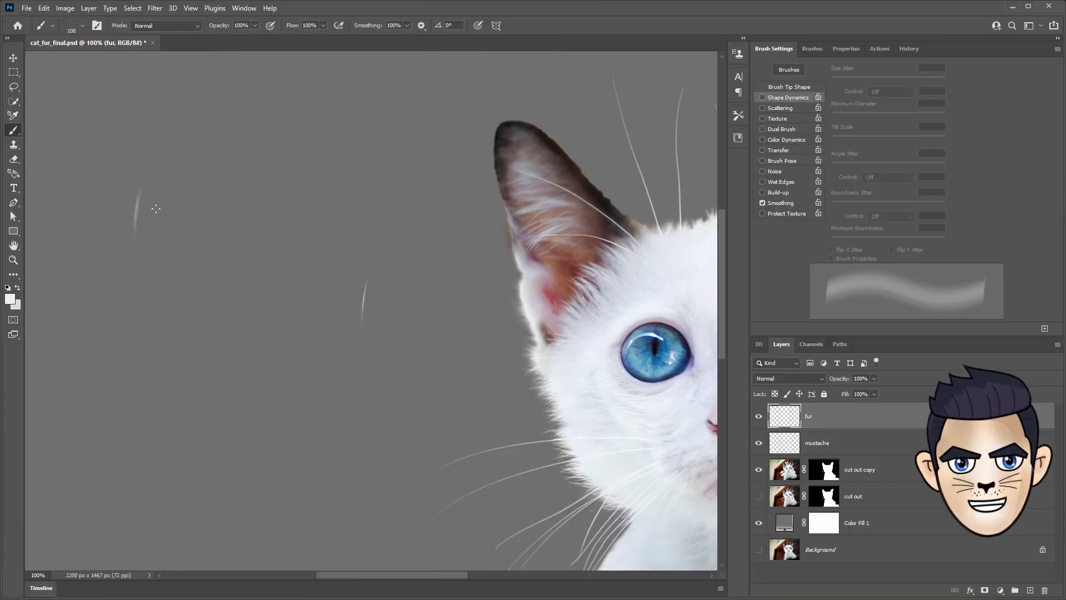
drag(137, 205, 327, 204)
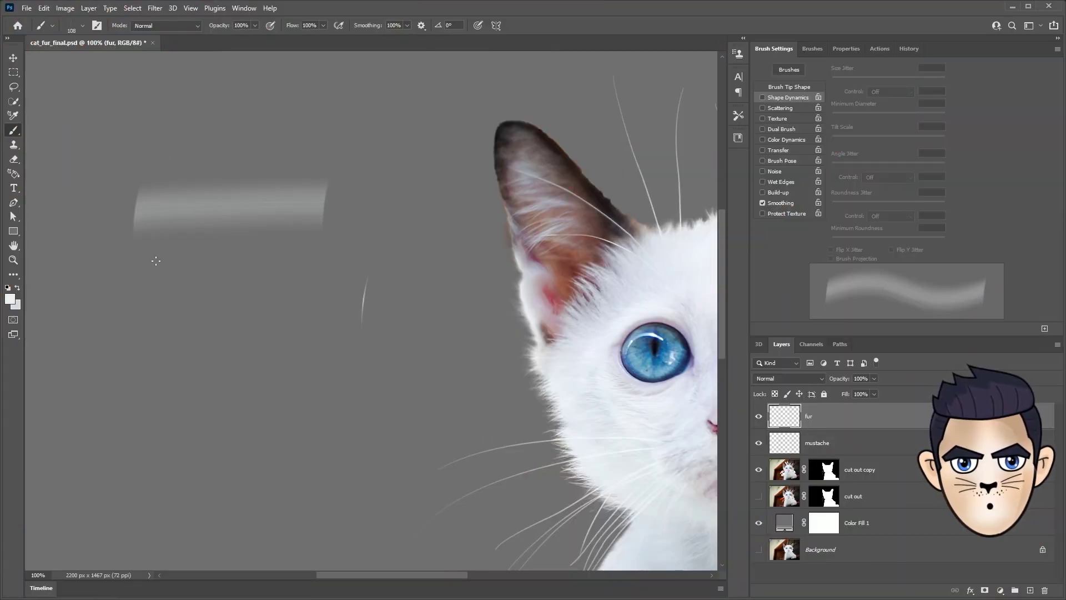
click(783, 87)
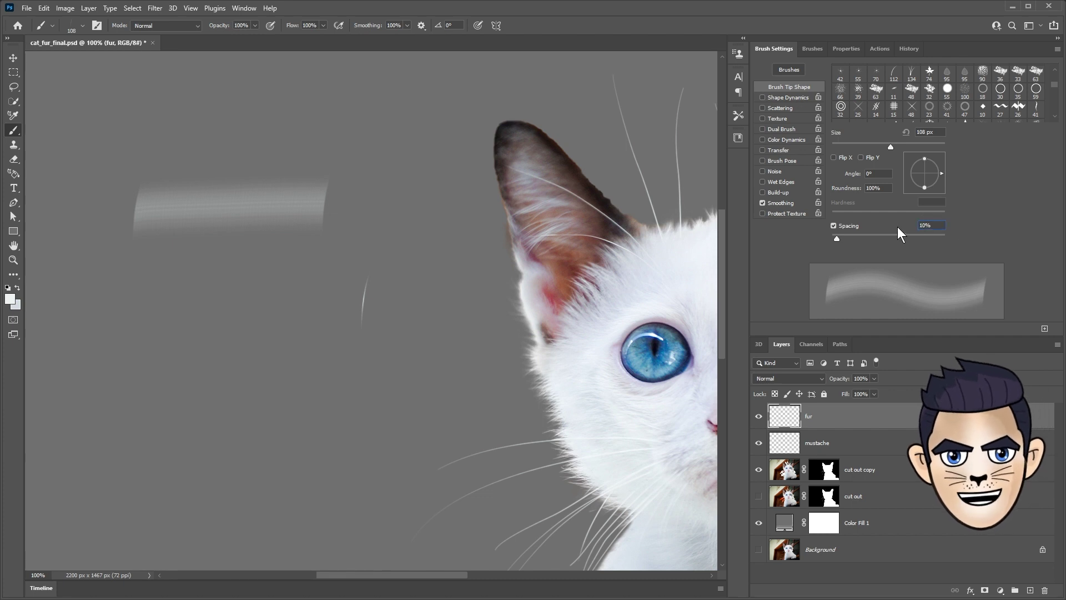
- Set spacing to 25% and Shape Dynamics angle jitter about 9% controlled by Direction
double_click(923, 226)
text(25)
key(Return)
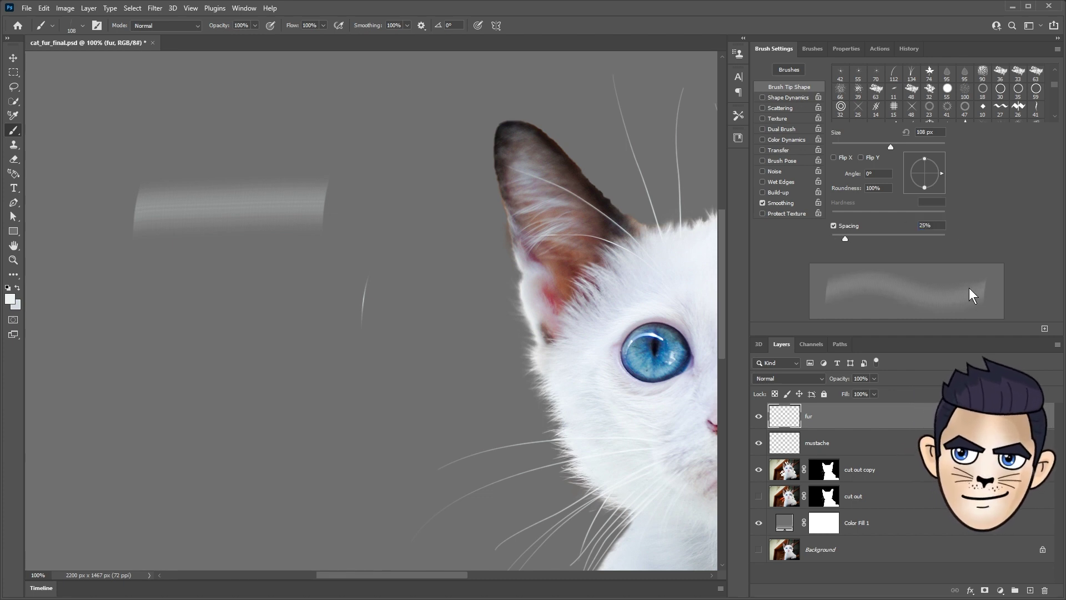
click(780, 97)
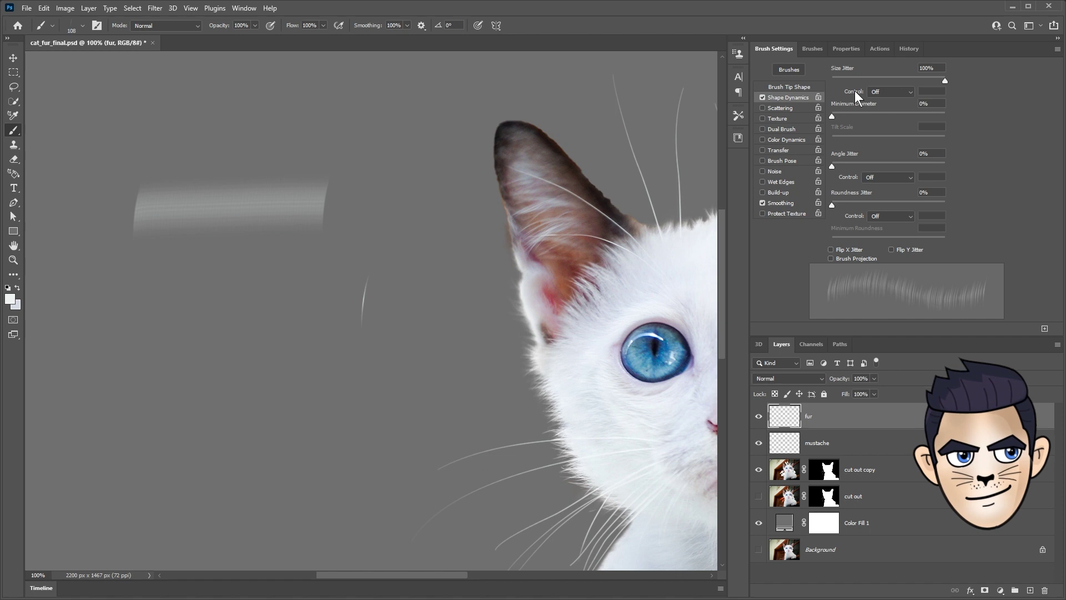
key(Up)
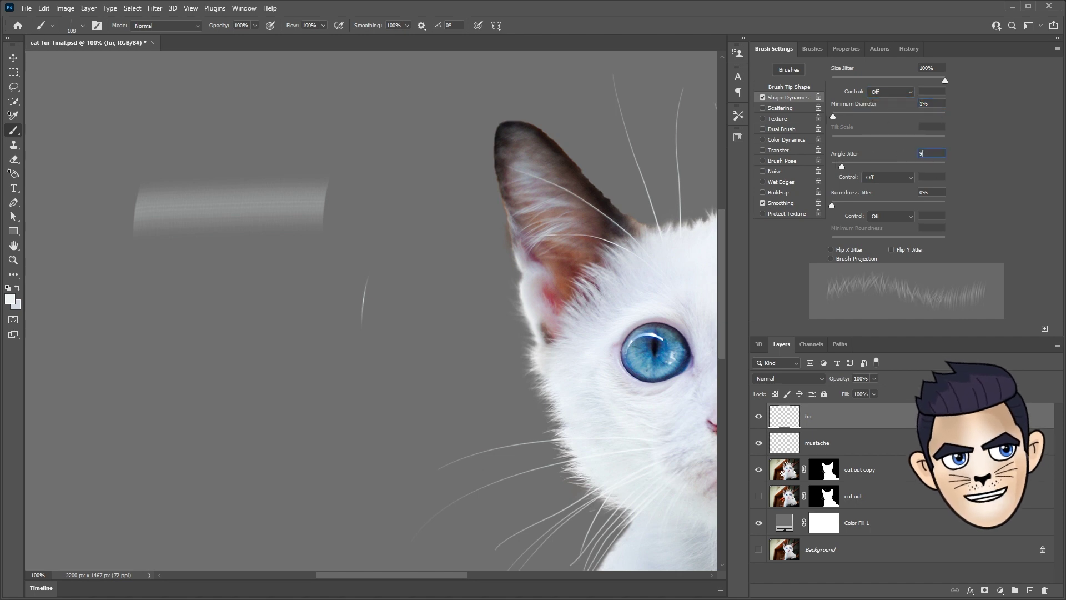
drag(892, 155, 897, 156)
click(876, 178)
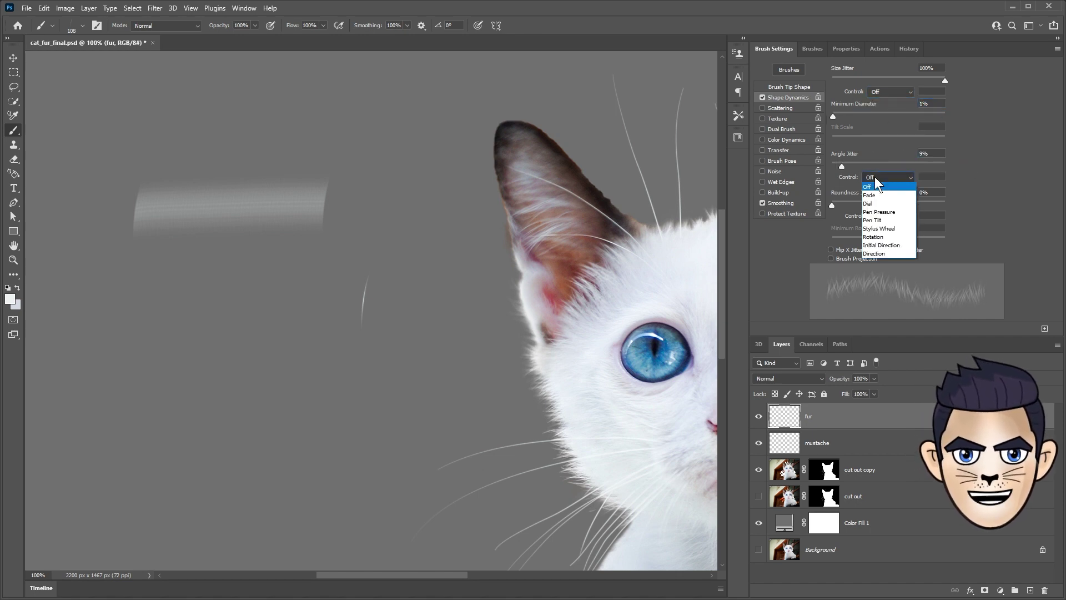
click(870, 252)
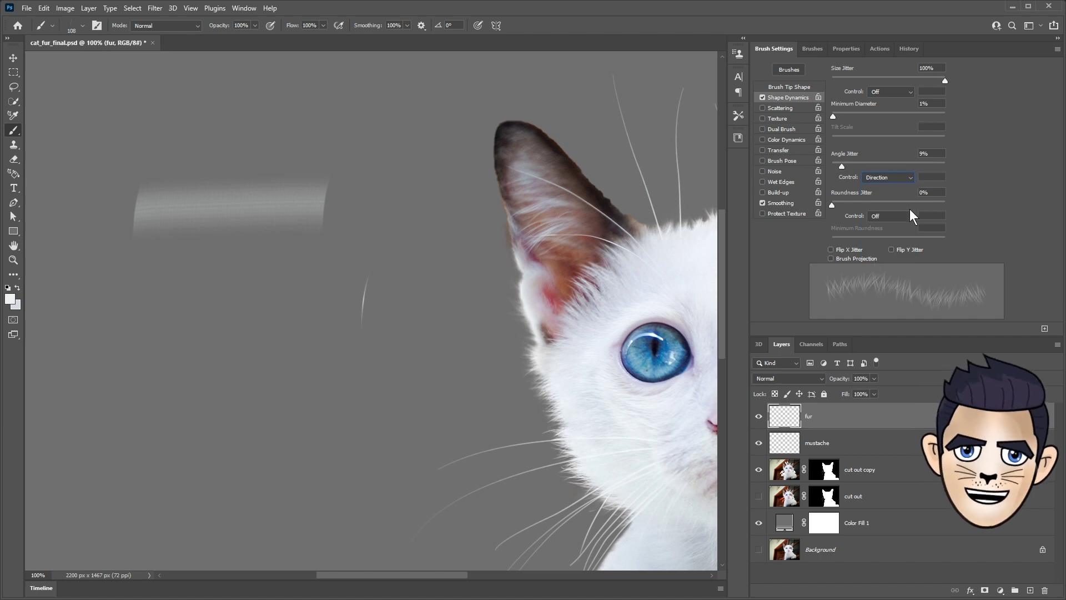
- Enable Scattering at 56% with Count 4, plus Color Dynamics and Transfer
click(781, 108)
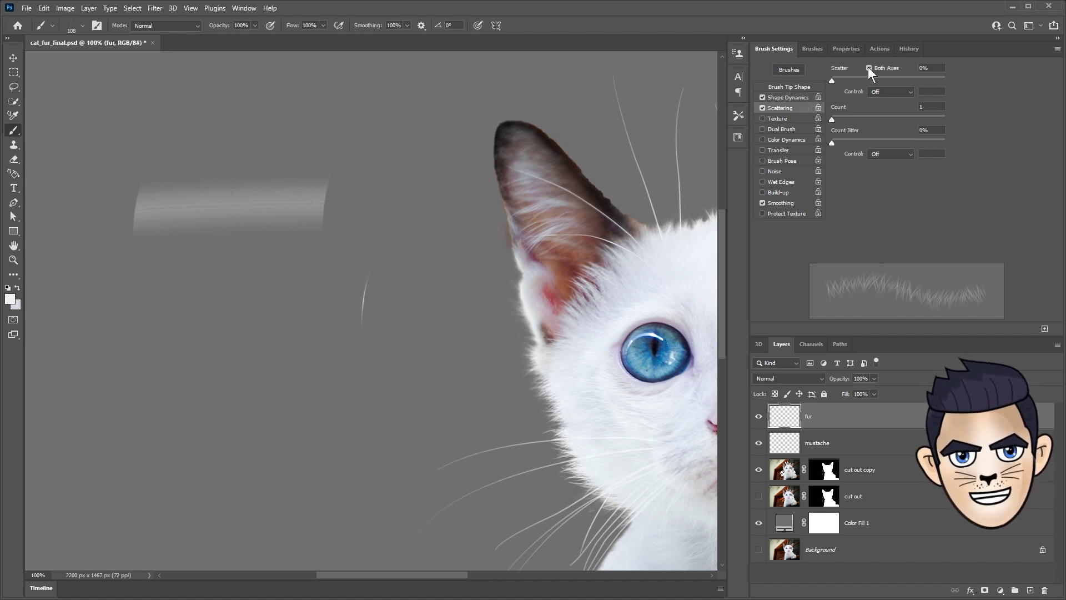
text(56)
key(Tab)
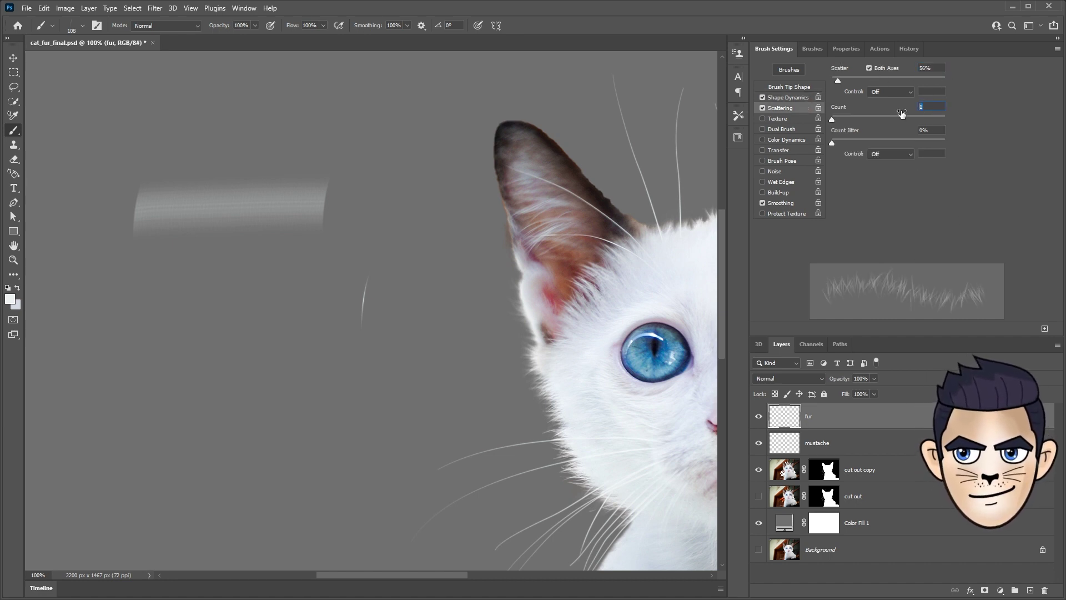
text(4)
click(785, 139)
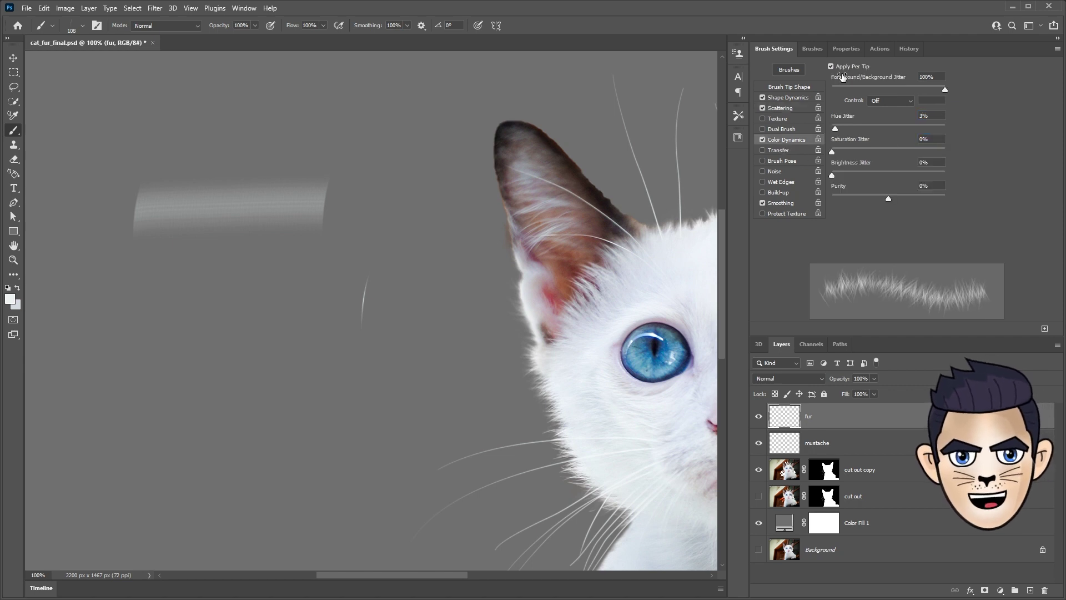
click(778, 150)
- Paint several cat_fur test strokes, including two fur rings and tufts near the ear
click(897, 88)
mouse_move(140, 303)
mouse_down()
mouse_move(308, 293)
mouse_move(423, 321)
mouse_up()
drag(205, 373, 297, 366)
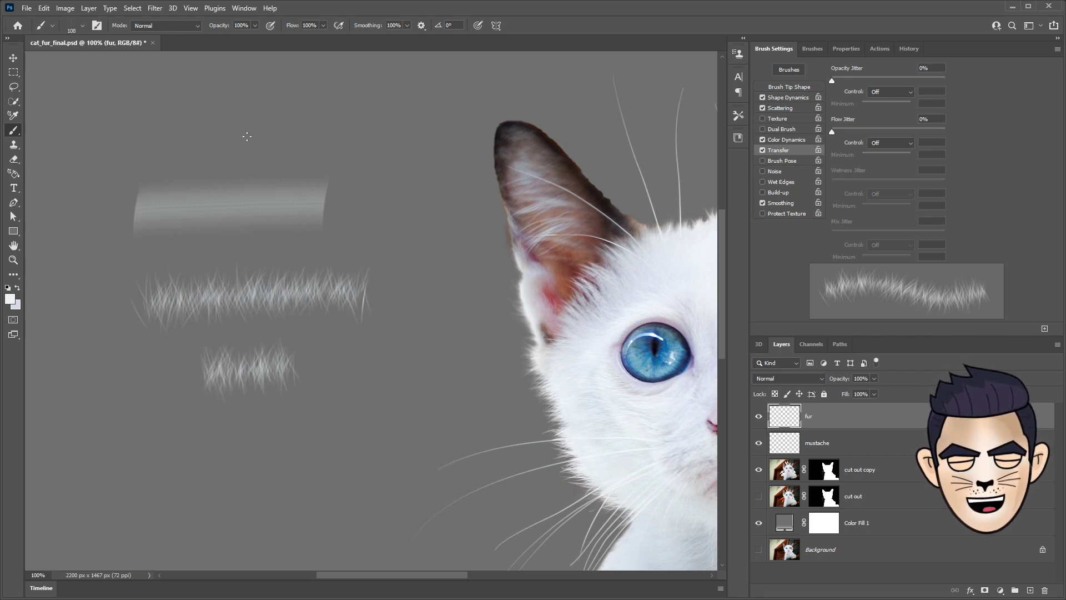
drag(229, 107, 310, 197)
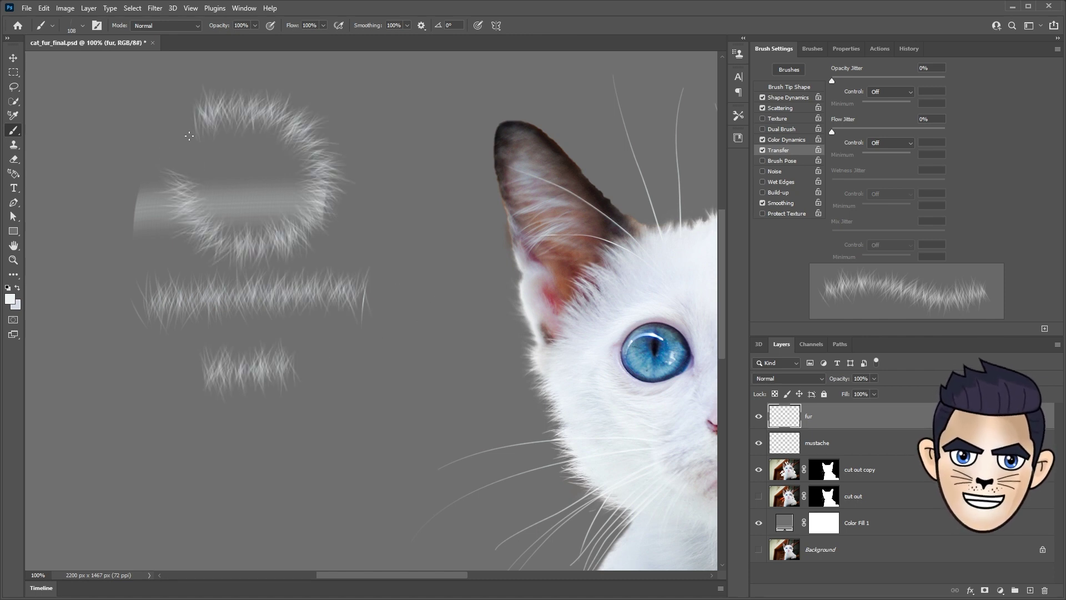
drag(382, 100, 551, 123)
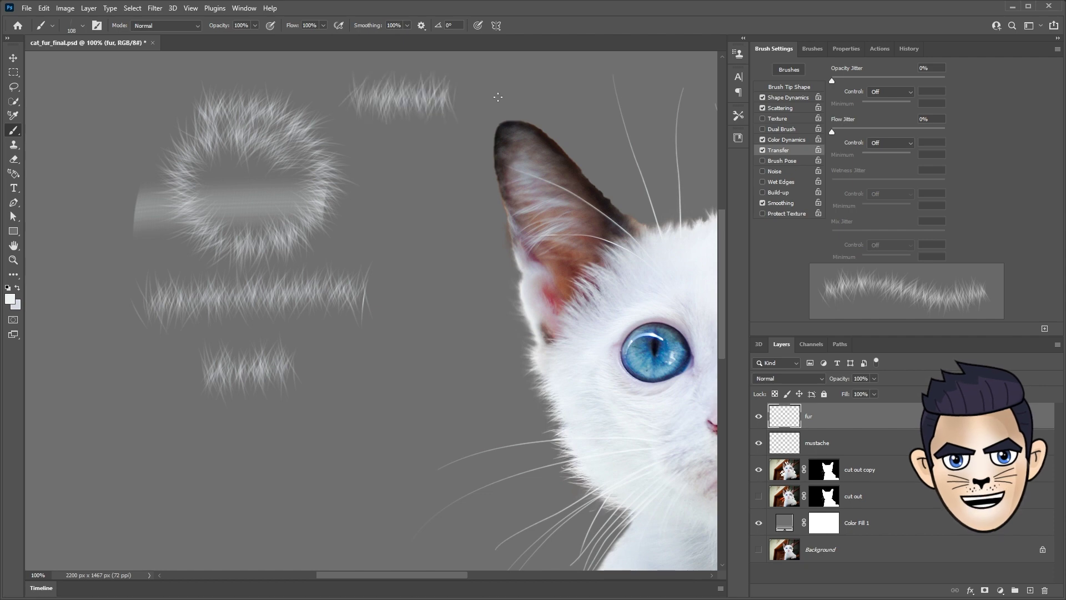
drag(480, 169, 373, 178)
mouse_move(335, 401)
mouse_down()
mouse_move(388, 344)
mouse_move(344, 389)
mouse_move(364, 334)
mouse_up()
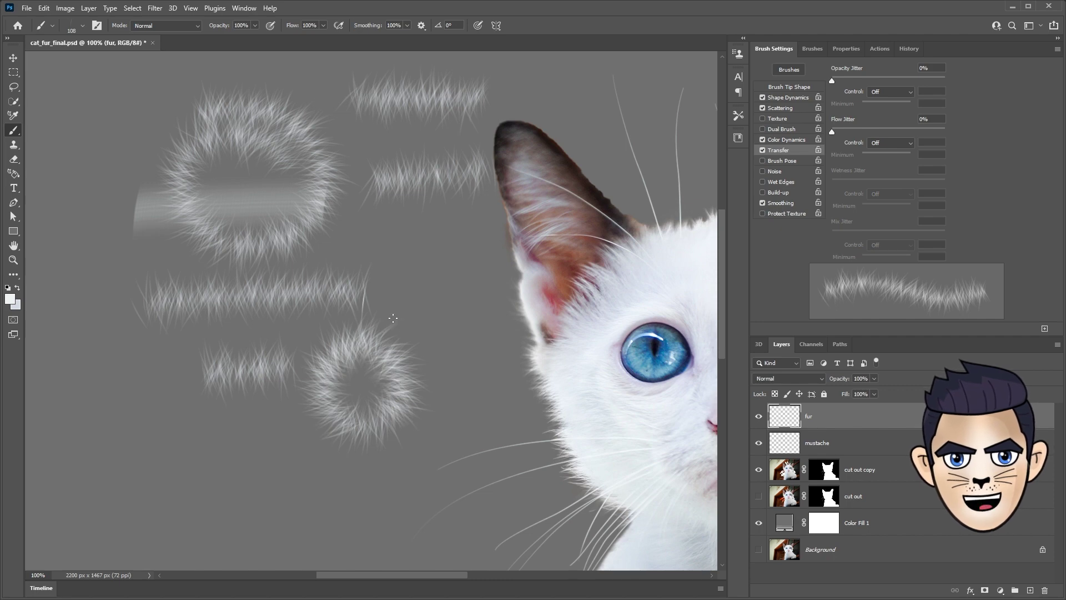
- Select all and delete the test strokes from the fur layer, then pan to the chest
key(ctrl+a)
key(Delete)
drag(489, 322, 427, 302)
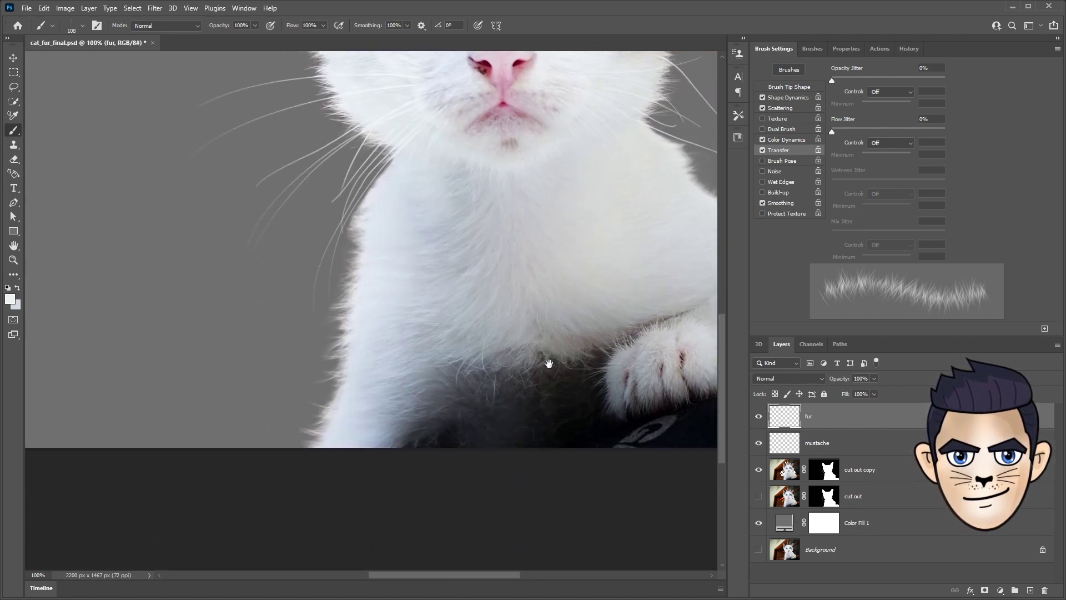
- Rename the fur layer to fur_long
double_click(840, 413)
text(ng)
key(Return)
drag(475, 218, 480, 246)
- Sample a light grey-blue from the chest fur as foreground and set a pale bluish background
key(i)
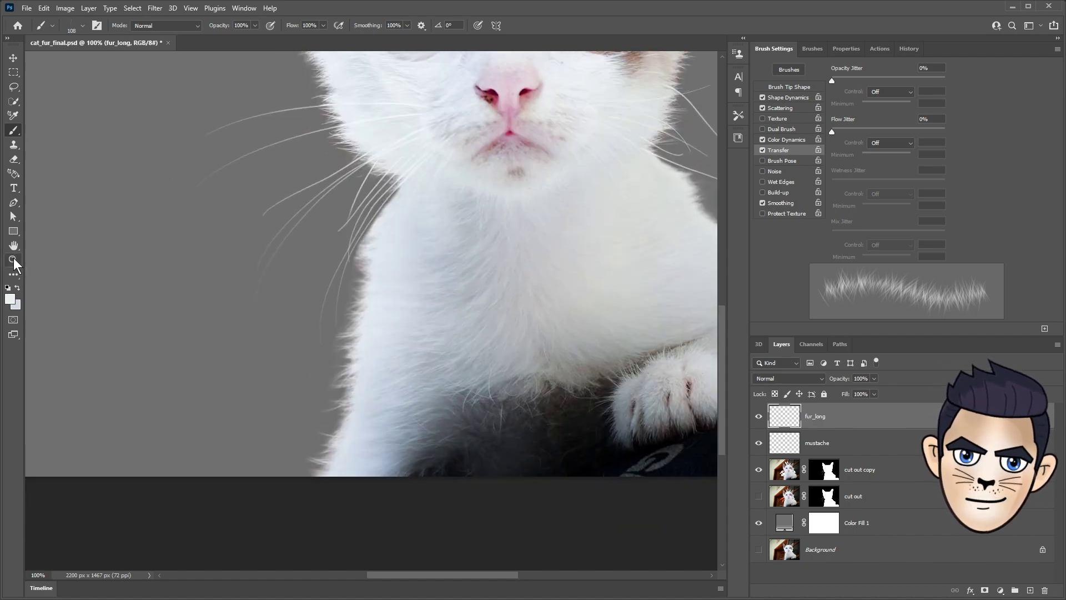
scroll(326, 421, up, 2)
click(9, 299)
click(347, 347)
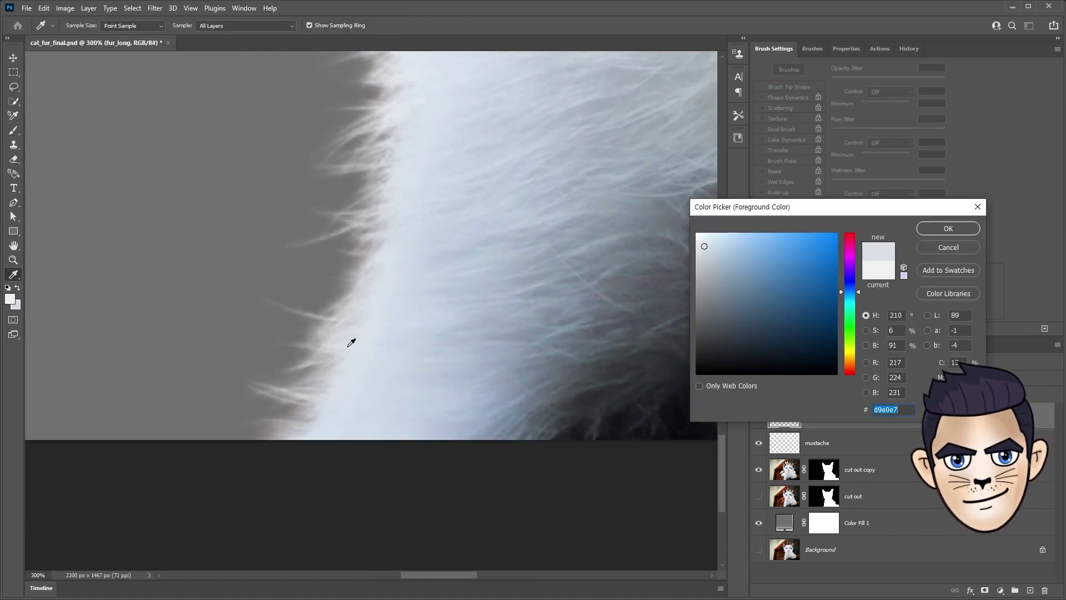
click(938, 230)
click(16, 305)
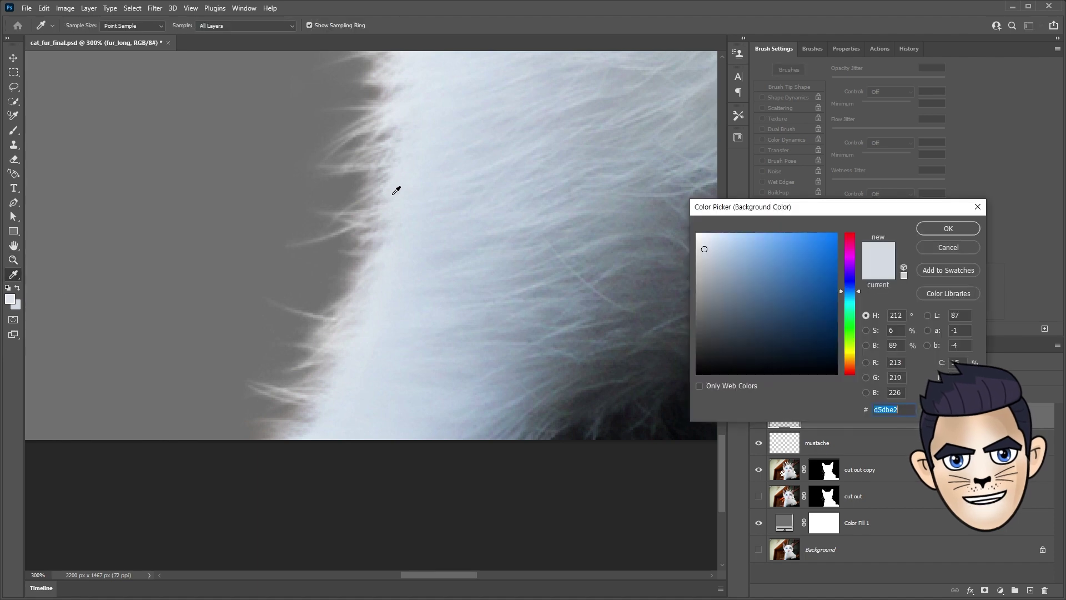
click(948, 229)
- Paint long pale fur strands along the kitten's left edge with the cat_fur brush
key(b)
alt+scroll(310, 305, down, 3)
scroll(309, 305, up, 3)
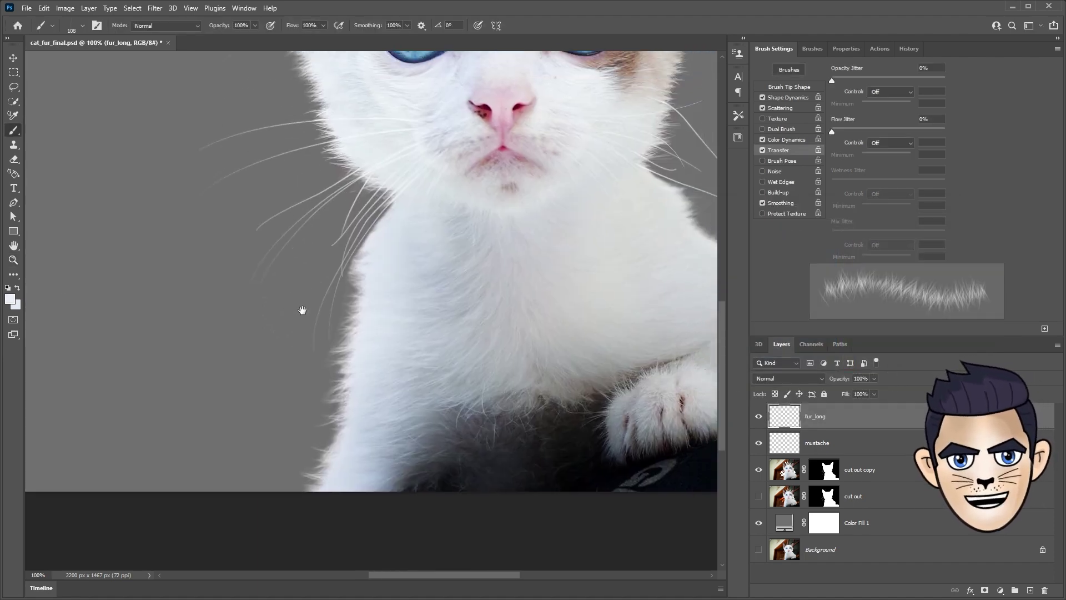
drag(337, 445, 361, 301)
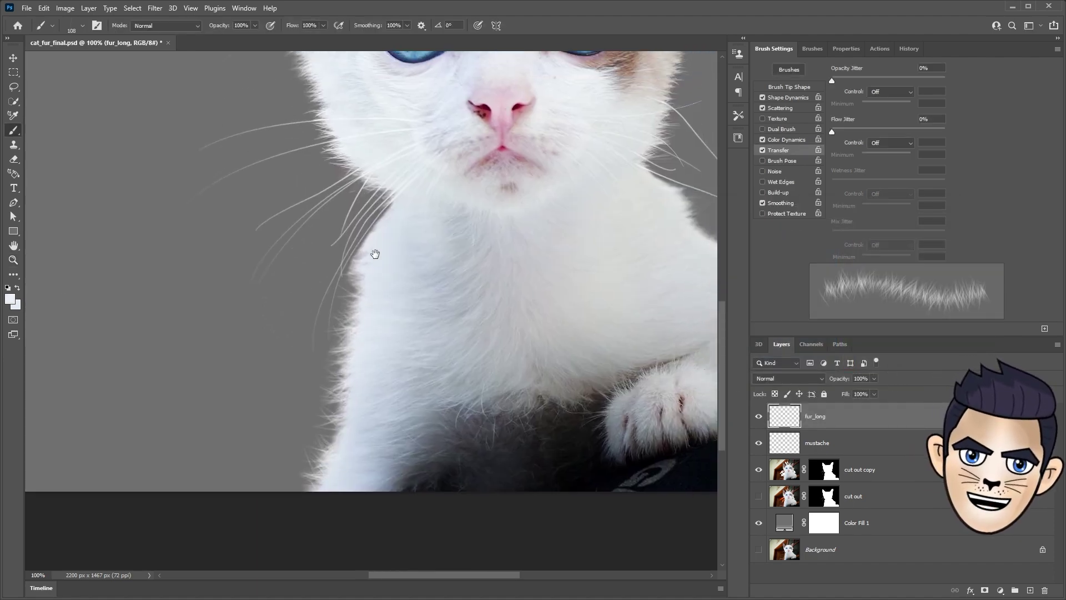
drag(375, 242, 369, 279)
drag(372, 229, 376, 284)
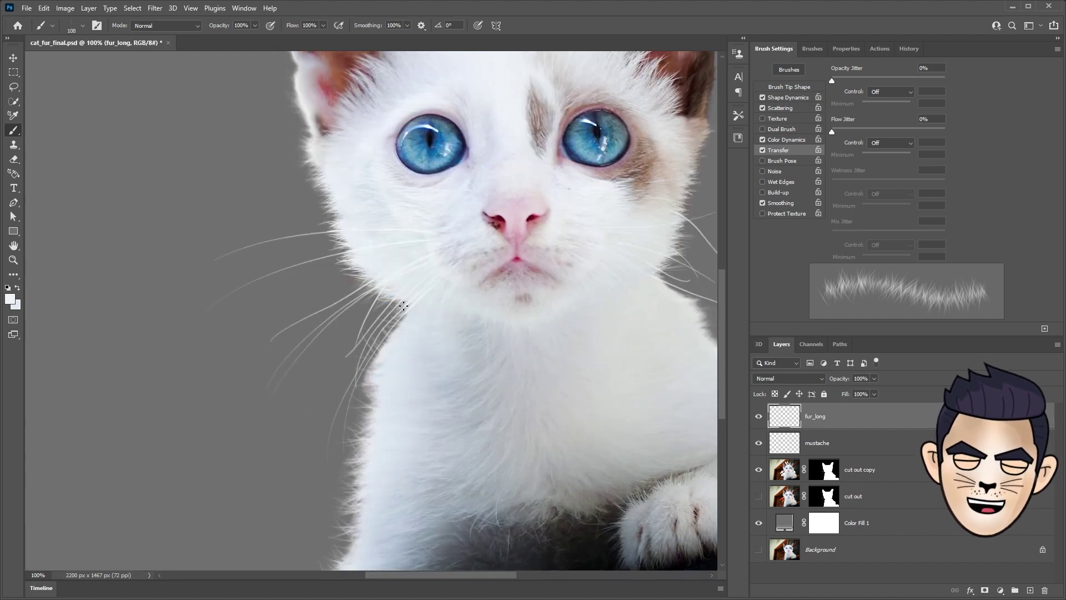
mouse_move(326, 150)
mouse_down()
mouse_move(321, 221)
mouse_move(231, 292)
mouse_up()
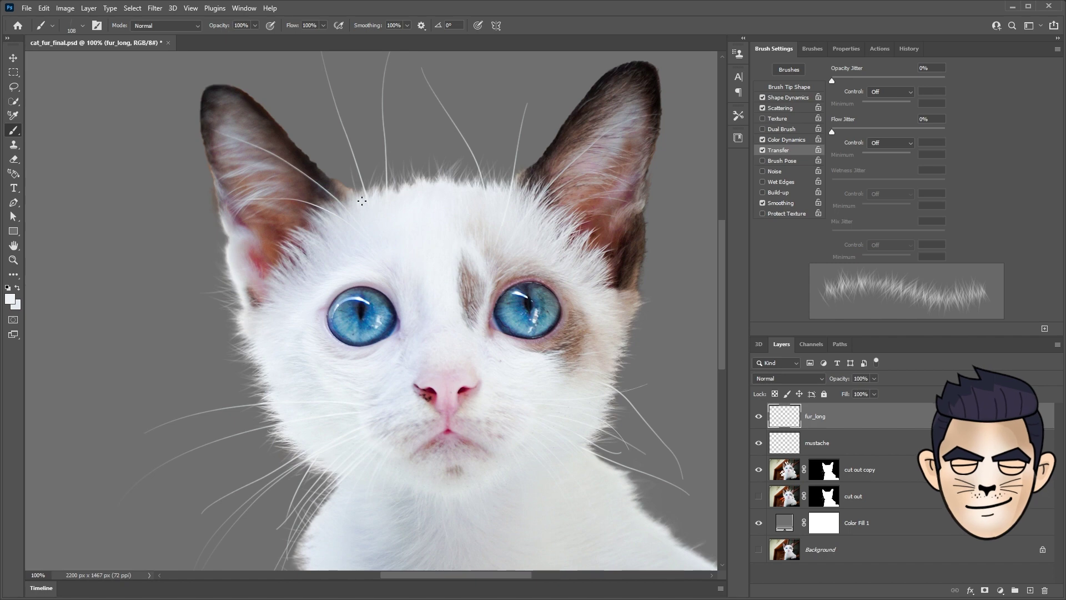
drag(640, 273, 565, 160)
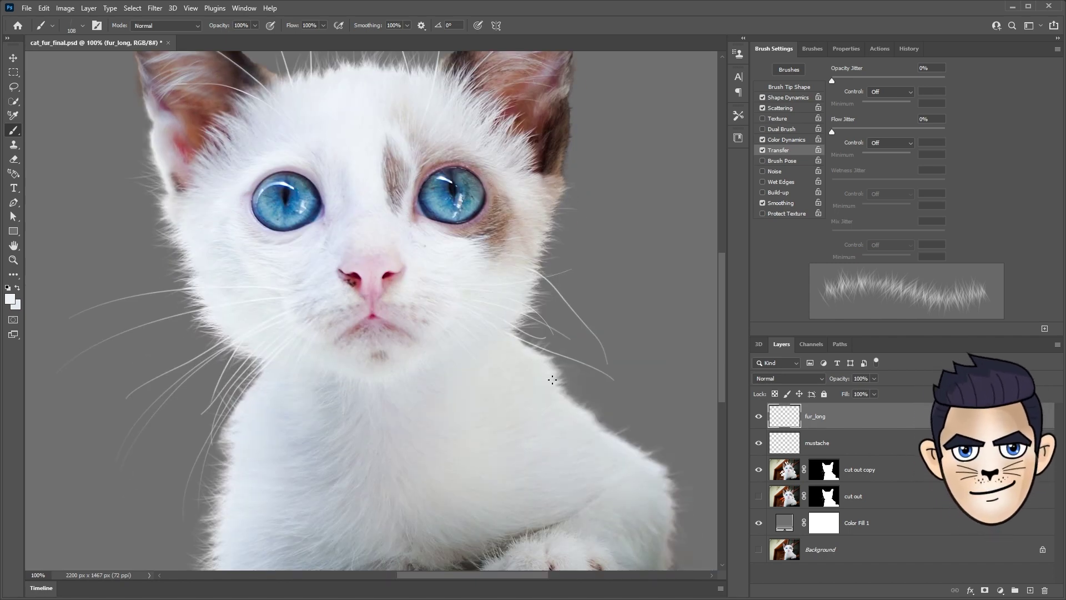
drag(625, 428, 558, 323)
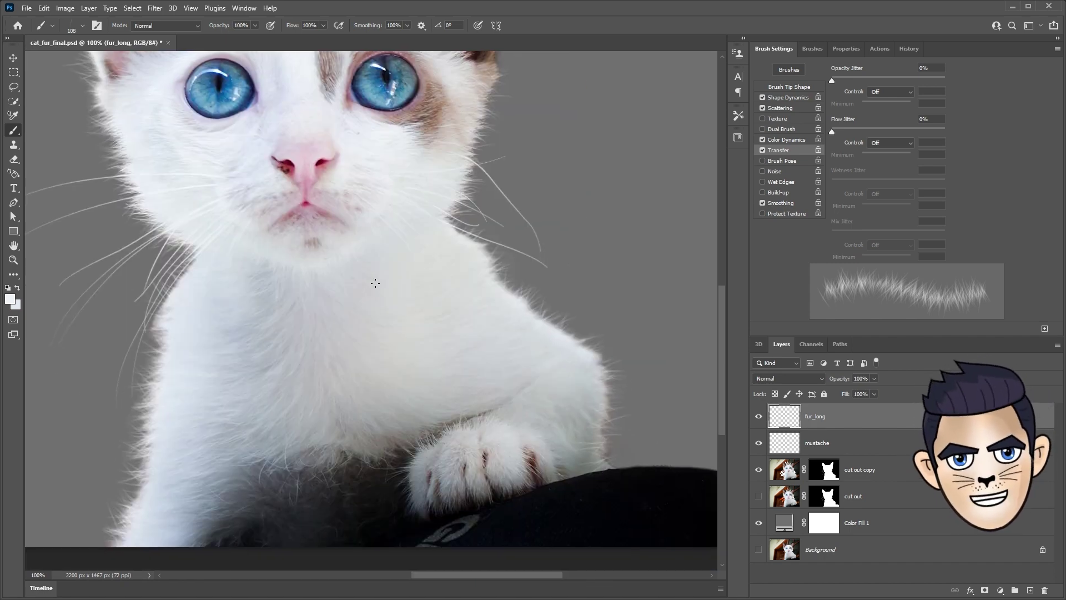
- Reduce the fur brush size to 72
click(86, 26)
text(72)
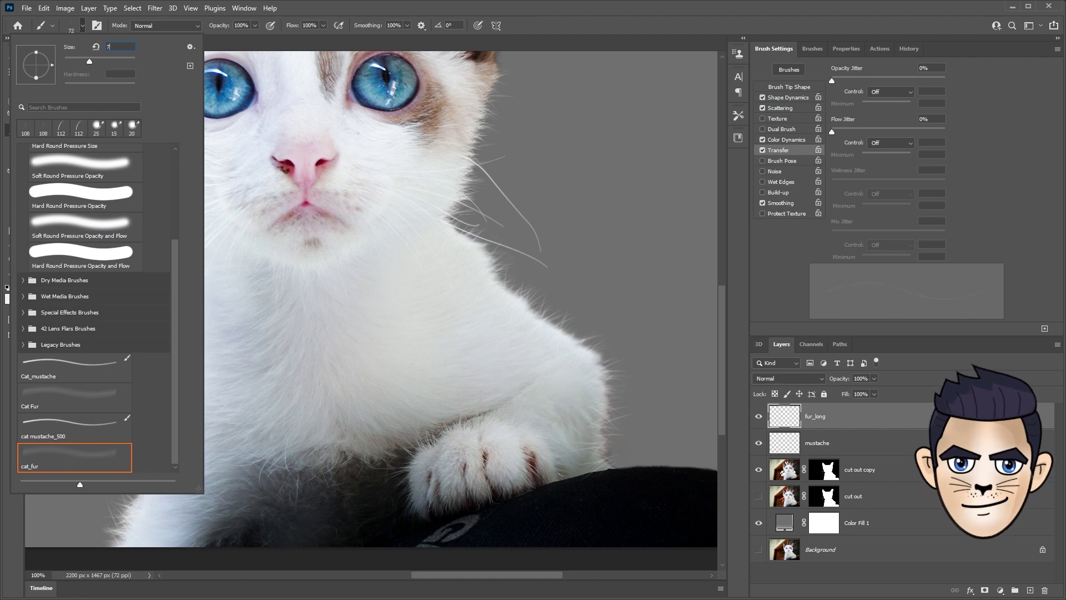
key(Return)
- Undo a test fur stroke and add a new layer named fur_short
drag(130, 296, 346, 201)
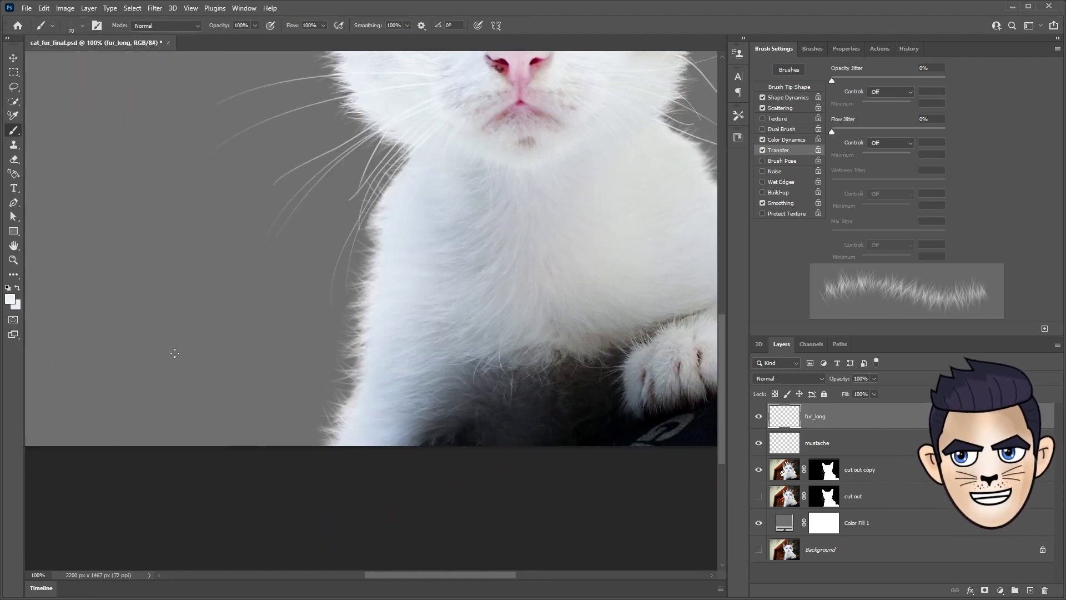
drag(175, 353, 220, 354)
key(ctrl+z)
click(1030, 590)
double_click(816, 416)
text(fur_short)
key(Return)
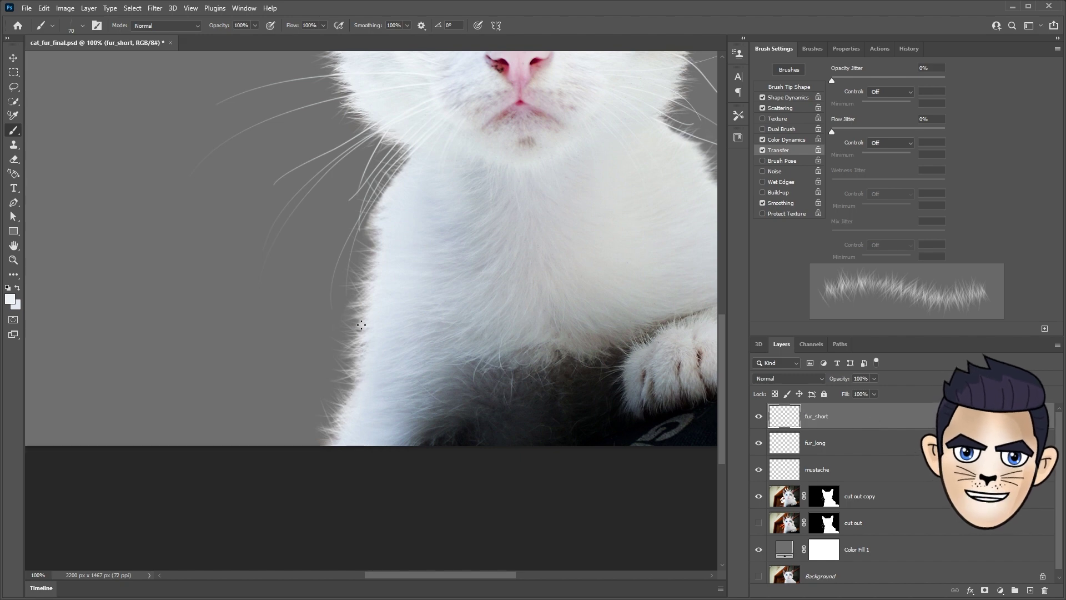
- Pan around the canvas and add another new layer for the ear fur
scroll(375, 258, up, 4)
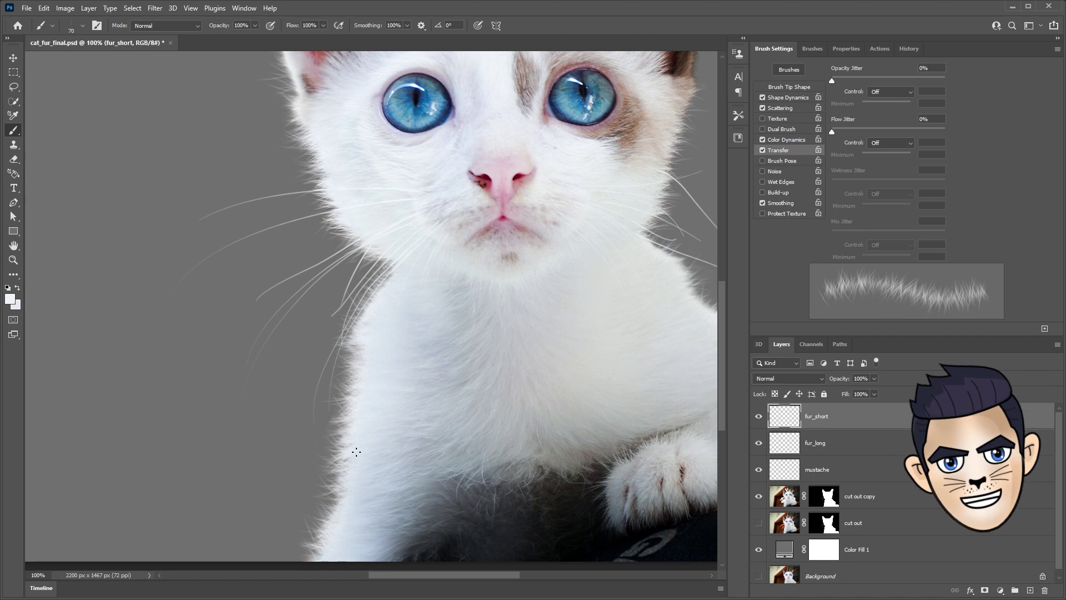
scroll(334, 288, right, 3)
scroll(329, 268, up, 3)
scroll(328, 269, left, 2)
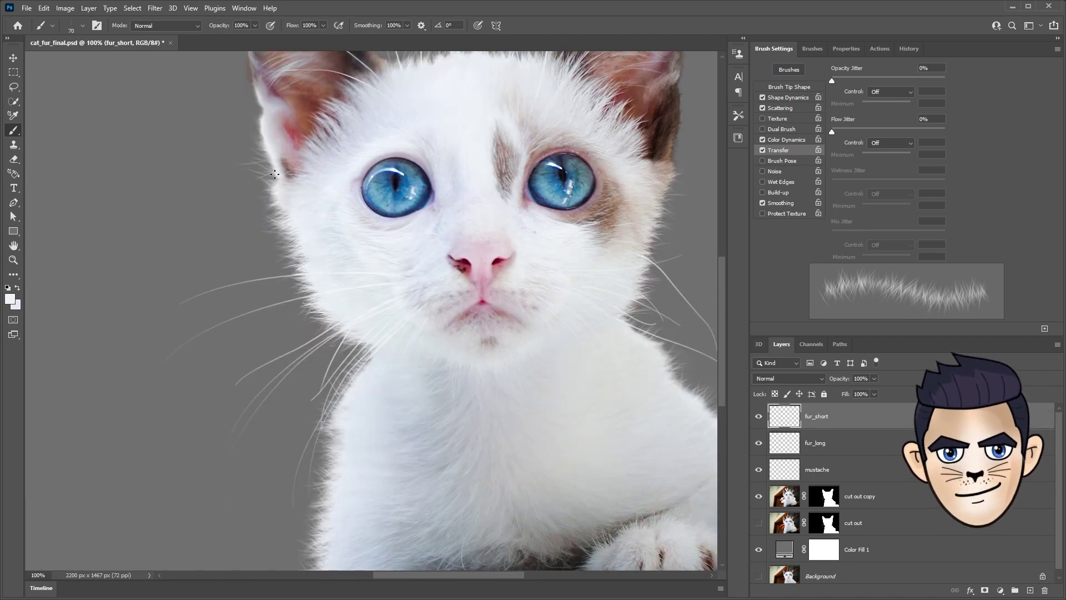
scroll(478, 361, right, 4)
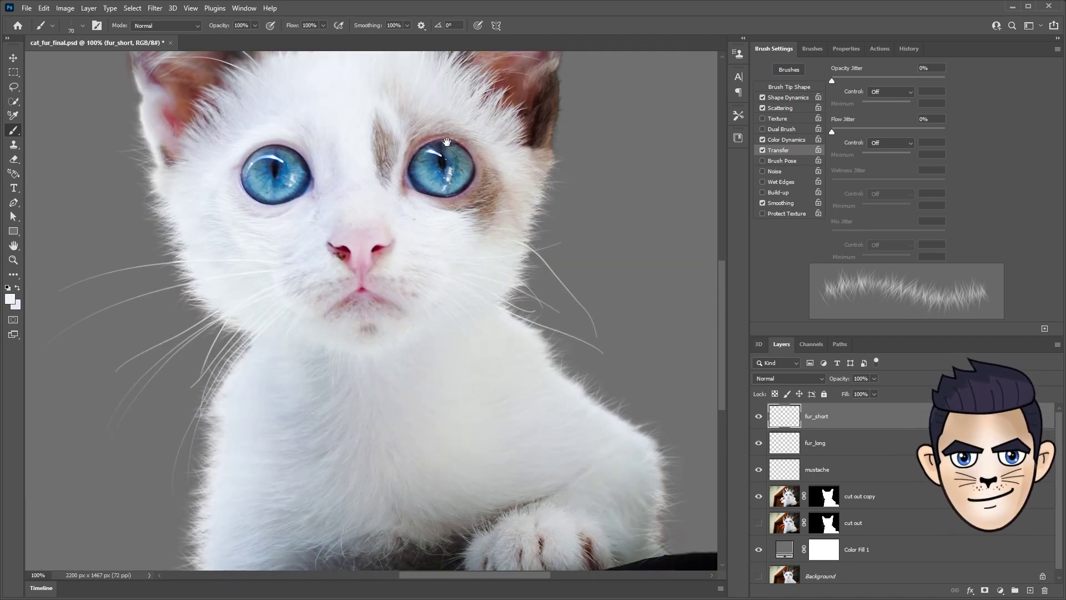
scroll(500, 233, up, 8)
scroll(500, 234, left, 8)
key(z)
click(1030, 590)
- Name the layer ear and sample dark brown from the ear into both colour swatches
text(ear)
key(Return)
click(9, 299)
click(334, 201)
key(Return)
click(16, 304)
click(414, 205)
key(Return)
click(10, 299)
key(Return)
- Set the fur brush to size 50 with 15% spacing
click(359, 226)
key(b)
click(82, 25)
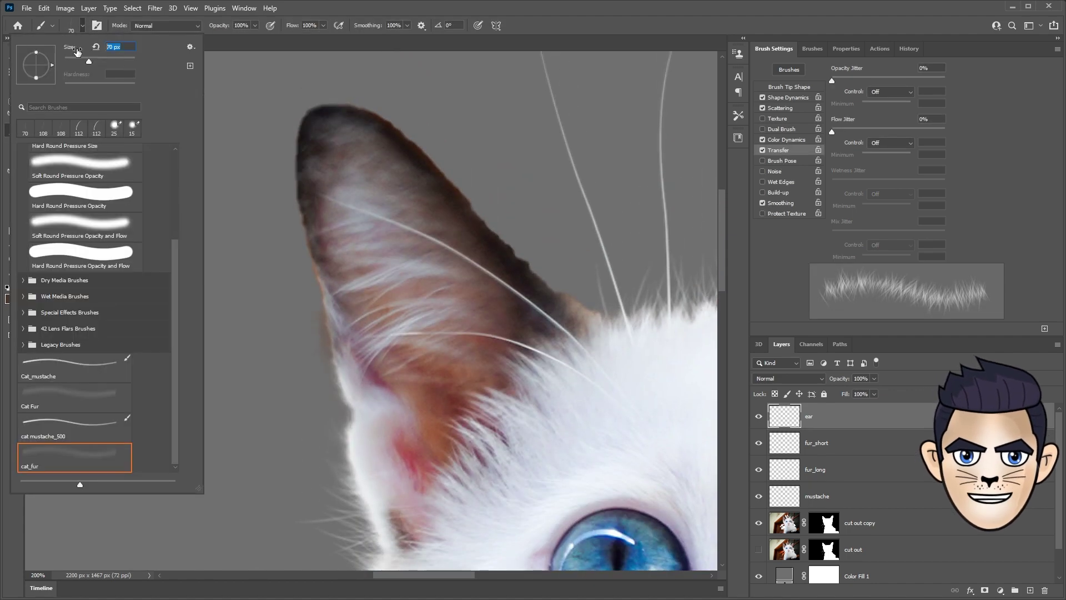
text(50)
key(Return)
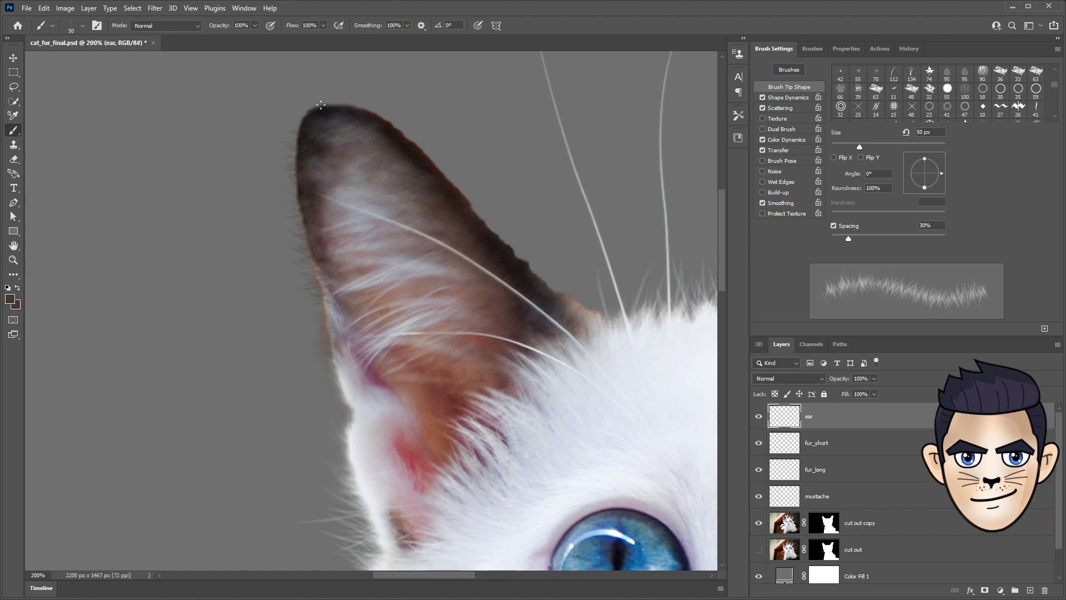
text(15)
key(Return)
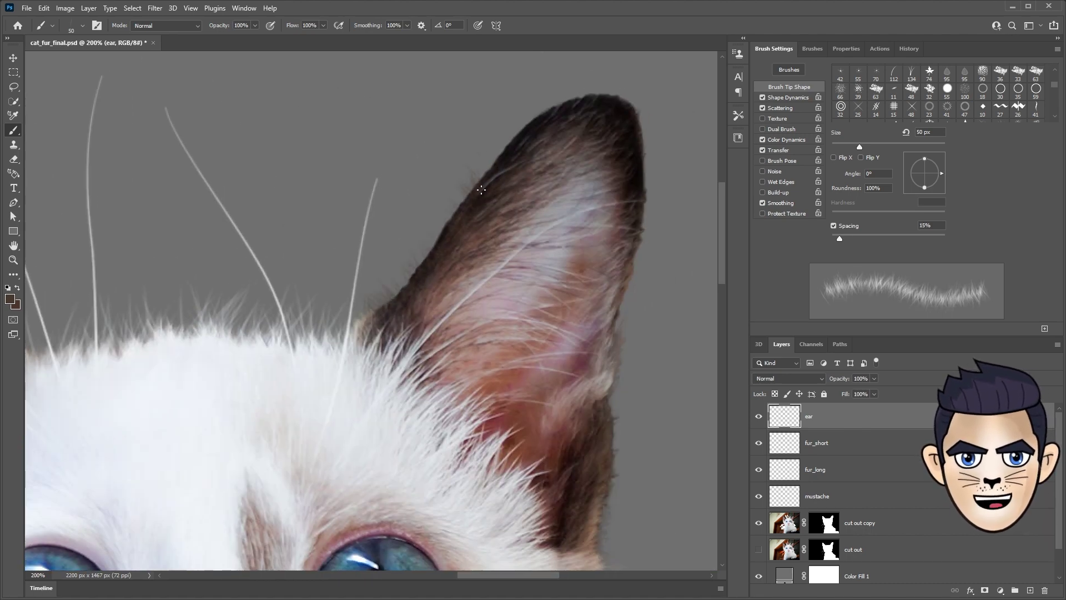
- Paint dark brown fur strands along the ear's upper edge
drag(480, 190, 638, 175)
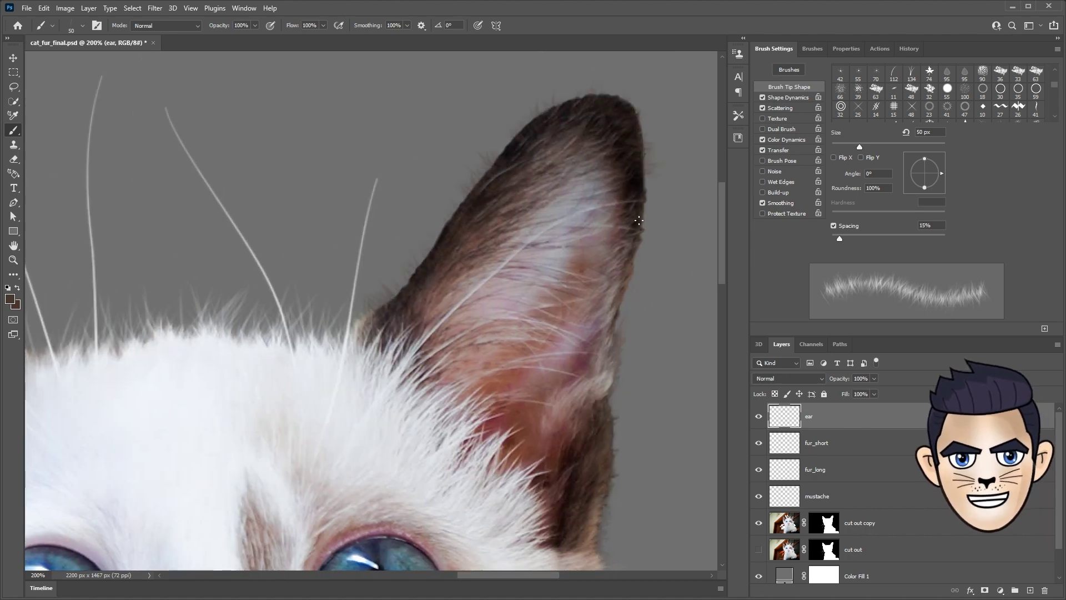
key(z)
key(ctrl+1)
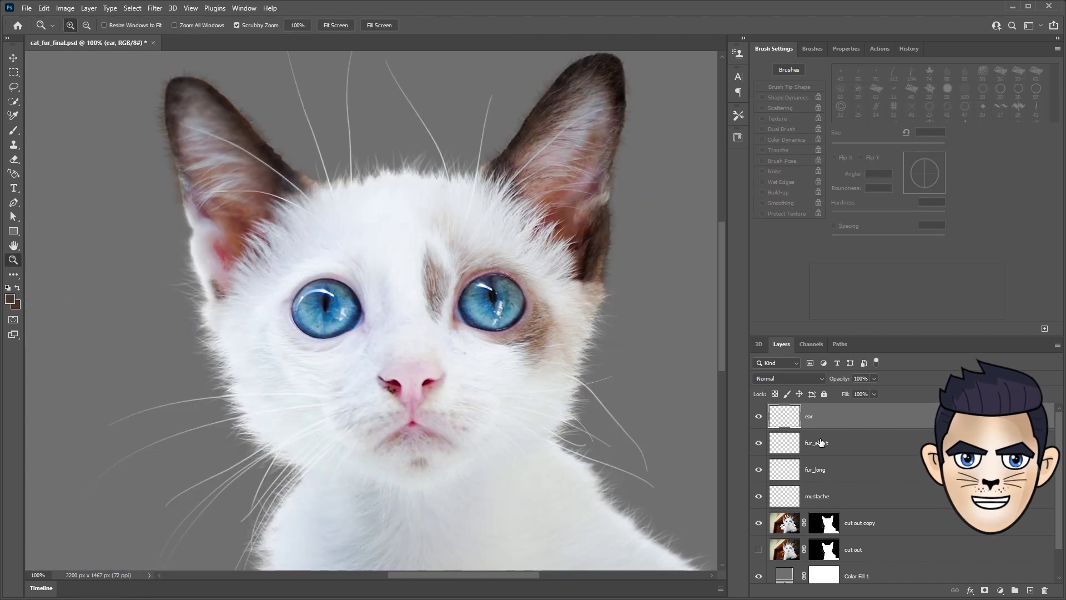
- Move the ear, fur_short and fur_long layers below cut out copy
shift+click(782, 452)
shift+click(852, 469)
mouse_move(852, 469)
mouse_down()
mouse_move(890, 479)
mouse_move(889, 536)
mouse_up()
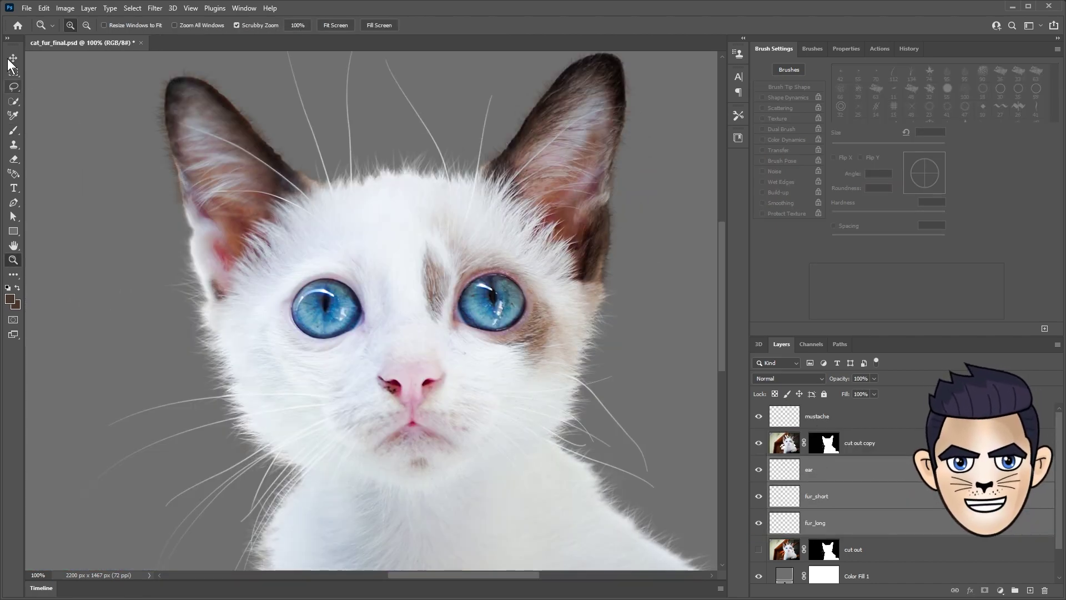
key(v)
key(ctrl+minus)
scroll(309, 362, down, 1)
- Apply a 0.5 px Gaussian Blur to the ear, fur_short and fur_long layers
click(808, 469)
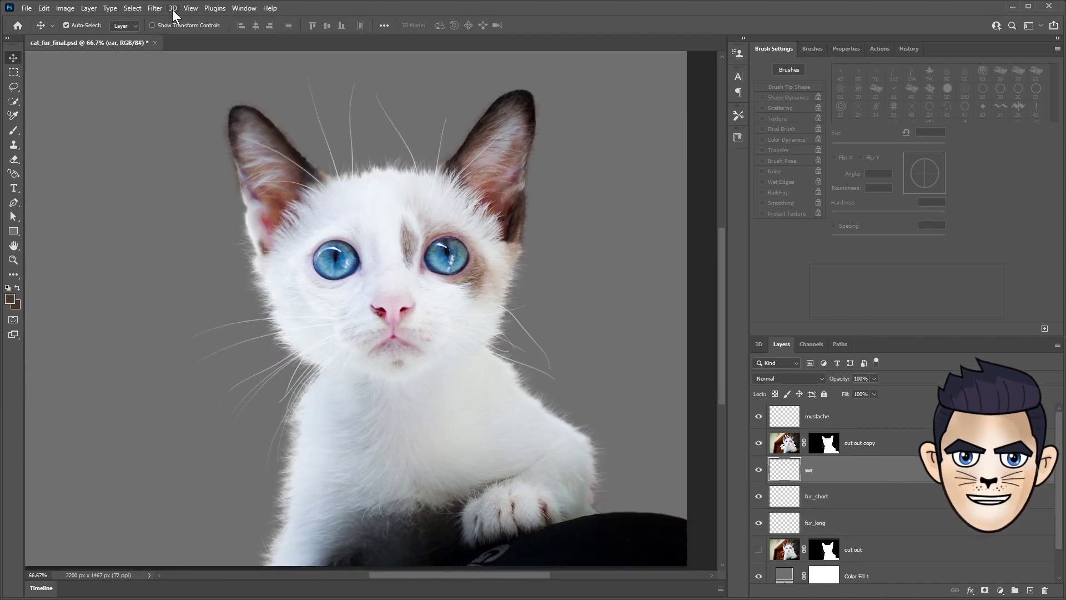
click(155, 7)
click(324, 192)
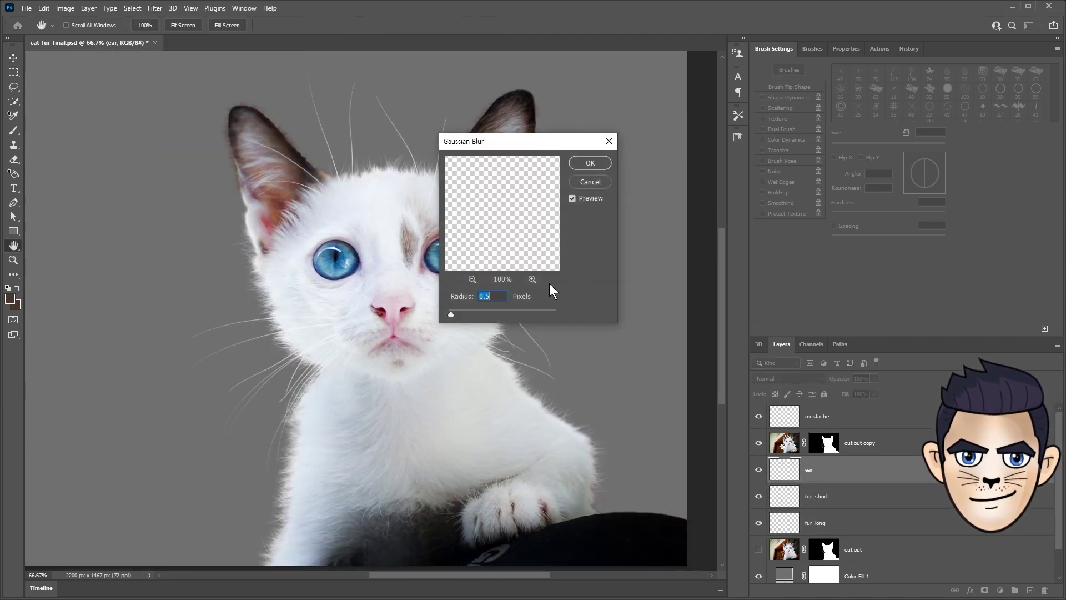
click(589, 163)
click(816, 496)
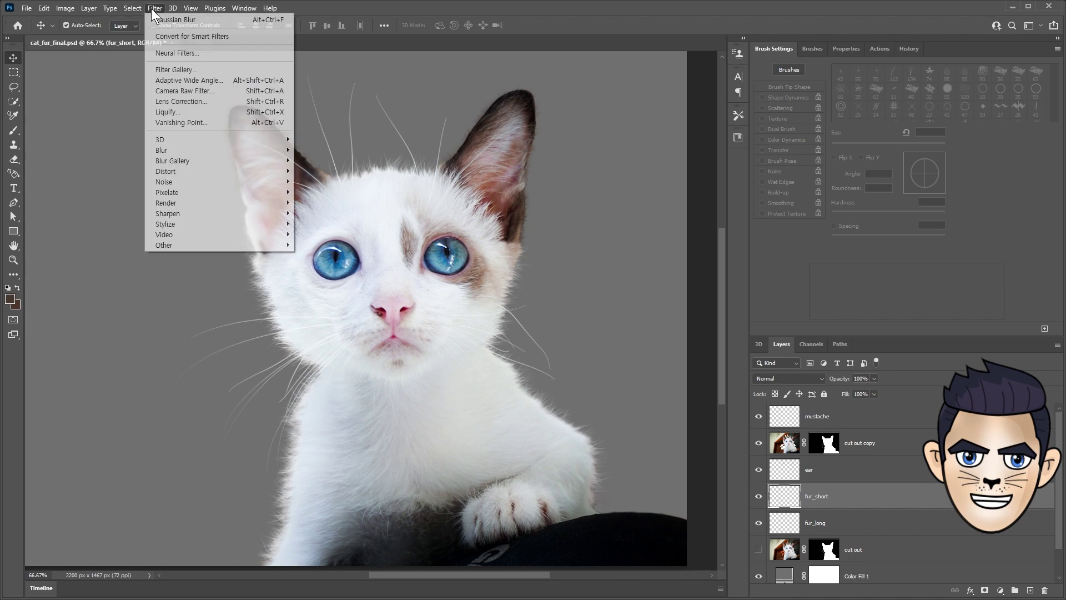
key(v)
click(835, 522)
click(154, 8)
click(589, 163)
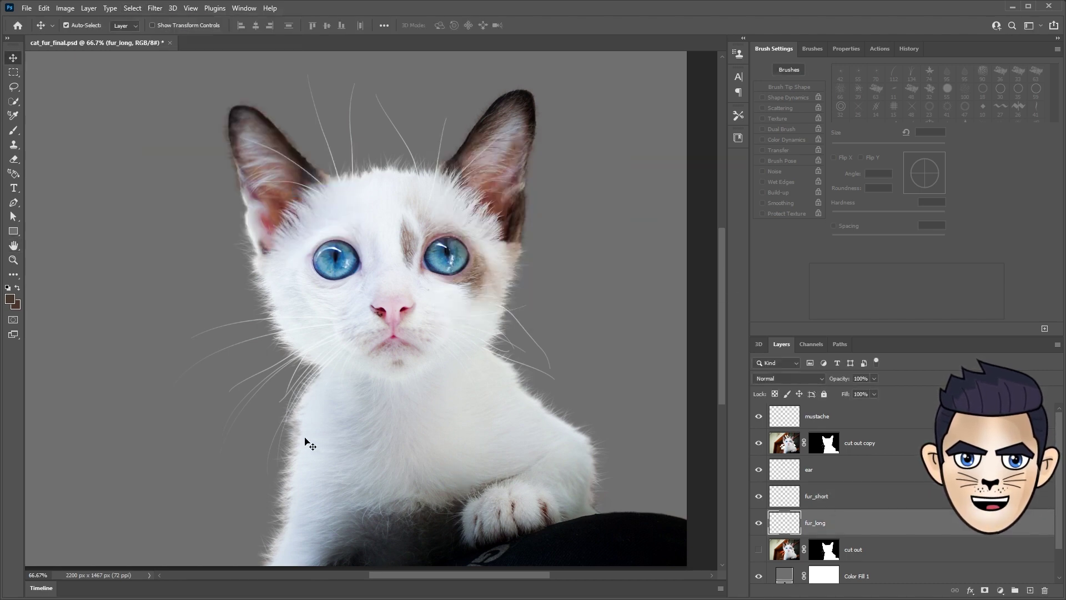
click(13, 260)
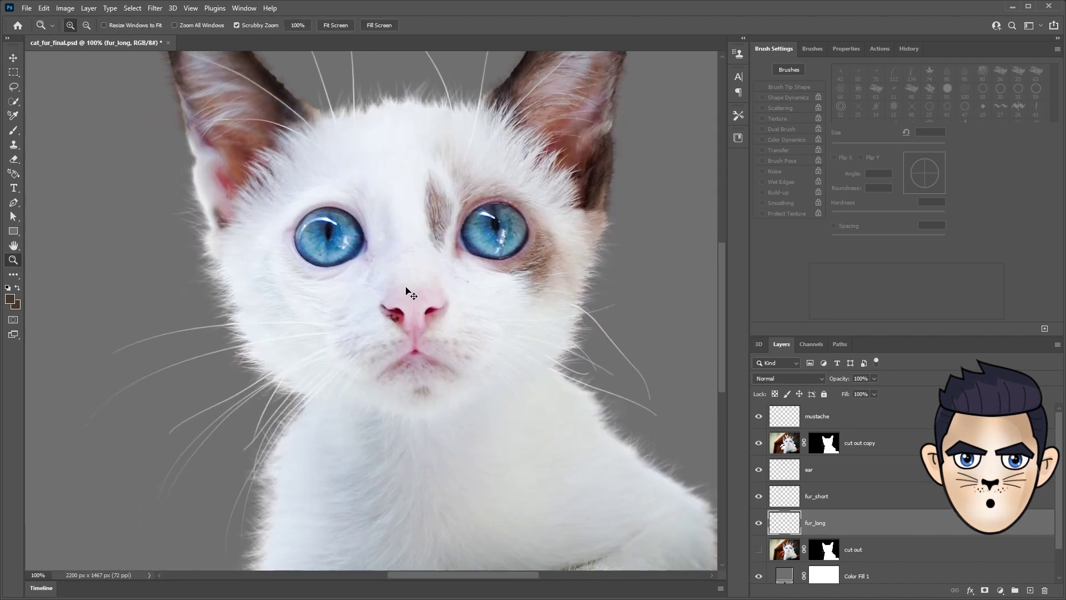
- Recolour the Color Fill 1 backdrop teal and compare against the original photo
click(786, 572)
double_click(784, 570)
mouse_move(772, 266)
mouse_down()
mouse_move(734, 294)
mouse_move(795, 275)
mouse_up()
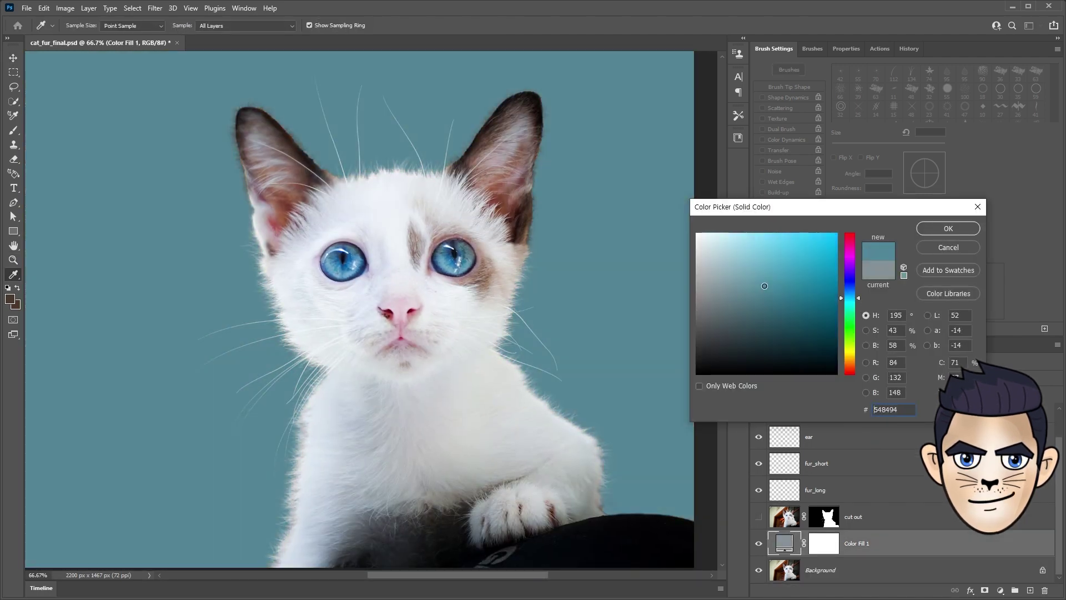
key(Return)
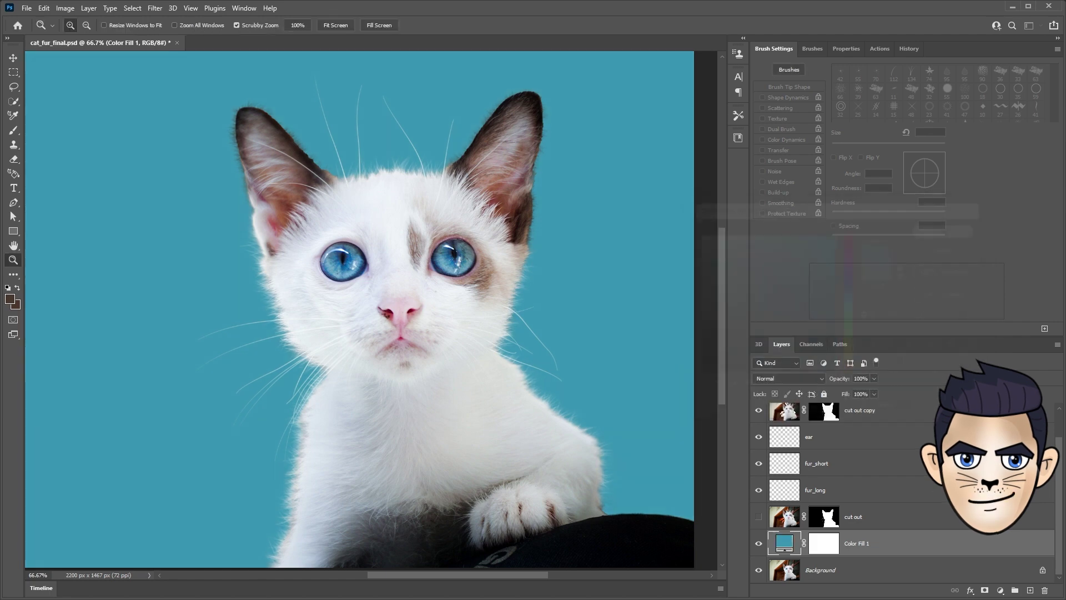
alt+click(759, 571)
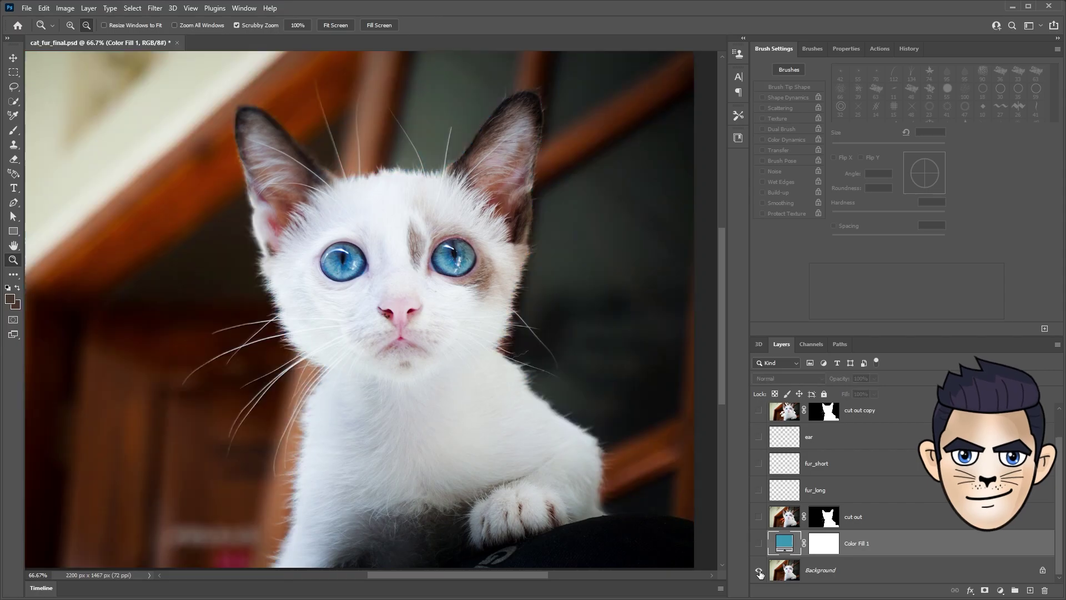